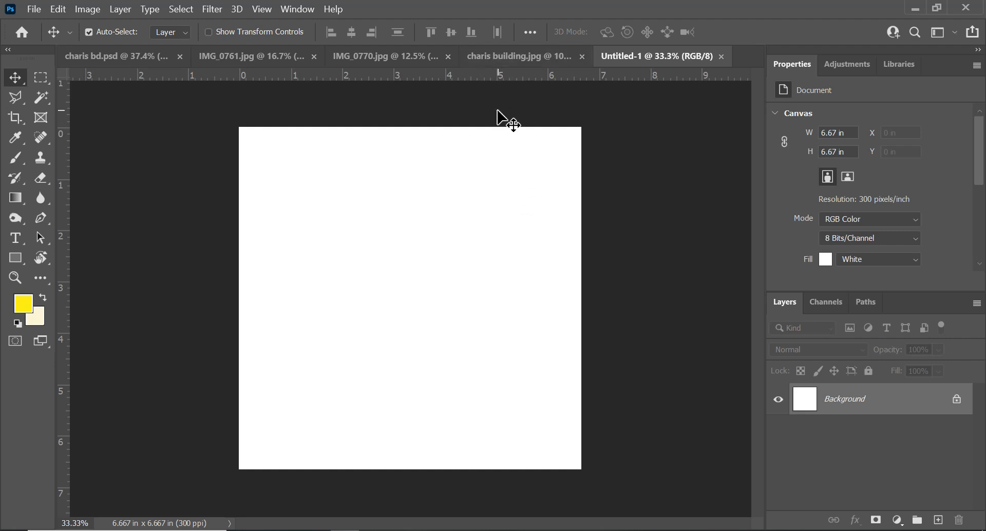
pyautogui.moveTo(380, 56); pyautogui.dragTo(581, 84)
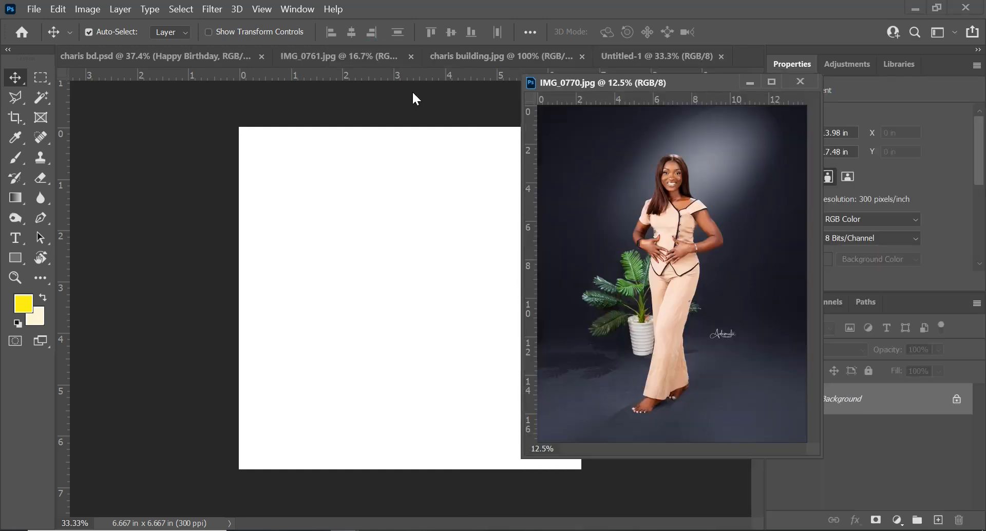
pyautogui.moveTo(338, 81); pyautogui.dragTo(302, 141)
pyautogui.moveTo(388, 143); pyautogui.dragTo(397, 49)
pyautogui.moveTo(708, 79); pyautogui.dragTo(699, 57)
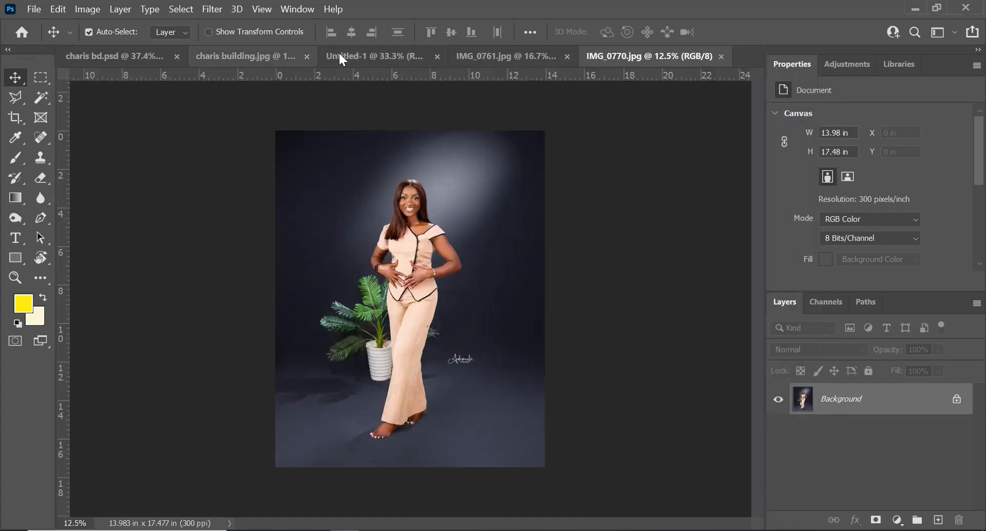
# Select the subject in the IMG_0761 photo and drag it into the Untitled-1 document as a new layer
pyautogui.click(367, 59)
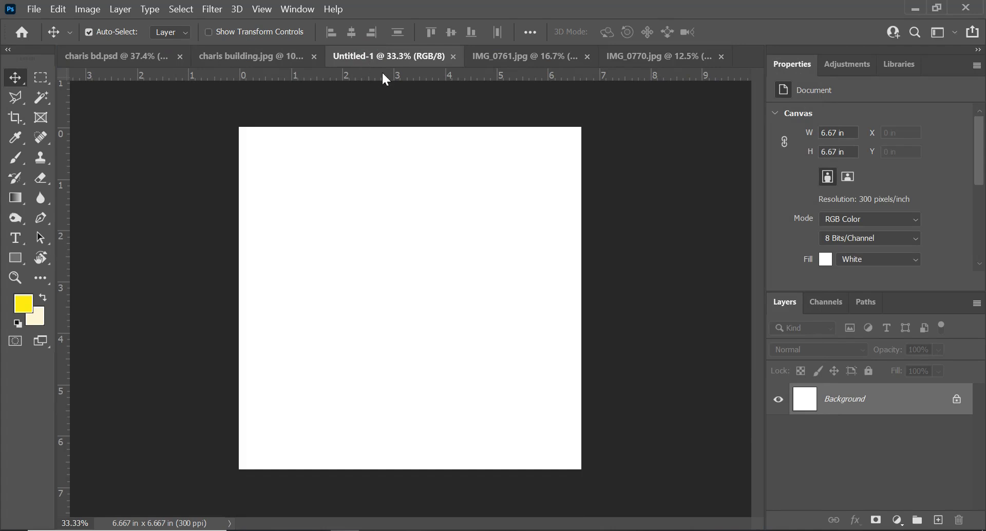
pyautogui.click(530, 57)
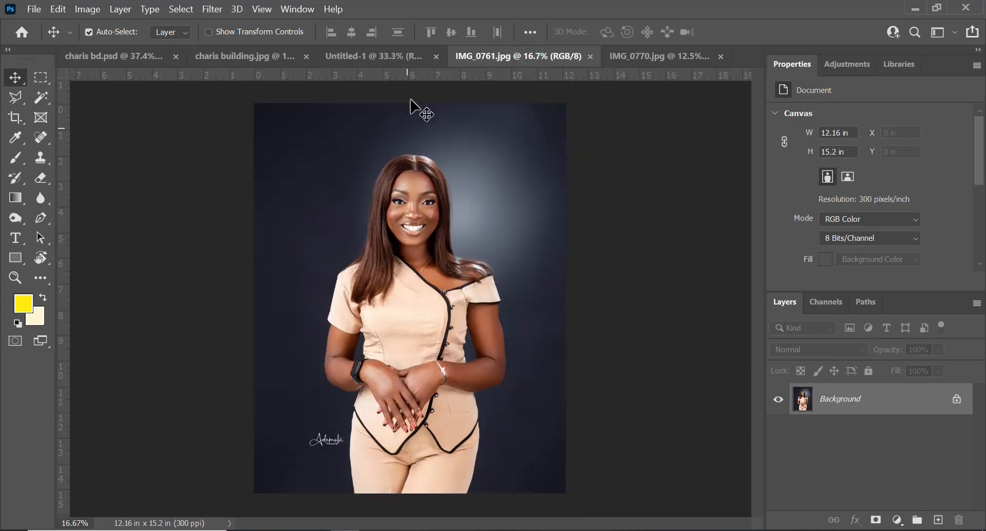
pyautogui.click(193, 16)
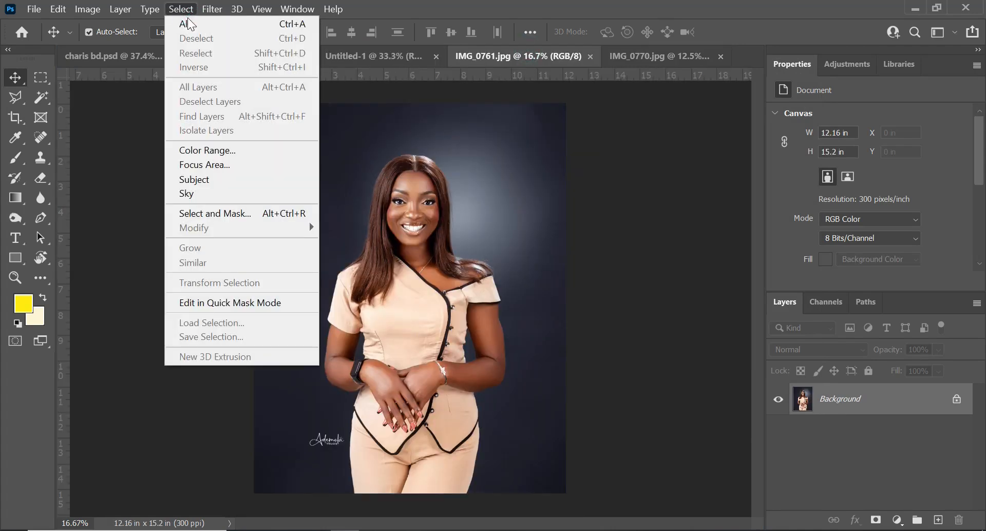
pyautogui.click(205, 181)
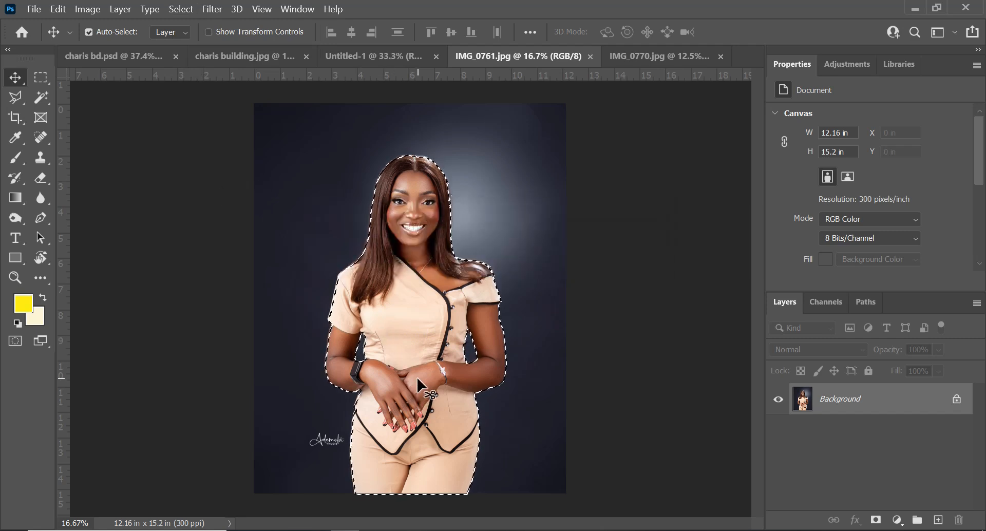
pyautogui.moveTo(415, 379); pyautogui.dragTo(383, 64)
pyautogui.moveTo(441, 261); pyautogui.dragTo(440, 260)
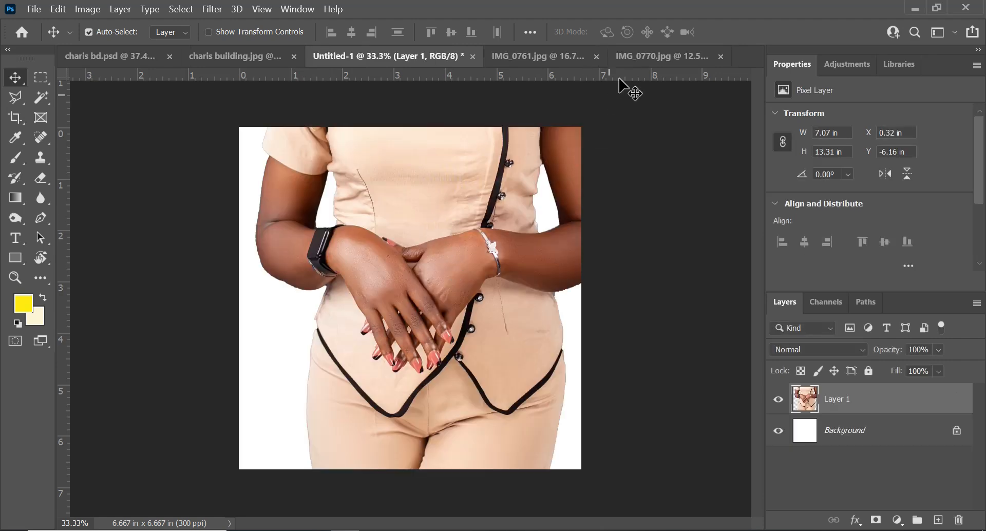
# Try to select the subject in the IMG_0770 photo
pyautogui.click(639, 57)
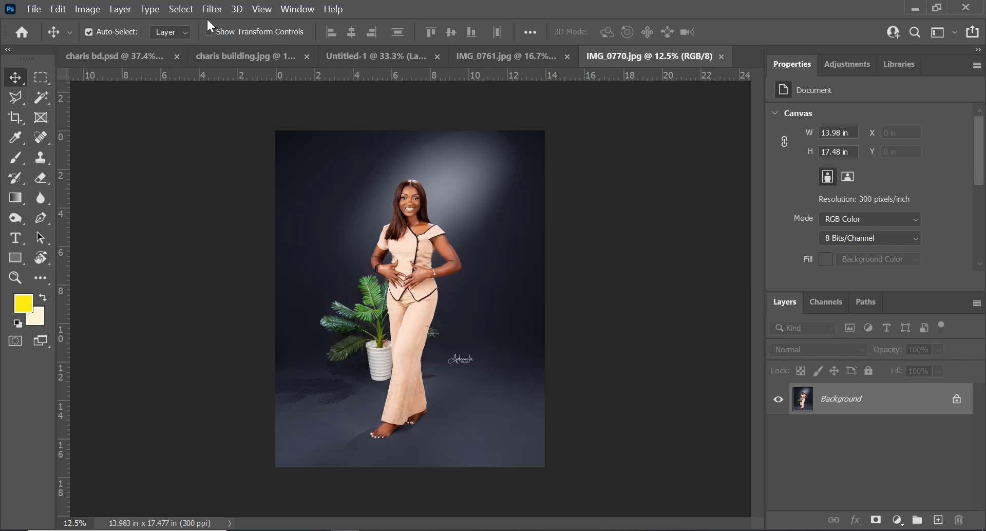
pyautogui.click(184, 9)
pyautogui.click(237, 180)
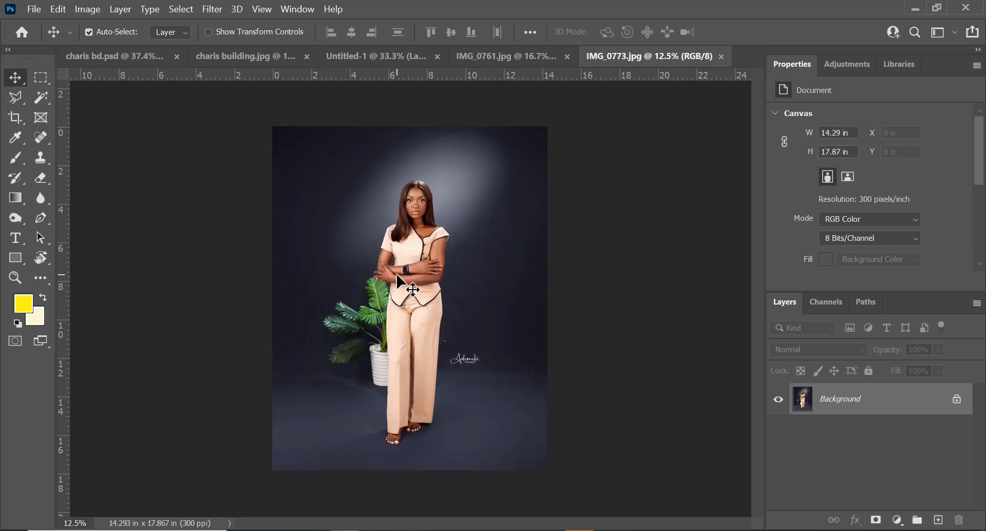
# Select the subject in the IMG_0773 photo
pyautogui.keyDown('alt'); pyautogui.scroll(1, 410, 295); pyautogui.keyUp('alt')
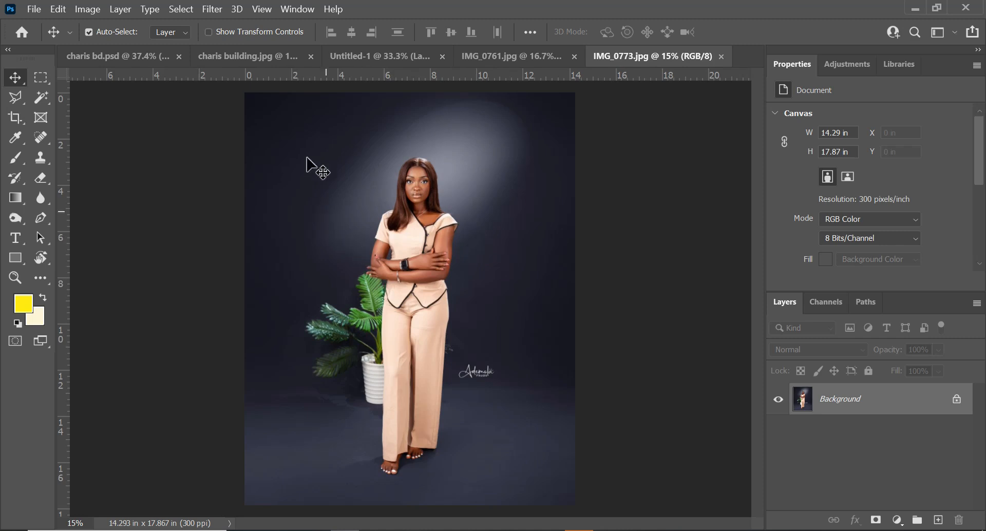
pyautogui.click(173, 10)
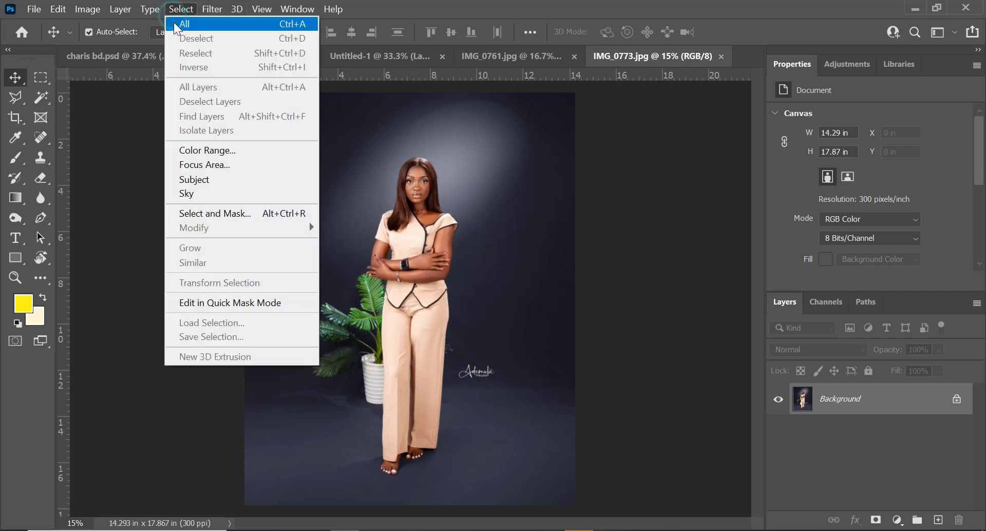
pyautogui.click(204, 178)
# Inspect the subject selection's edges around the arms, hands and plant at different zoom levels
pyautogui.keyDown('alt'); pyautogui.scroll(5, 395, 259); pyautogui.keyUp('alt')
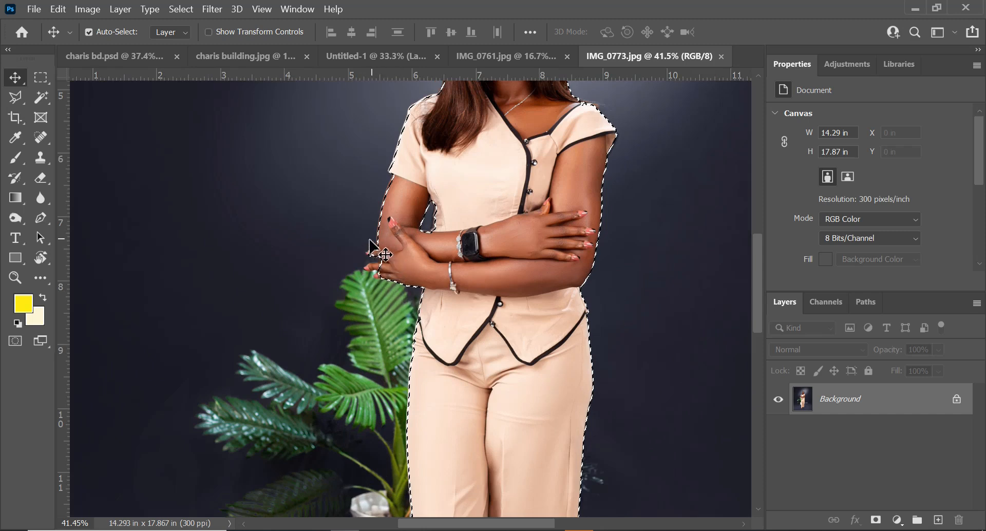
pyautogui.keyDown('alt'); pyautogui.scroll(1, 376, 254); pyautogui.keyUp('alt')
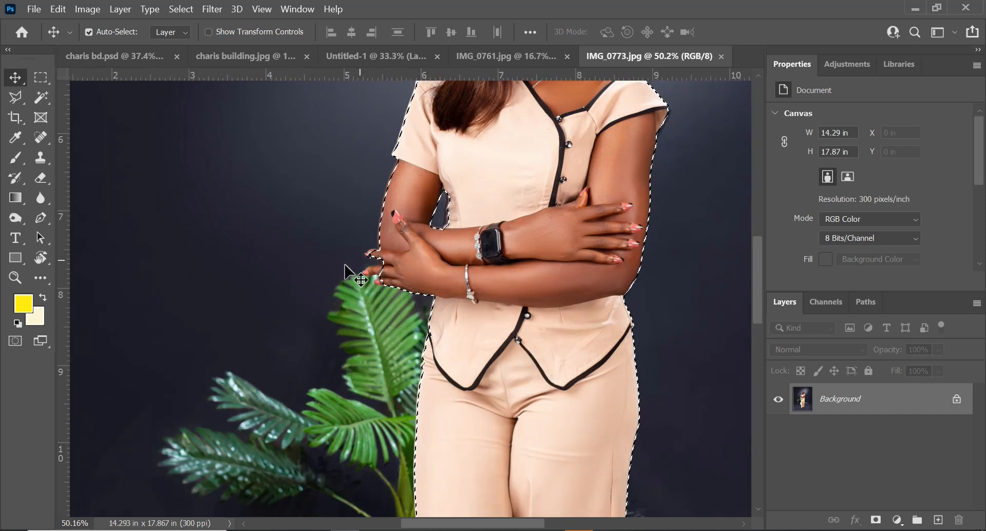
pyautogui.keyDown('alt'); pyautogui.scroll(-2, 396, 247); pyautogui.keyUp('alt')
pyautogui.scroll(-5, 411, 237)
pyautogui.scroll(3, 403, 244)
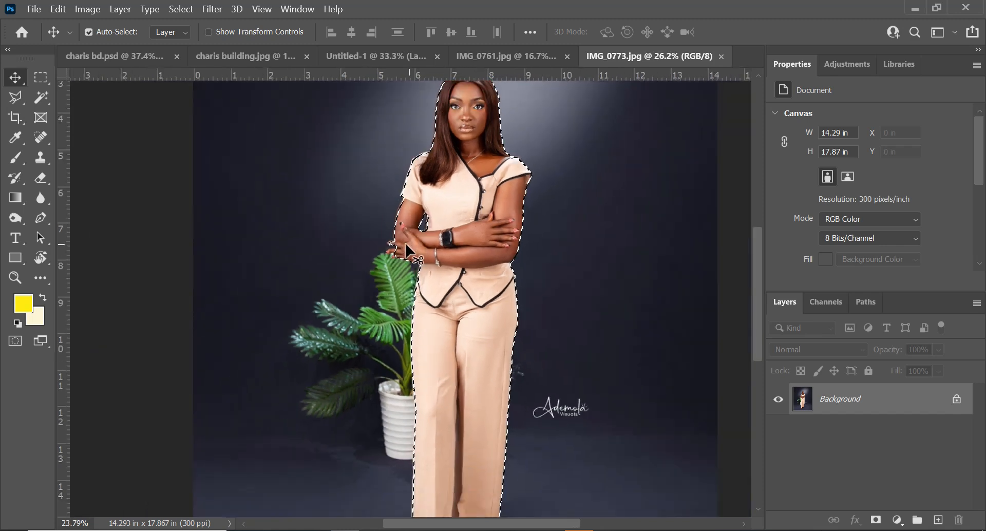
pyautogui.scroll(-3, 402, 244)
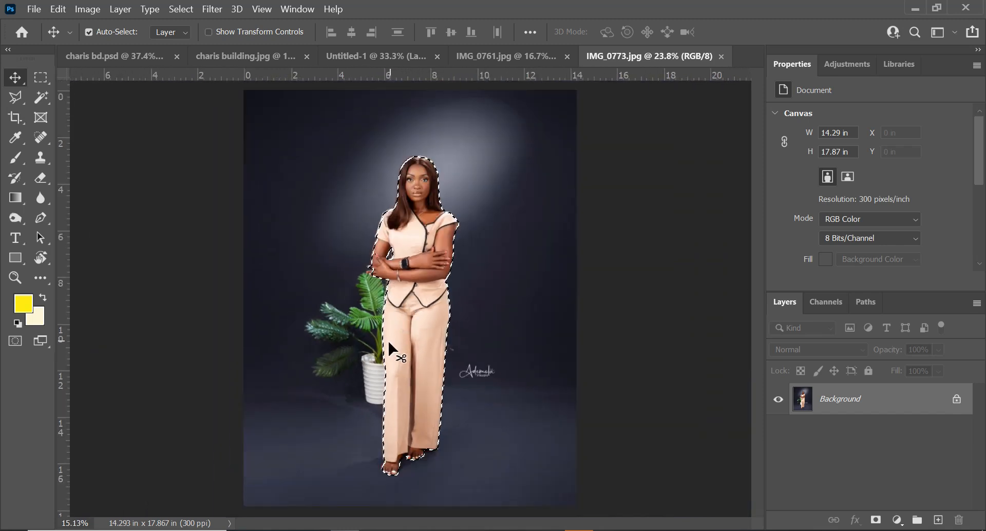
pyautogui.scroll(3, 384, 326)
pyautogui.scroll(3, 375, 206)
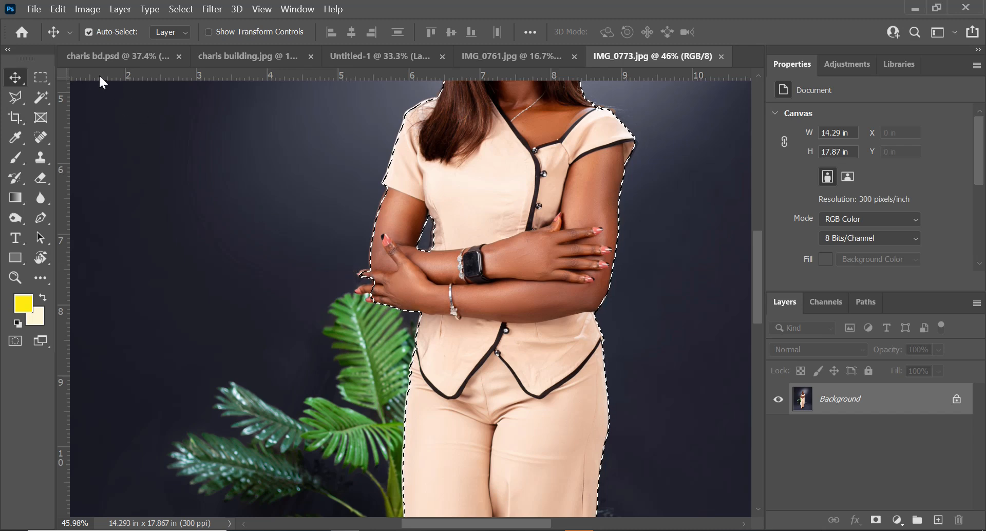
pyautogui.click(42, 78)
pyautogui.moveTo(359, 257); pyautogui.dragTo(378, 312)
pyautogui.hotkey('ctrl', 'z')
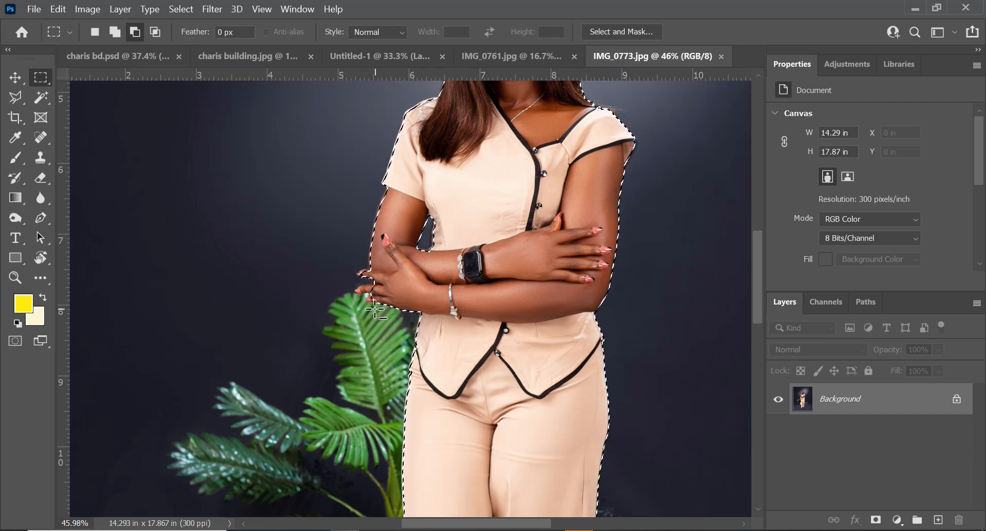
# Add three rectangular areas around the fingertips to the subject selection using the Rectangular Marquee in add mode
pyautogui.click(115, 32)
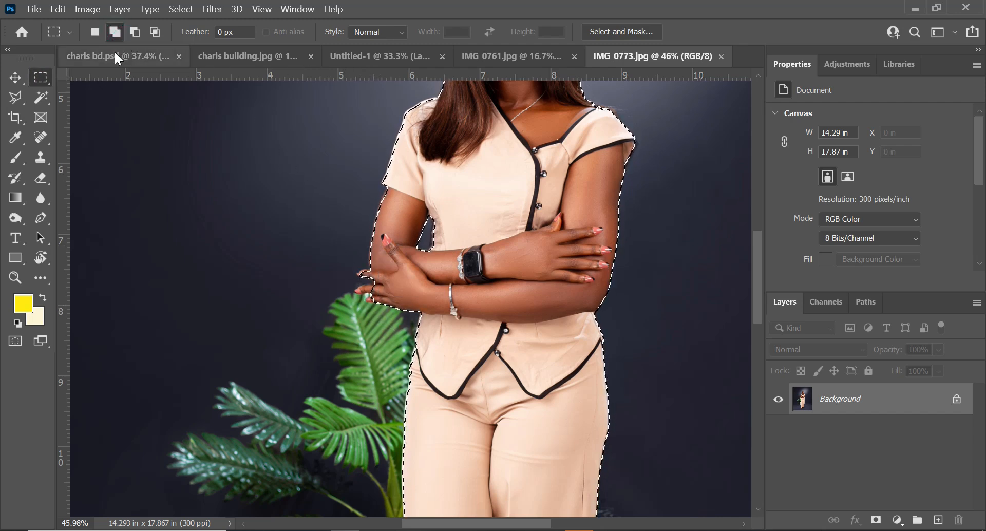
pyautogui.hotkey('ctrl', 'd')
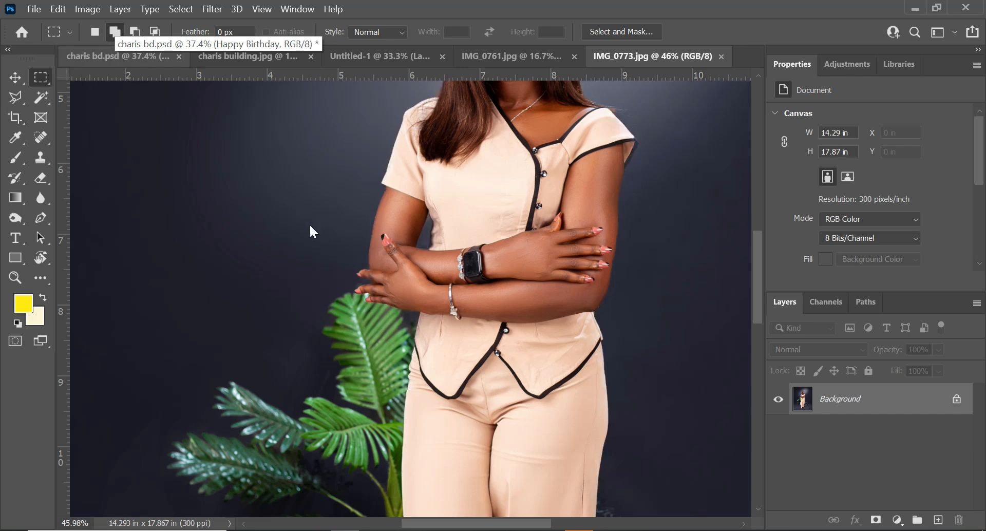
pyautogui.hotkey('ctrl', 'z')
pyautogui.keyDown('alt'); pyautogui.scroll(3, 313, 231); pyautogui.keyUp('alt')
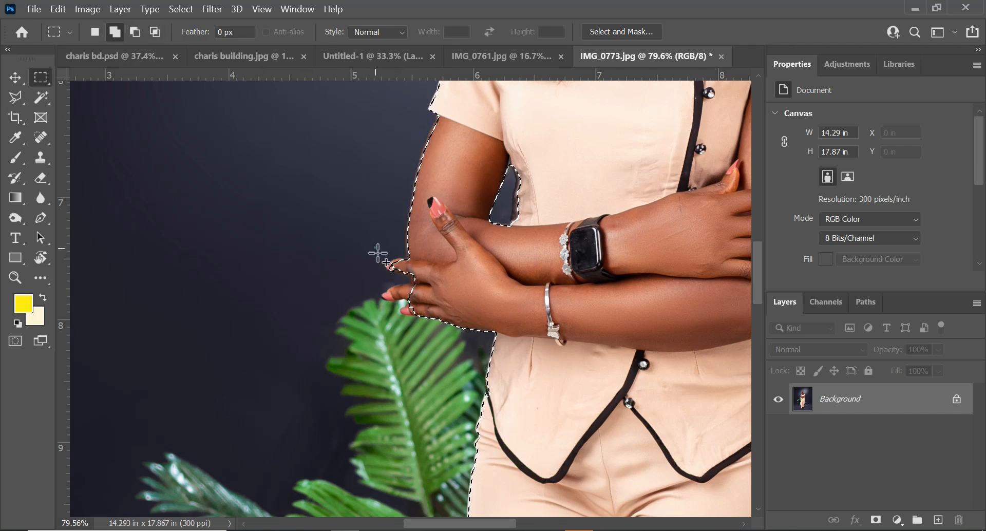
pyautogui.moveTo(375, 247); pyautogui.dragTo(409, 299)
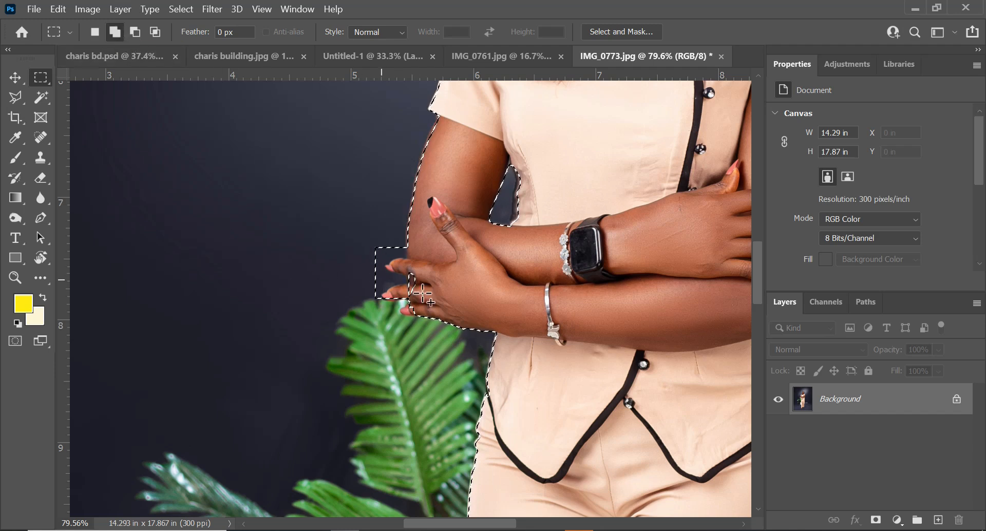
pyautogui.moveTo(391, 267); pyautogui.dragTo(418, 318)
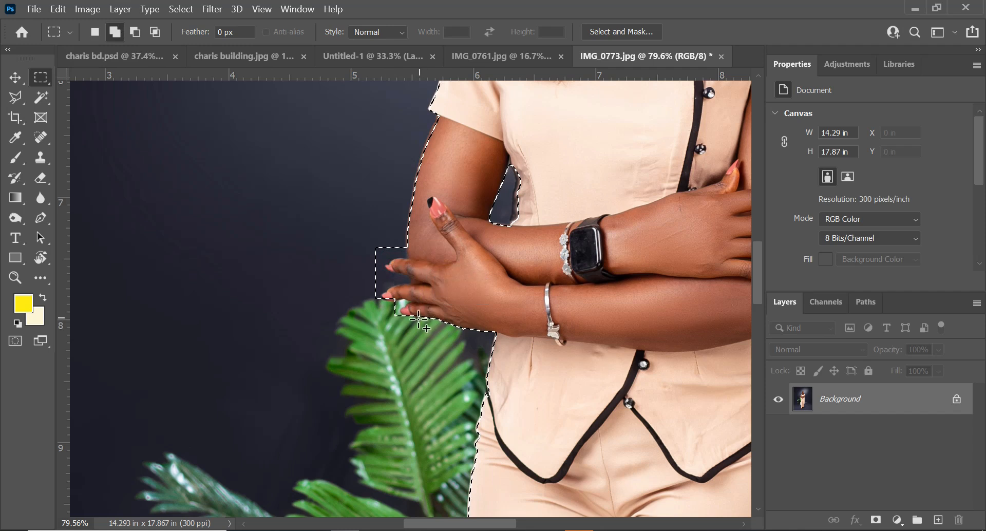
pyautogui.moveTo(374, 279); pyautogui.dragTo(406, 328)
# Drag the selected woman from IMG_0773 into the Untitled-1 document as a new layer
pyautogui.scroll(-8, 406, 331)
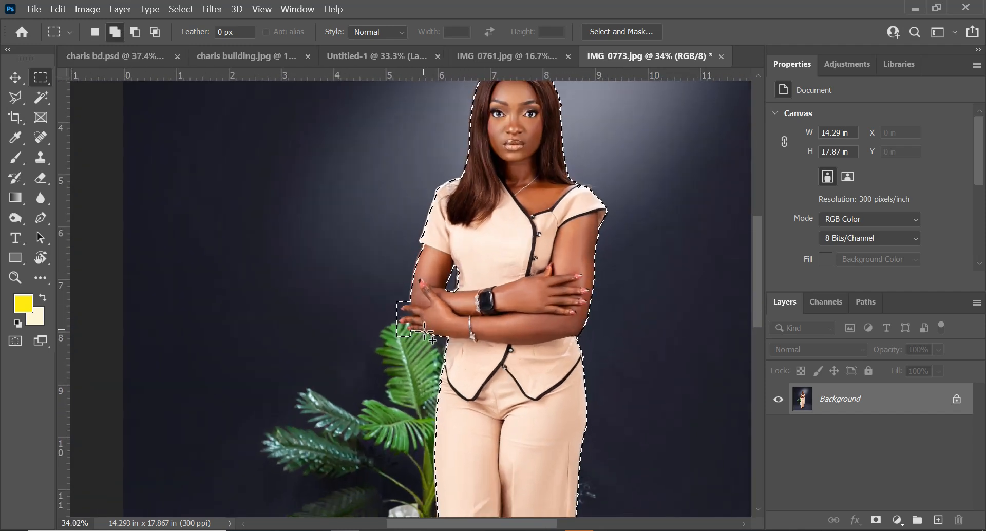
pyautogui.press('v')
pyautogui.scroll(-5, 446, 359)
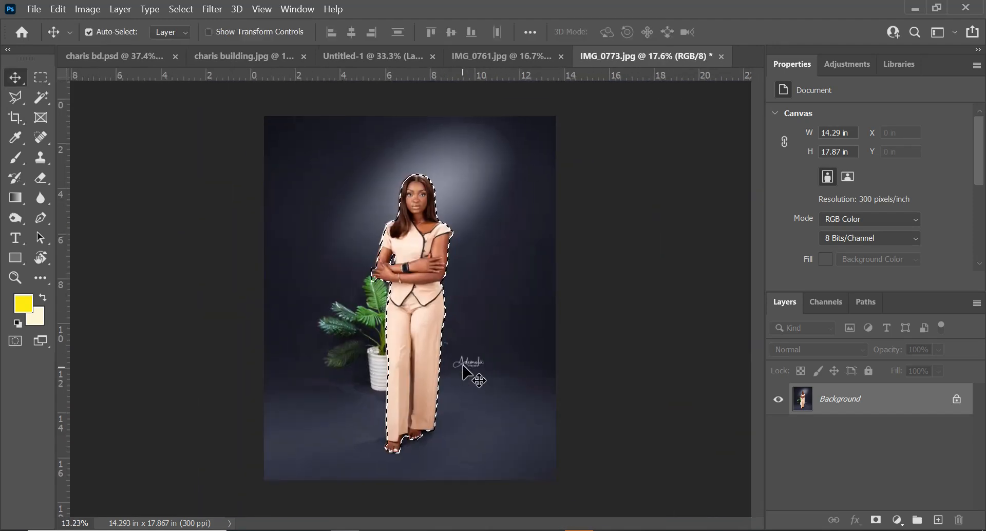
pyautogui.moveTo(419, 345); pyautogui.dragTo(369, 63)
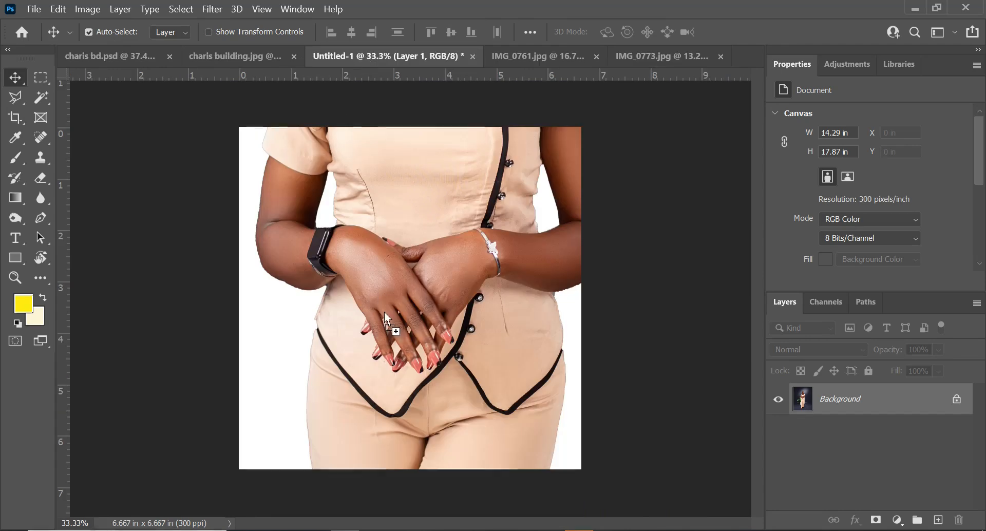
pyautogui.moveTo(386, 310); pyautogui.dragTo(385, 309)
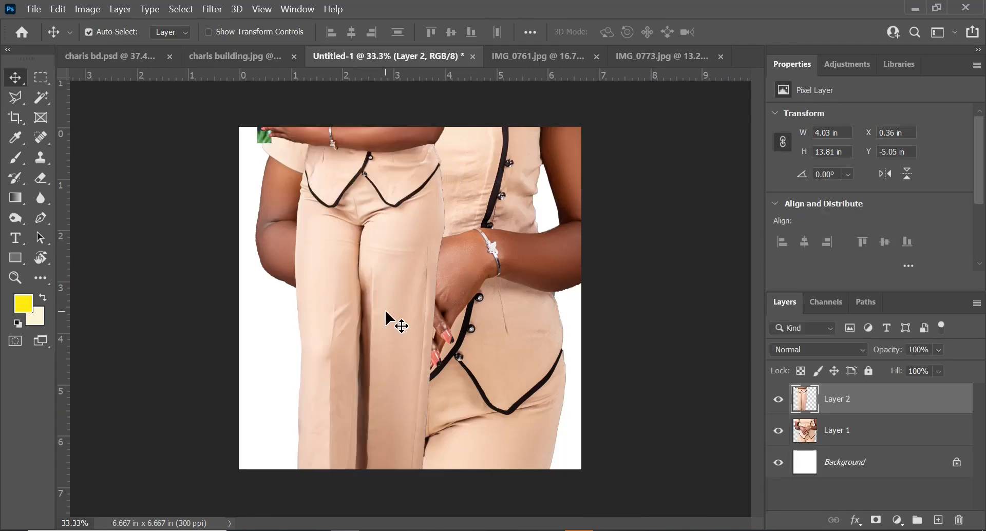
# Hide Layer 2 and Layer 1 in the Untitled-1 document
pyautogui.scroll(-5, 363, 261)
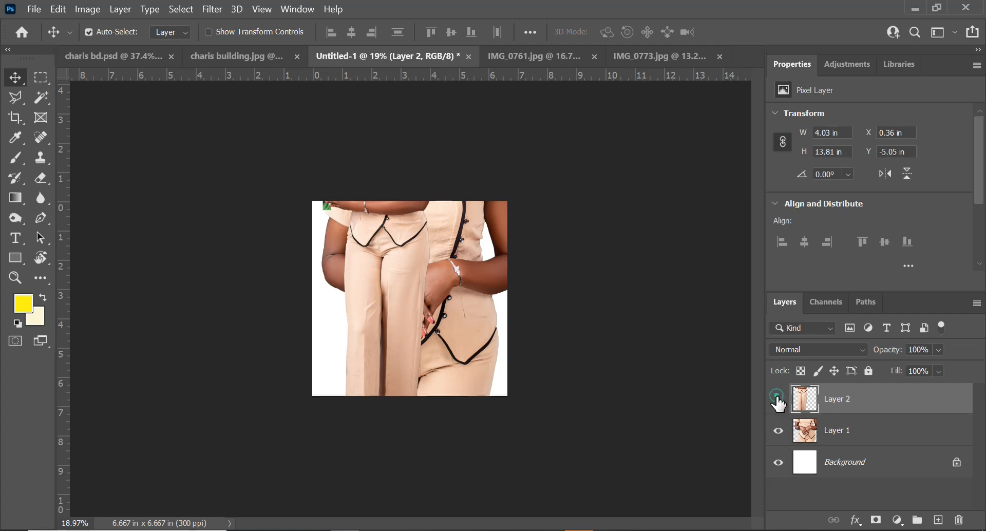
pyautogui.click(778, 399)
pyautogui.click(778, 431)
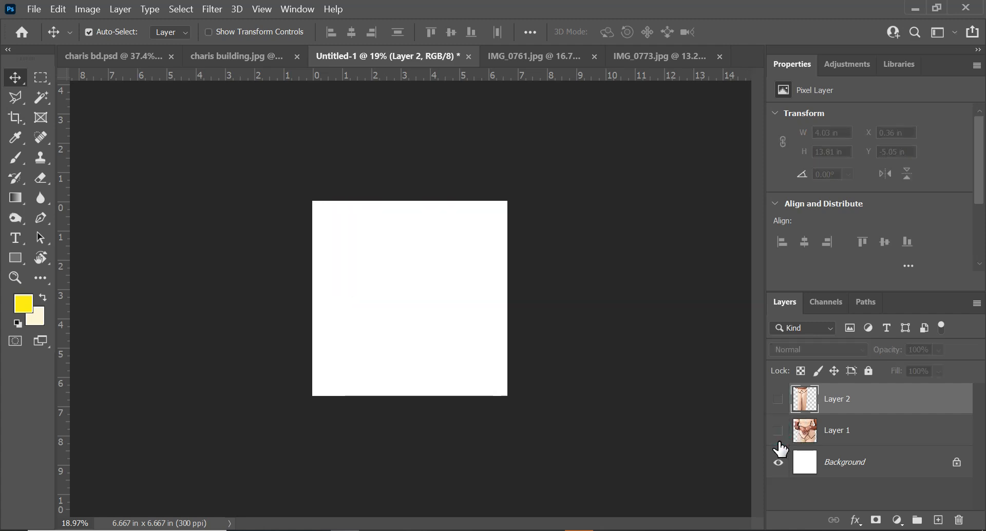
pyautogui.scroll(3, 386, 278)
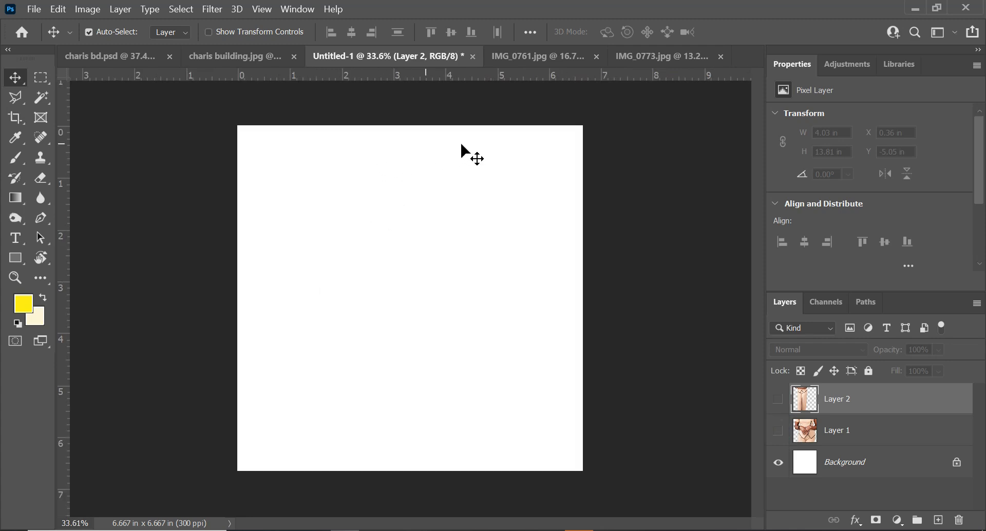
# Drag the charis building street photo into the Untitled-1 document as a new layer
pyautogui.moveTo(247, 63); pyautogui.dragTo(529, 158)
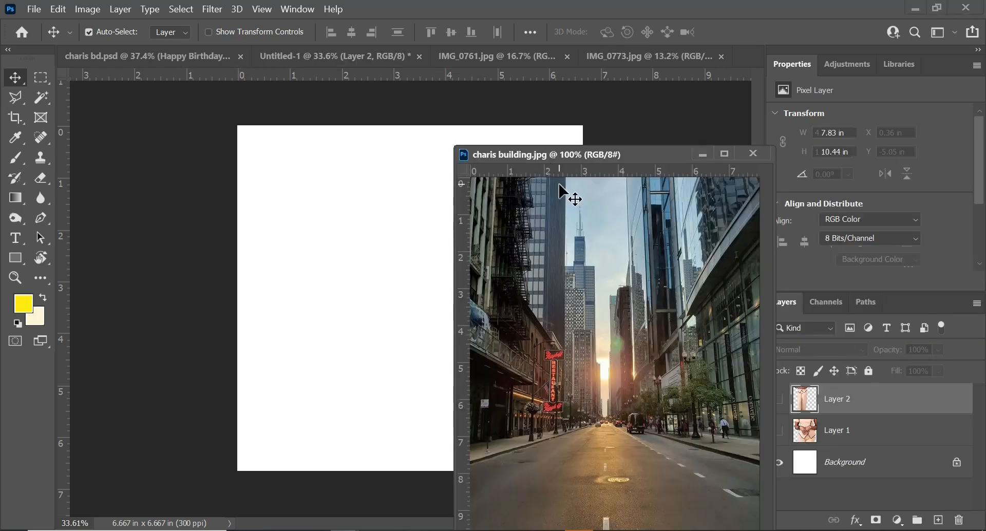
pyautogui.moveTo(660, 160); pyautogui.dragTo(787, 58)
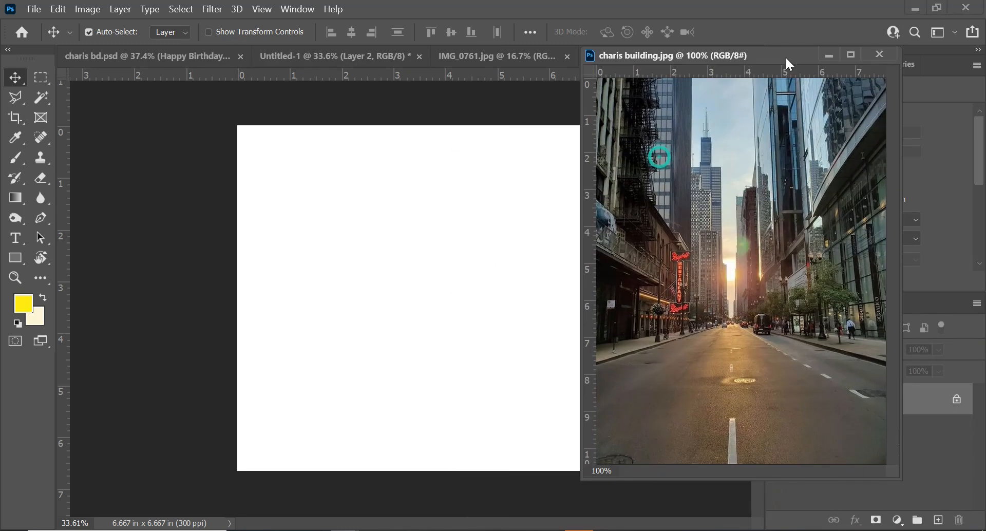
pyautogui.moveTo(780, 159); pyautogui.dragTo(403, 285)
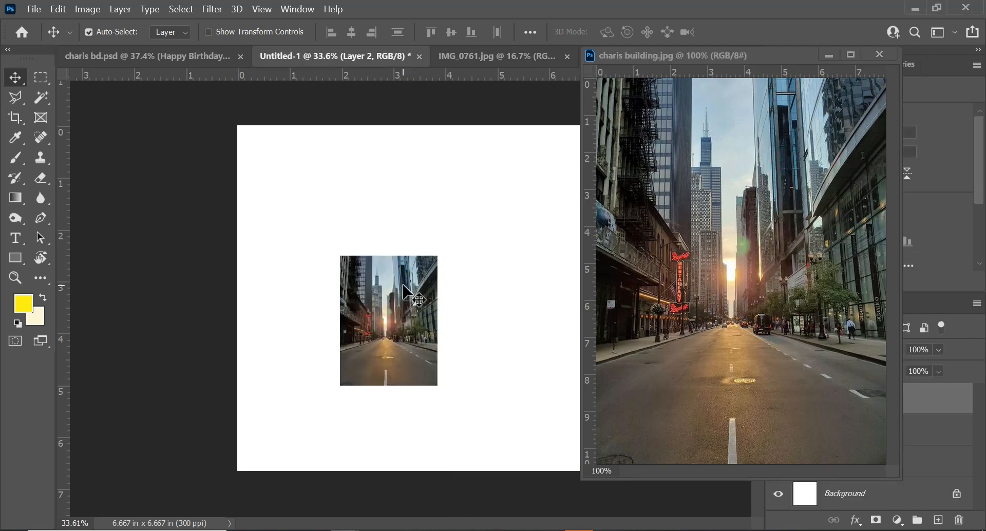
pyautogui.click(827, 57)
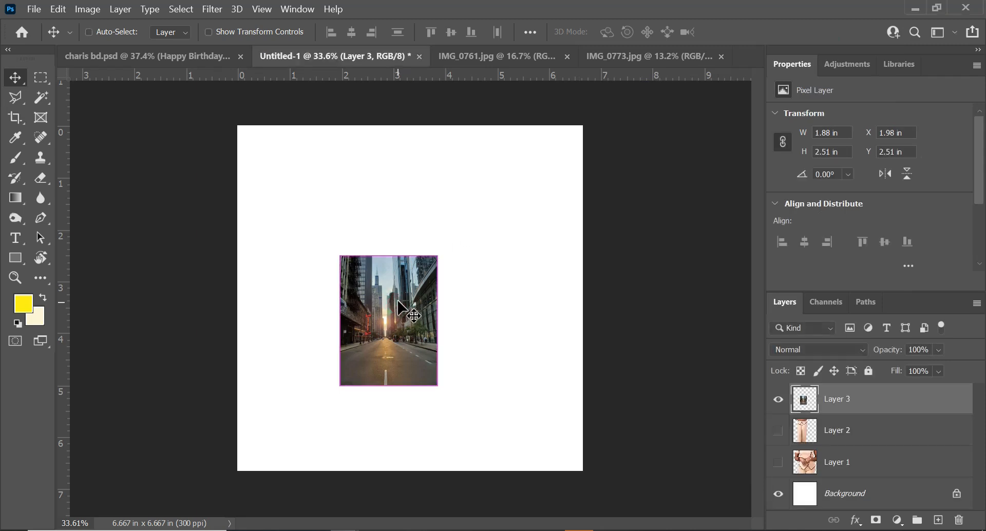
# Scale the street photo layer up to about 359% with Free Transform so it covers the whole canvas
pyautogui.hotkey('ctrl', 't')
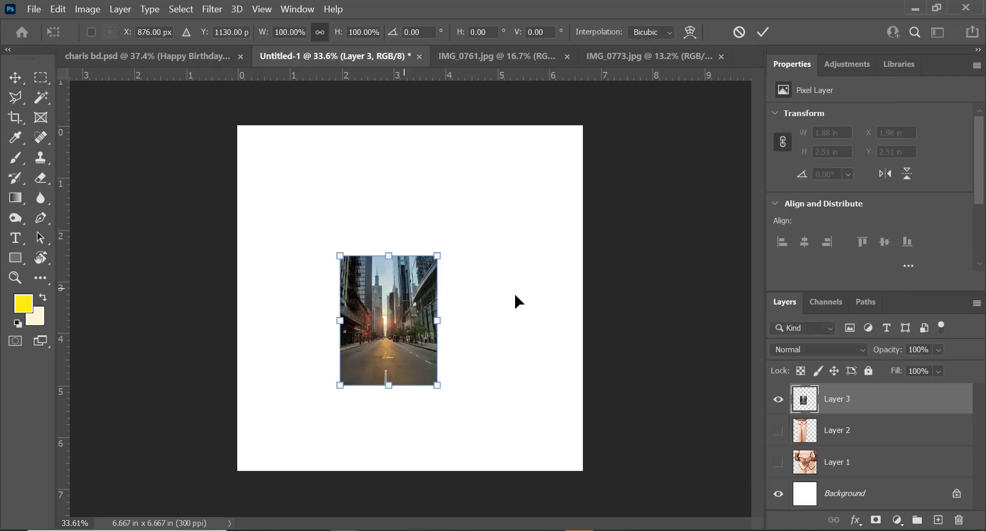
pyautogui.moveTo(437, 253); pyautogui.dragTo(589, 123)
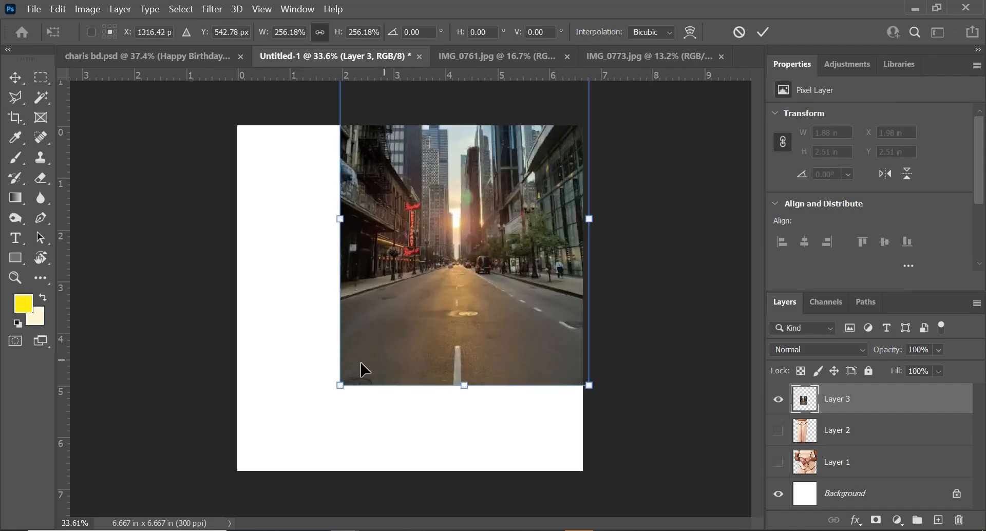
pyautogui.moveTo(339, 386); pyautogui.dragTo(213, 500)
pyautogui.hotkey('ctrl', '0')
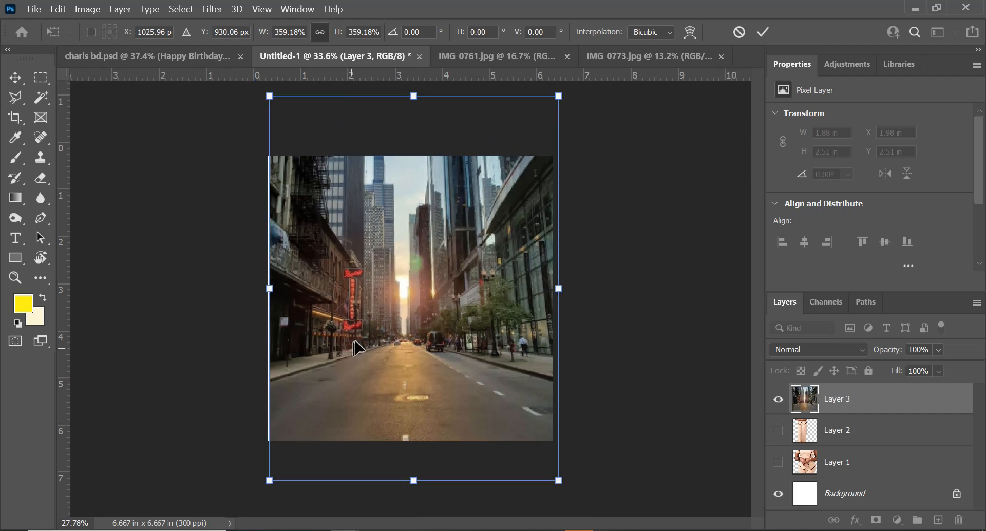
pyautogui.moveTo(411, 287); pyautogui.dragTo(402, 300)
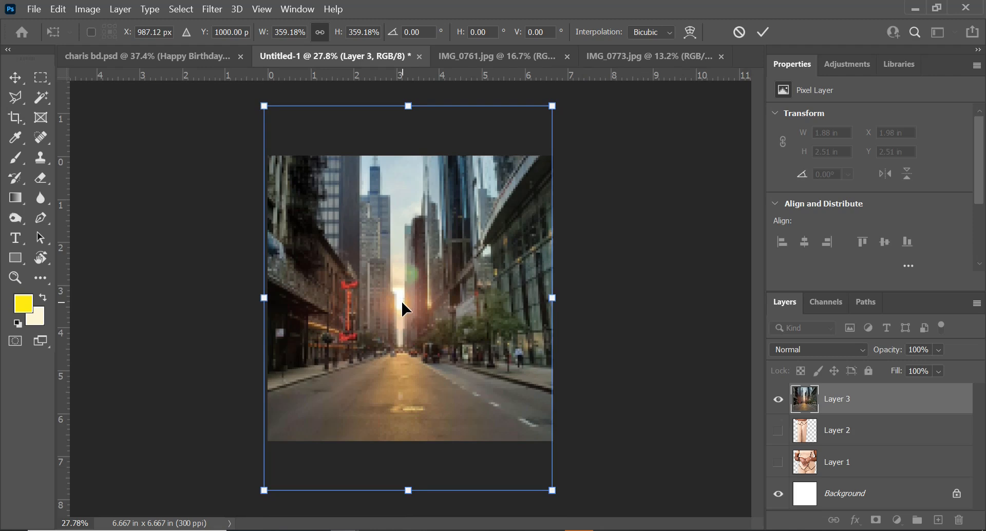
pyautogui.press('Return')
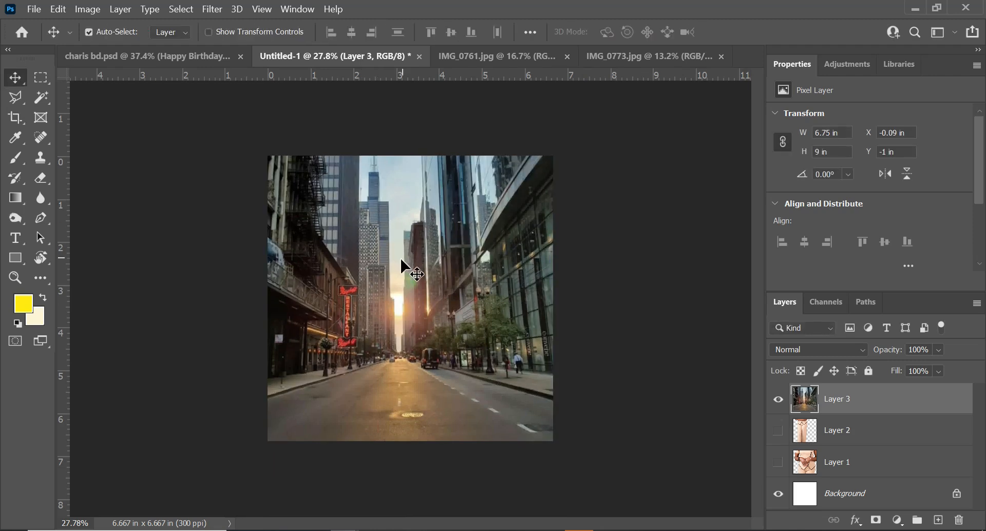
# Move the street layer below Layer 2 and Layer 1 in the stack and lock it
pyautogui.moveTo(881, 399); pyautogui.dragTo(867, 489)
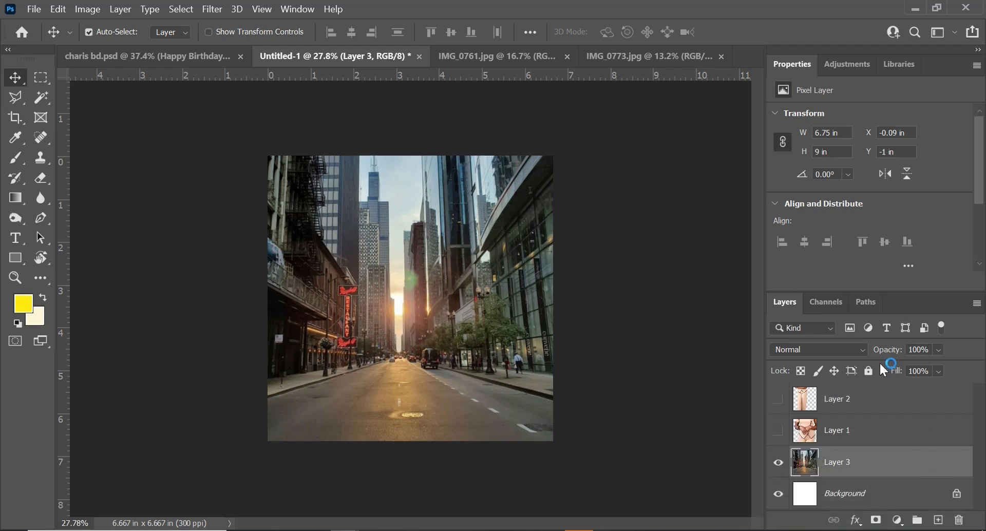
pyautogui.click(866, 372)
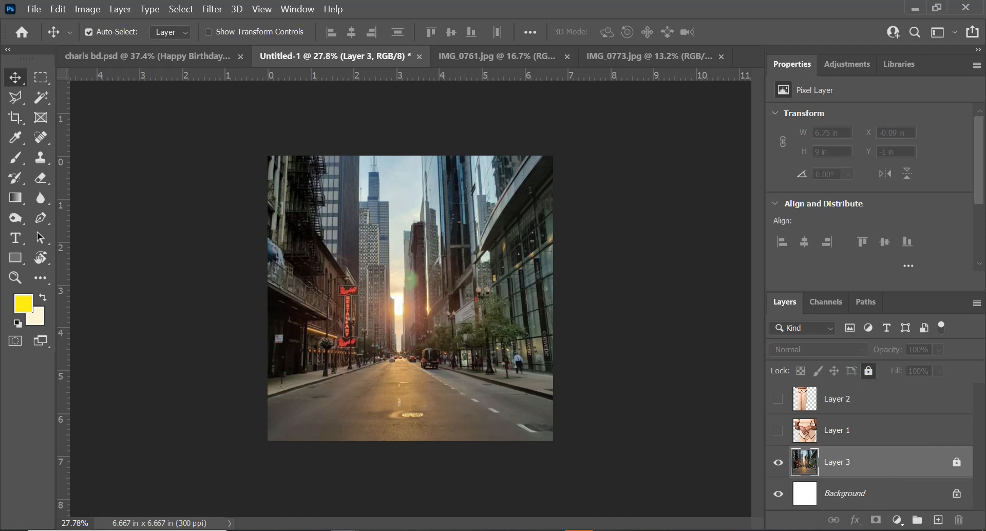
# Show Layer 1 and scale it to about 53%, positioning the woman centred in the street
pyautogui.click(778, 431)
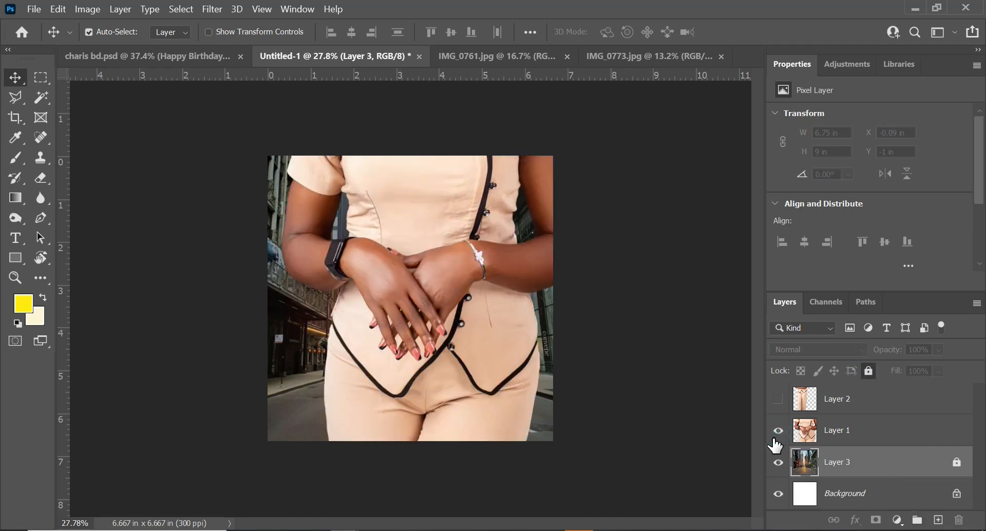
pyautogui.click(423, 228)
pyautogui.press('ctrl')
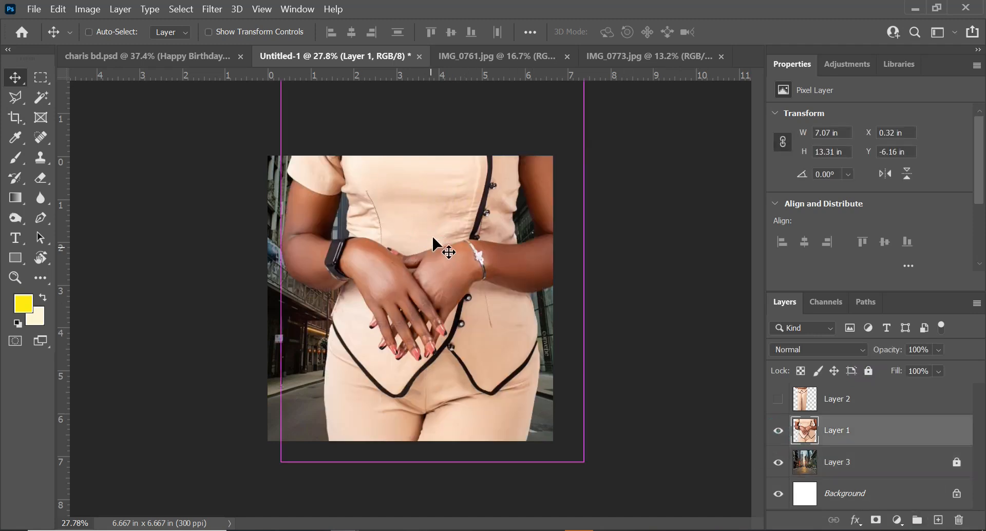
pyautogui.hotkey('ctrl', 't')
pyautogui.scroll(-4, 429, 242)
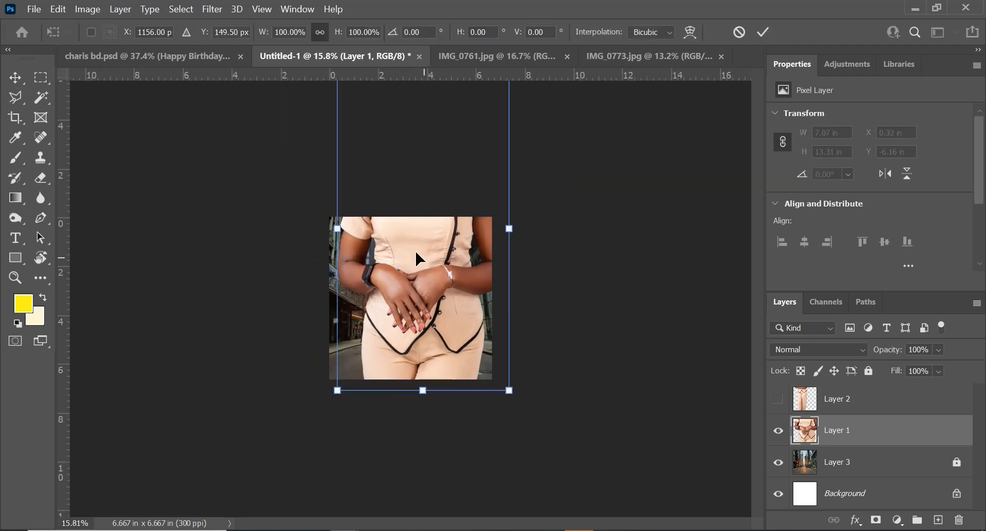
pyautogui.scroll(-1, 415, 249)
pyautogui.moveTo(362, 170); pyautogui.dragTo(434, 281)
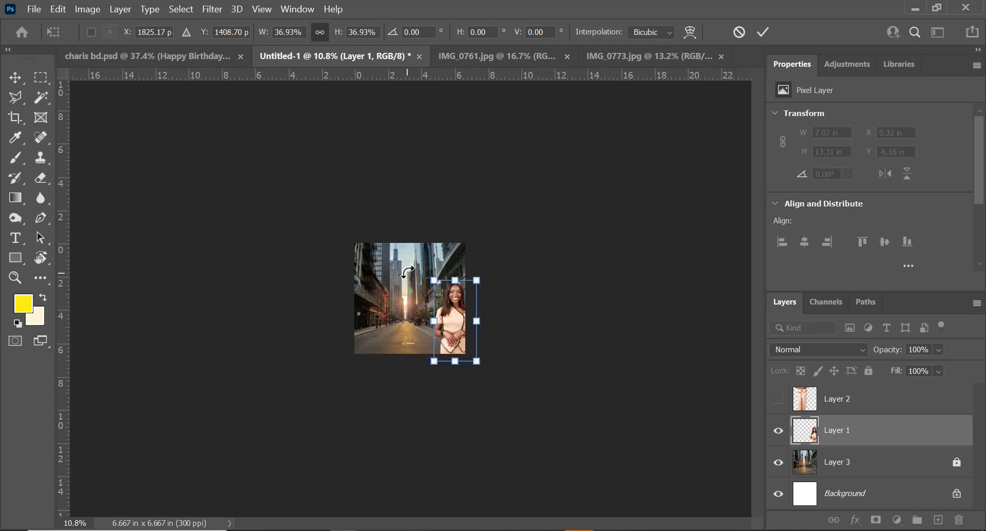
pyautogui.scroll(9, 397, 270)
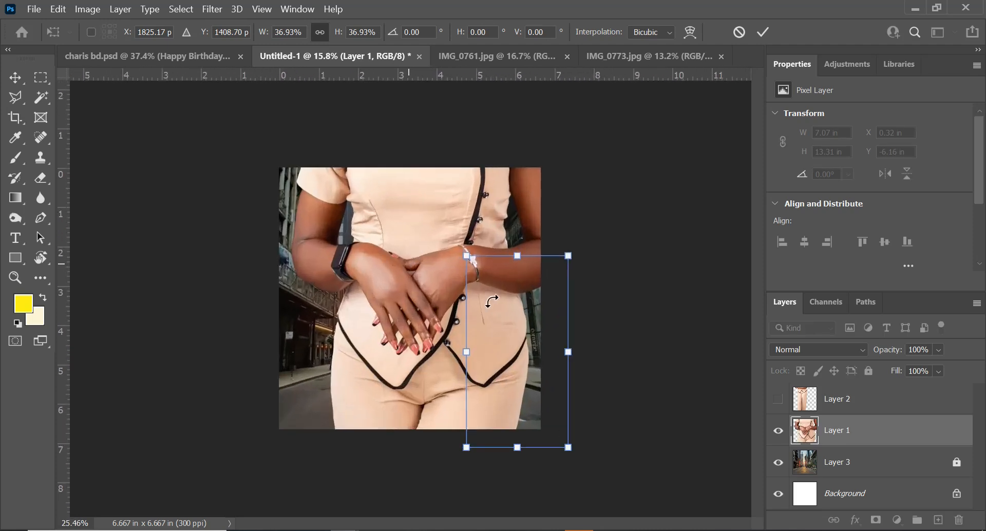
pyautogui.moveTo(519, 316); pyautogui.dragTo(401, 347)
pyautogui.moveTo(411, 311); pyautogui.dragTo(412, 360)
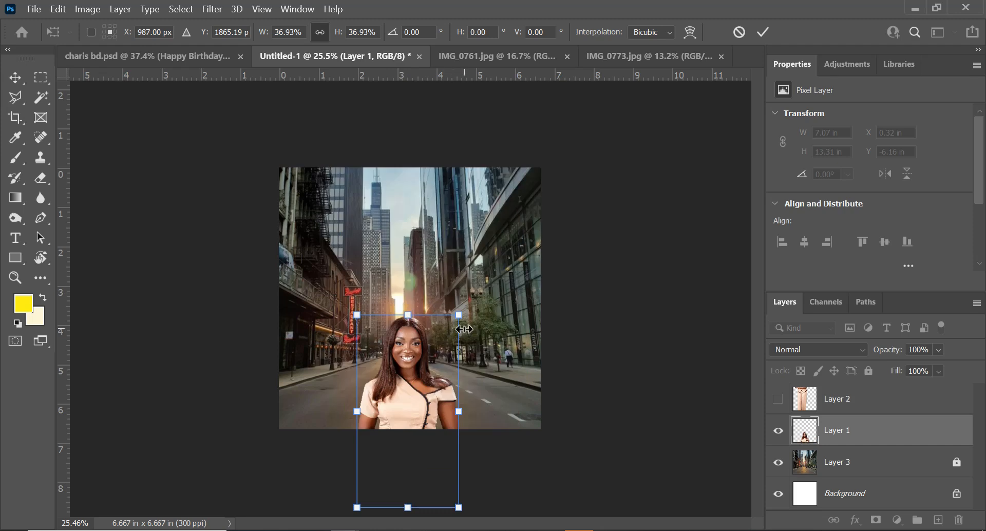
pyautogui.moveTo(454, 319); pyautogui.dragTo(503, 233)
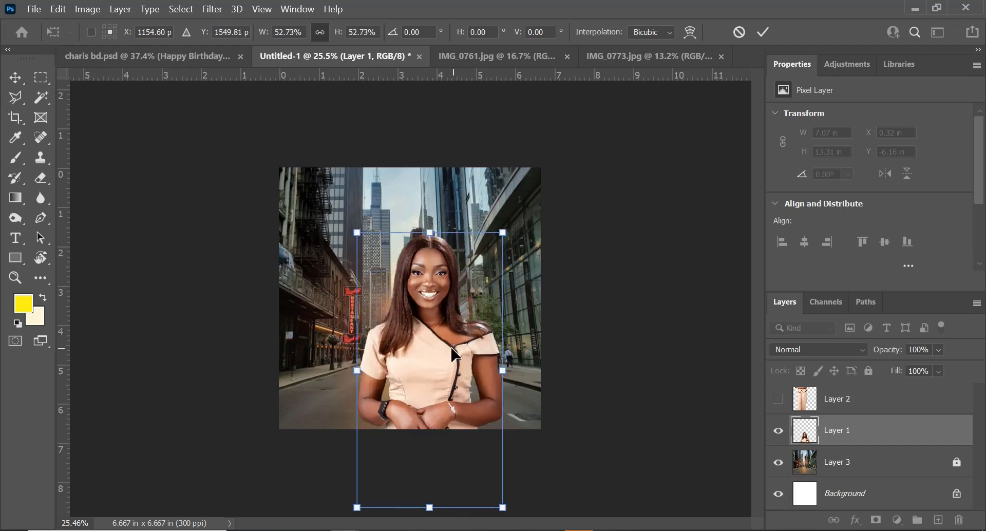
pyautogui.moveTo(441, 354); pyautogui.dragTo(411, 363)
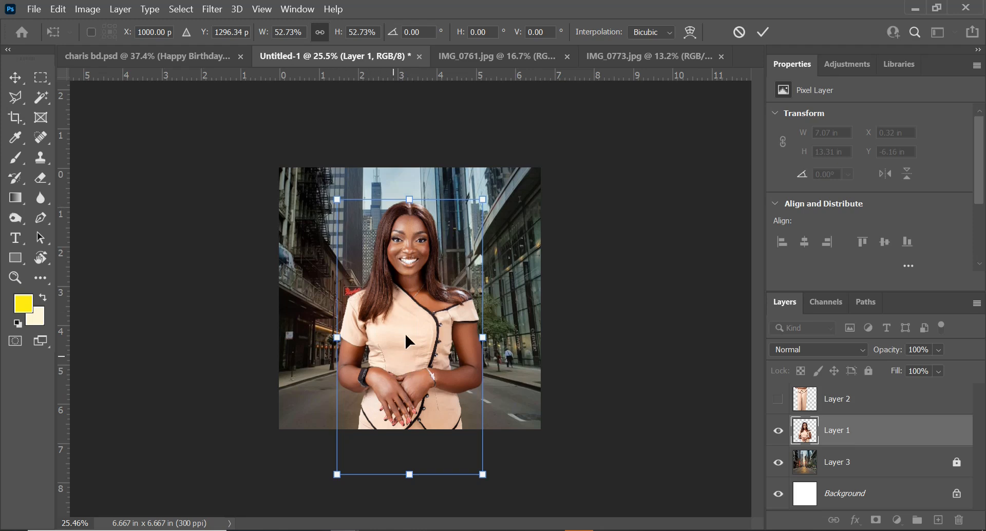
pyautogui.moveTo(406, 332); pyautogui.dragTo(400, 379)
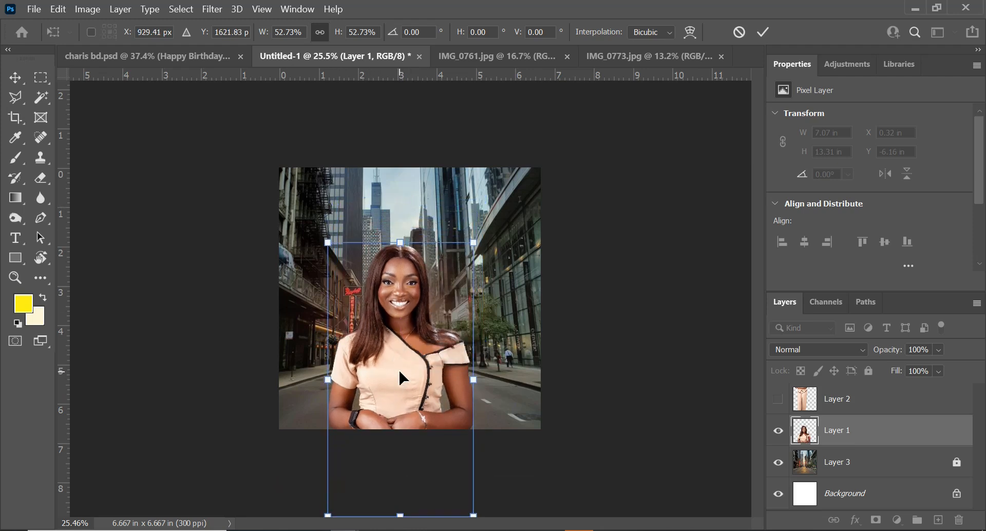
pyautogui.moveTo(473, 240); pyautogui.dragTo(486, 226)
pyautogui.moveTo(410, 347); pyautogui.dragTo(414, 311)
pyautogui.moveTo(334, 485); pyautogui.dragTo(364, 420)
pyautogui.moveTo(422, 372); pyautogui.dragTo(418, 358)
pyautogui.press('Return')
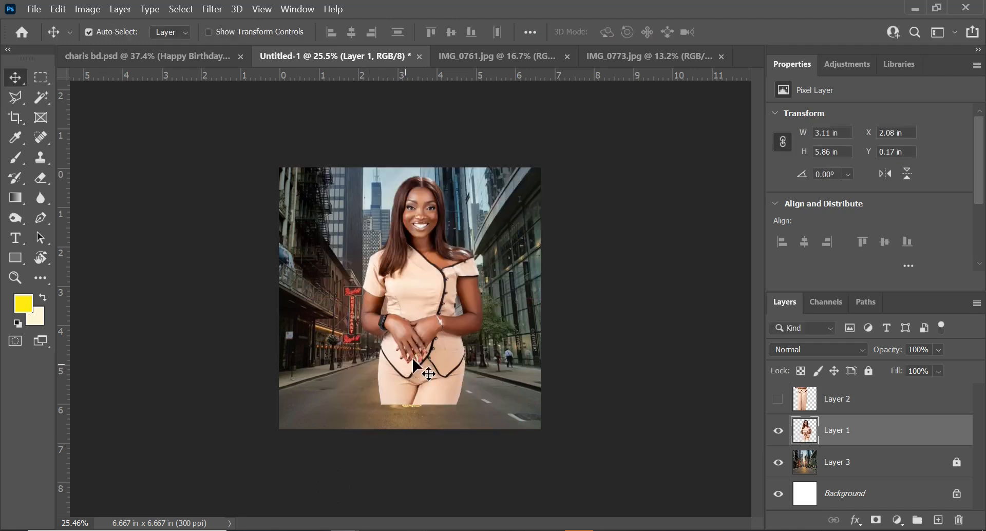
# Cut away the lower part of Layer 1 below the hands with a rectangular selection, then lock the layer
pyautogui.press('m')
pyautogui.moveTo(352, 362); pyautogui.dragTo(473, 417)
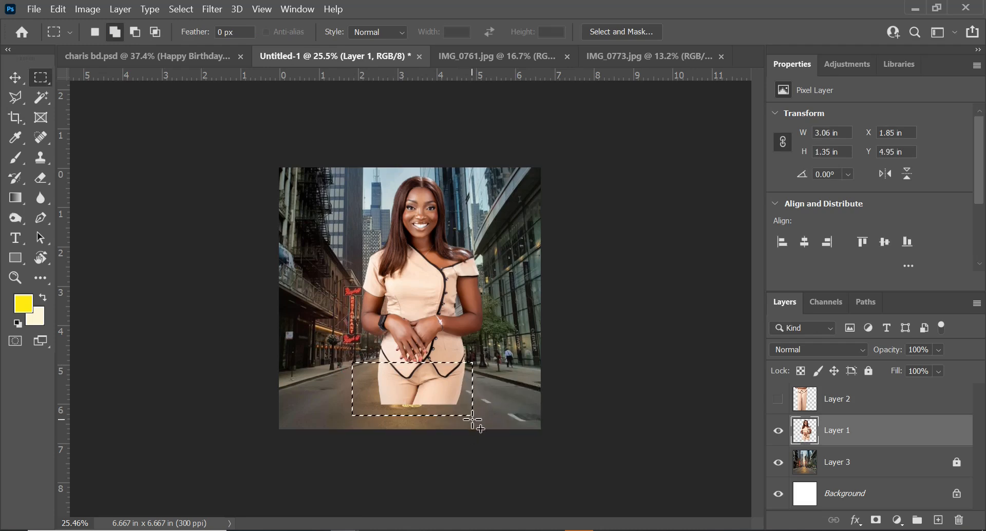
pyautogui.press('Down')
pyautogui.press('Down')
pyautogui.press('Down')
pyautogui.press('Down')
pyautogui.press('Down')
pyautogui.press('Down')
pyautogui.press('Down')
pyautogui.press('Down')
pyautogui.press('Down')
pyautogui.press('Down')
pyautogui.press('Down')
pyautogui.press('Down')
pyautogui.press('Down')
pyautogui.press('Down')
pyautogui.press('Down')
pyautogui.press('Down')
pyautogui.press('Down')
pyautogui.press('Down')
pyautogui.press('Down')
pyautogui.press('Down')
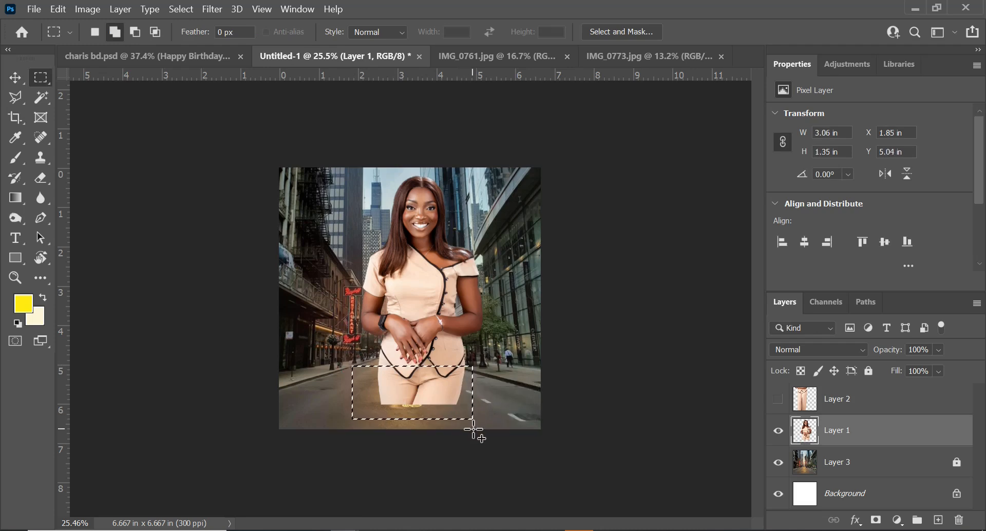
pyautogui.hotkey('ctrl', 'x')
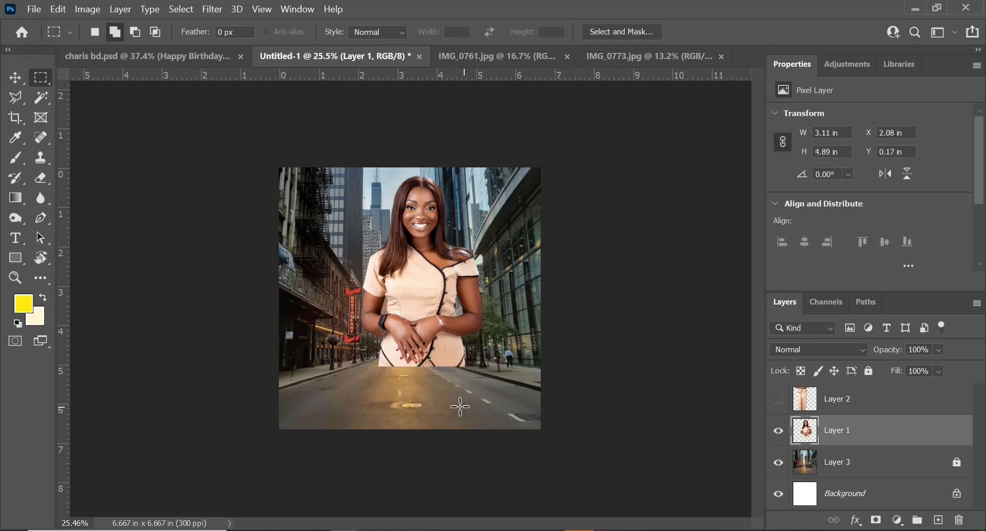
pyautogui.press('v')
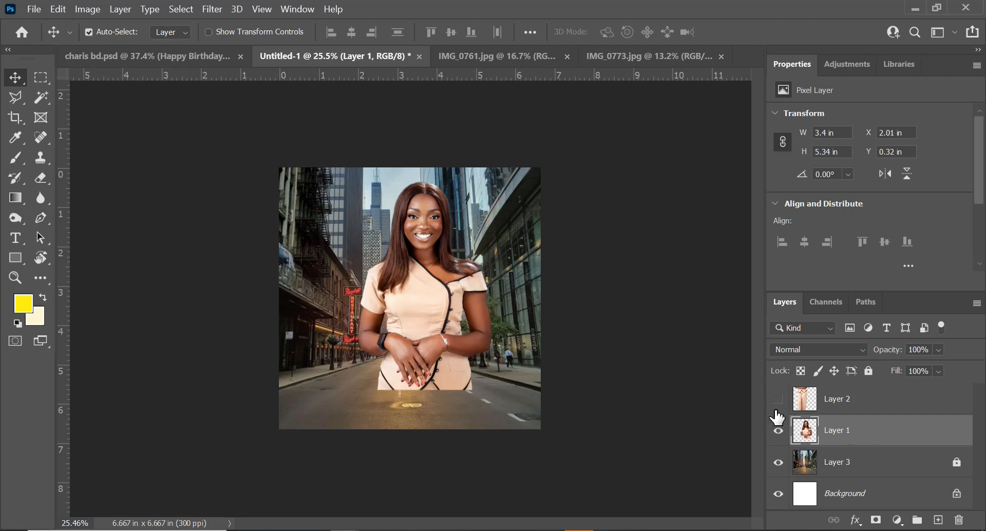
pyautogui.click(868, 371)
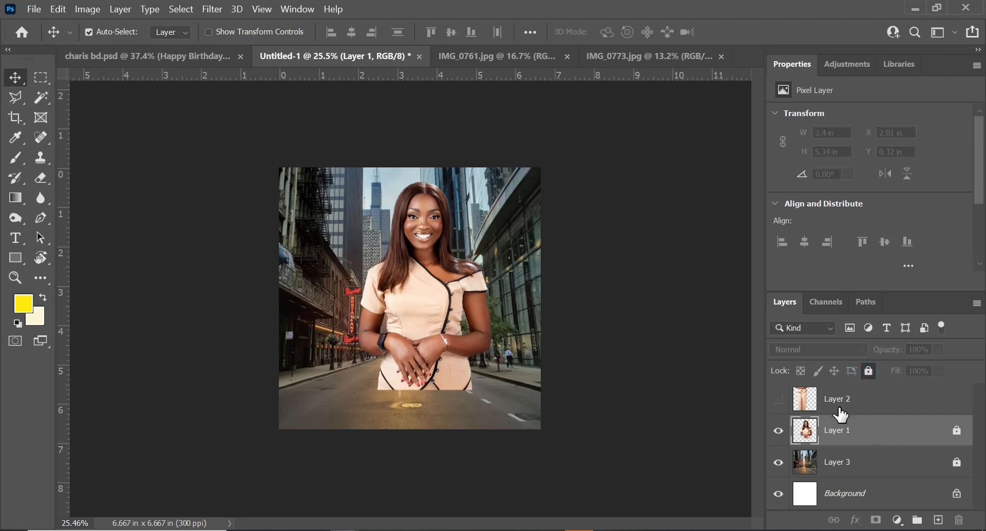
# Show Layer 2, select it and move the woman down over the street scene
pyautogui.click(778, 400)
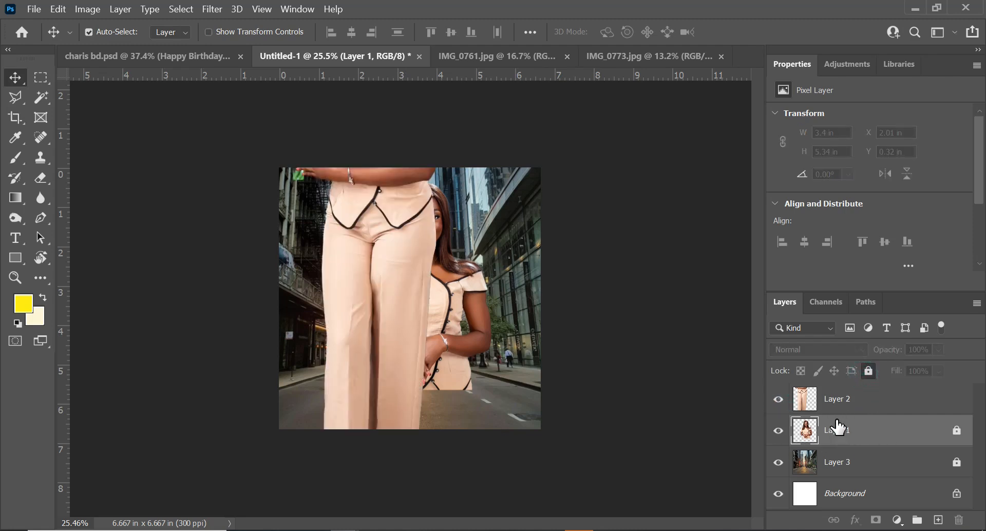
pyautogui.click(866, 400)
pyautogui.moveTo(362, 243); pyautogui.dragTo(379, 357)
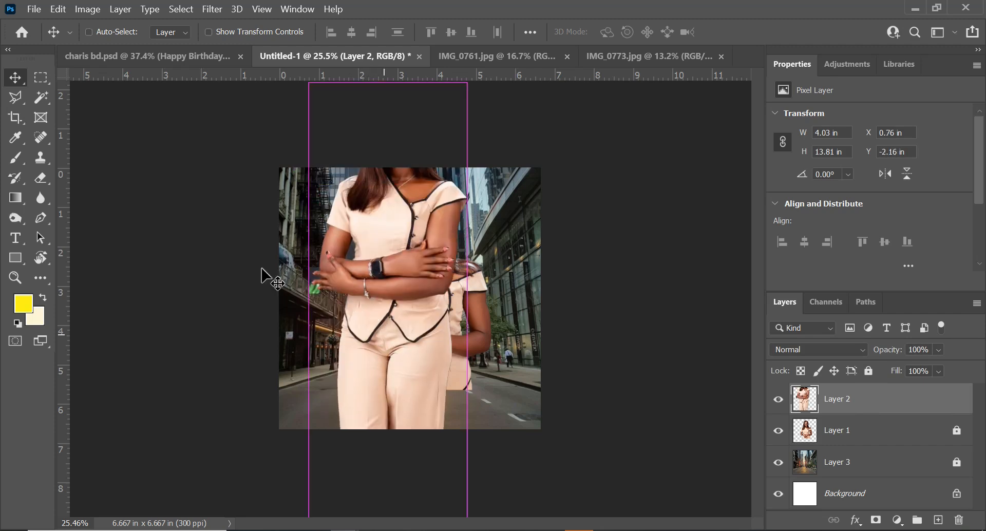
# Trace a Pen path around the leftover background patch beside the fingertips on Layer 2
pyautogui.hotkey('ctrl', '+')
pyautogui.scroll(10, 319, 292)
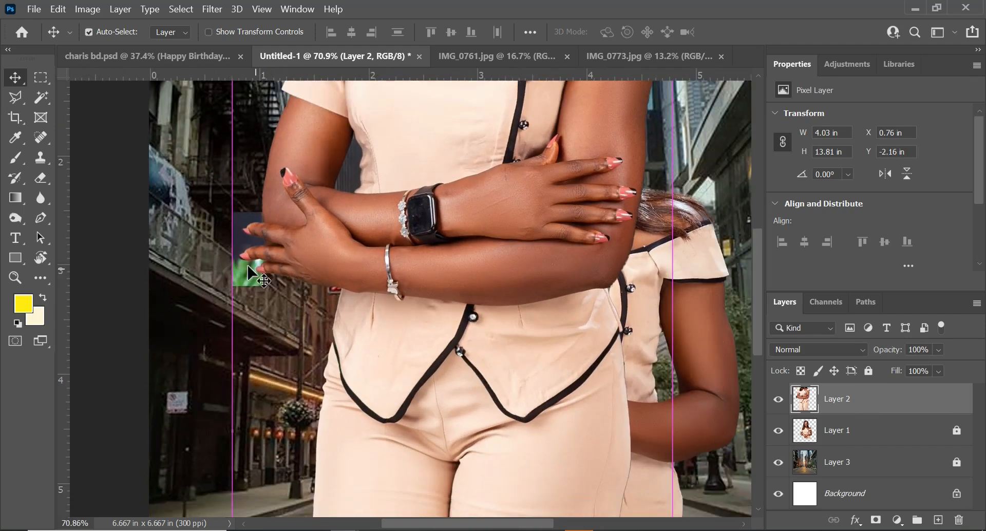
pyautogui.scroll(4, 241, 272)
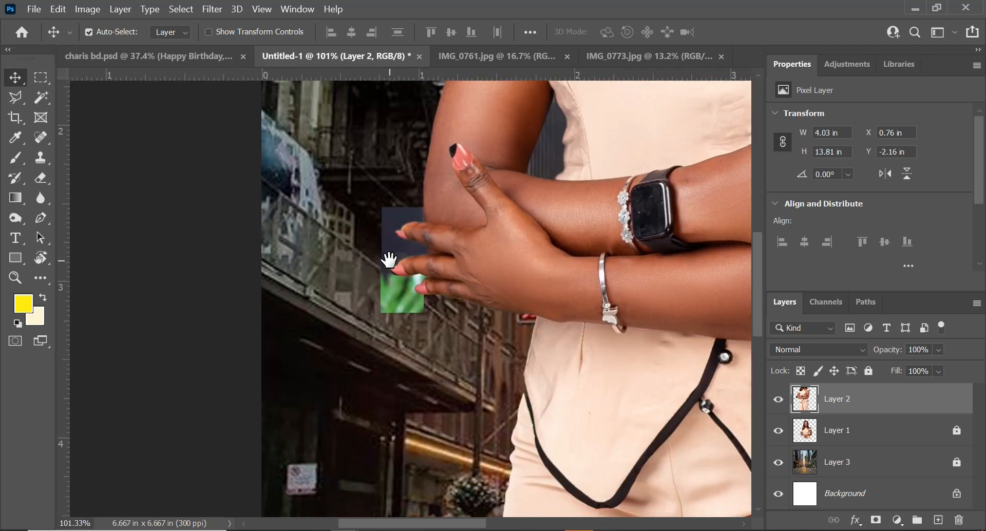
pyautogui.press('p')
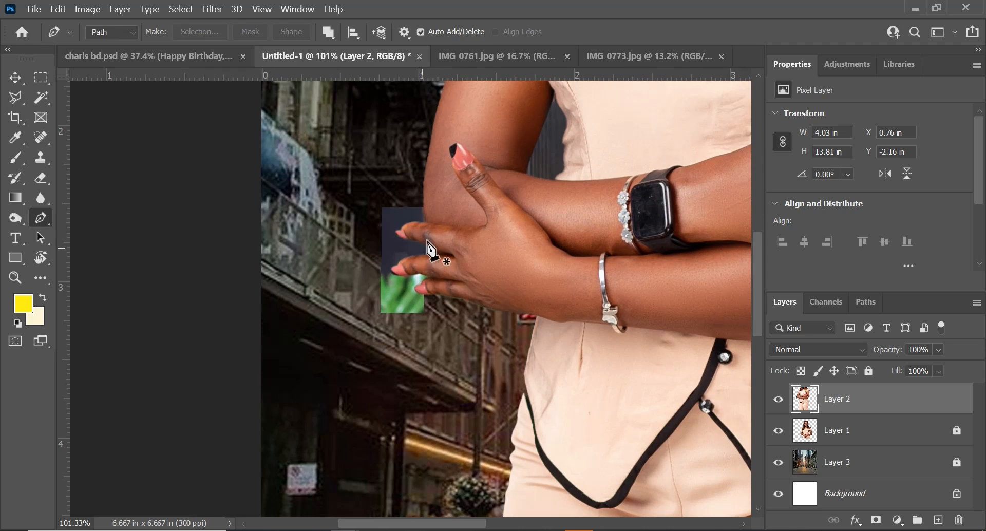
pyautogui.scroll(5, 418, 206)
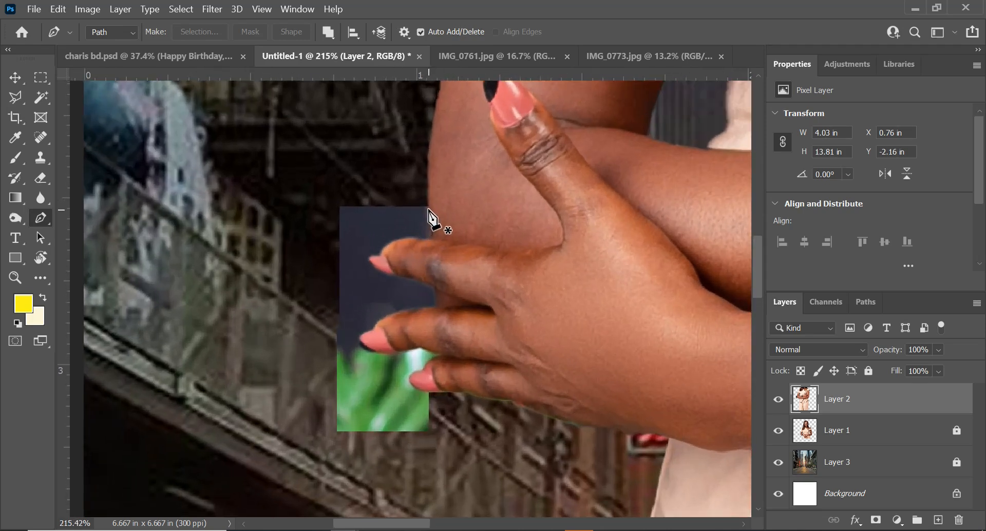
pyautogui.click(428, 204)
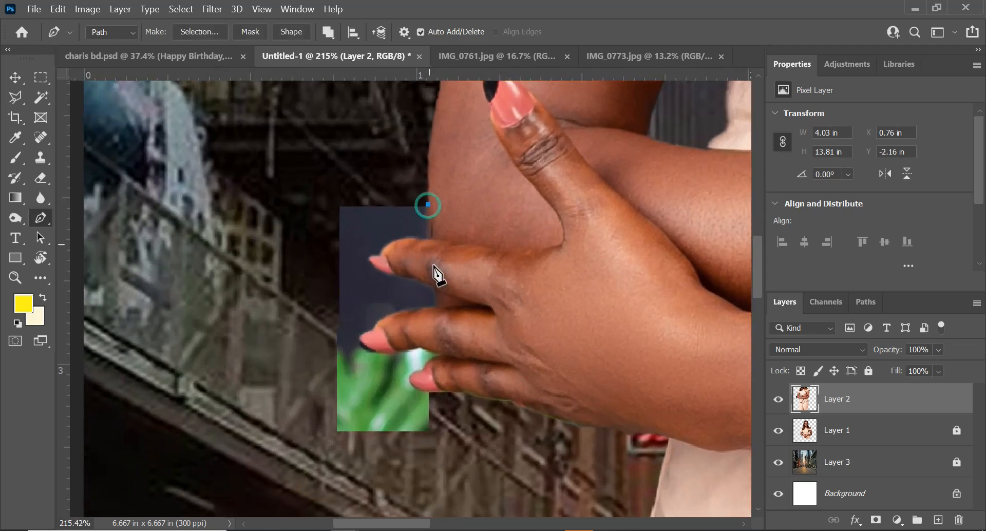
pyautogui.click(432, 237)
pyautogui.scroll(4, 408, 236)
pyautogui.click(415, 237)
pyautogui.click(380, 253)
pyautogui.moveTo(367, 258); pyautogui.dragTo(370, 255)
pyautogui.keyDown('alt'); pyautogui.click(320, 282); pyautogui.keyUp('alt')
pyautogui.moveTo(381, 320); pyautogui.dragTo(437, 331)
pyautogui.moveTo(468, 362); pyautogui.dragTo(468, 384)
pyautogui.keyDown('alt'); pyautogui.click(468, 362); pyautogui.keyUp('alt')
pyautogui.click(468, 383)
pyautogui.moveTo(417, 402); pyautogui.dragTo(433, 298)
pyautogui.moveTo(355, 316); pyautogui.dragTo(316, 358)
pyautogui.keyDown('alt'); pyautogui.click(354, 317); pyautogui.keyUp('alt')
pyautogui.click(350, 326)
pyautogui.moveTo(355, 379); pyautogui.dragTo(394, 382)
pyautogui.moveTo(446, 364); pyautogui.dragTo(425, 434)
pyautogui.keyDown('alt'); pyautogui.click(445, 366); pyautogui.keyUp('alt')
pyautogui.click(498, 382)
pyautogui.moveTo(455, 460); pyautogui.dragTo(482, 467)
pyautogui.moveTo(483, 466); pyautogui.dragTo(449, 347)
pyautogui.moveTo(461, 379); pyautogui.dragTo(461, 394)
pyautogui.click(457, 450)
pyautogui.moveTo(170, 445); pyautogui.dragTo(170, 431)
pyautogui.scroll(-6, 170, 297)
pyautogui.moveTo(146, 173); pyautogui.dragTo(149, 168)
pyautogui.click(205, 137)
pyautogui.click(263, 173)
# Turn the path into a selection with 0 pixel feather, delete the patch and deselect
pyautogui.rightClick(208, 194)
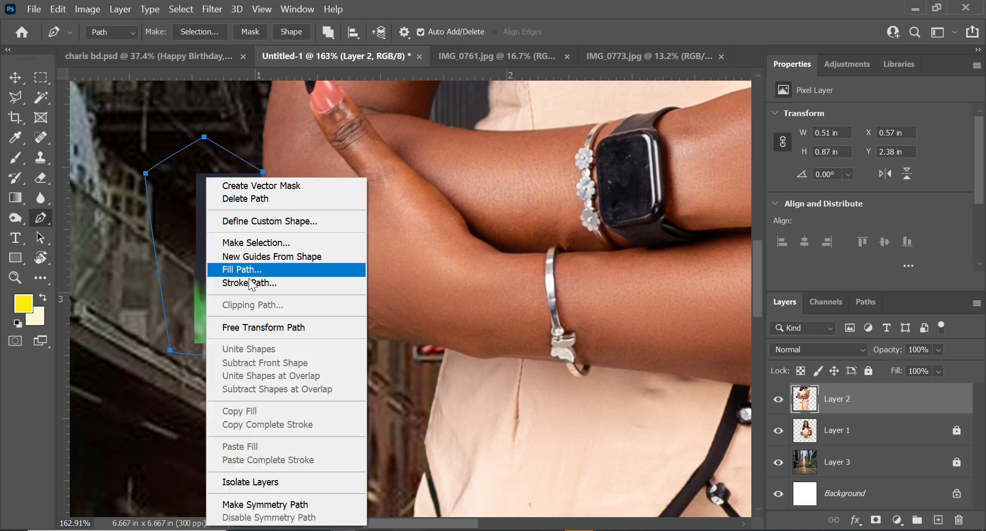
pyautogui.click(260, 243)
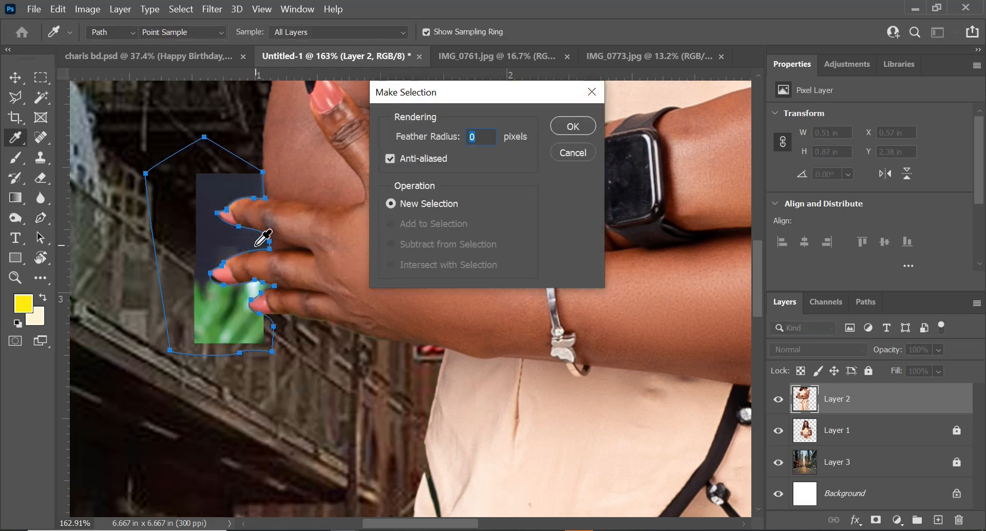
pyautogui.press('Return')
pyautogui.press('Delete')
pyautogui.hotkey('ctrl', 'd')
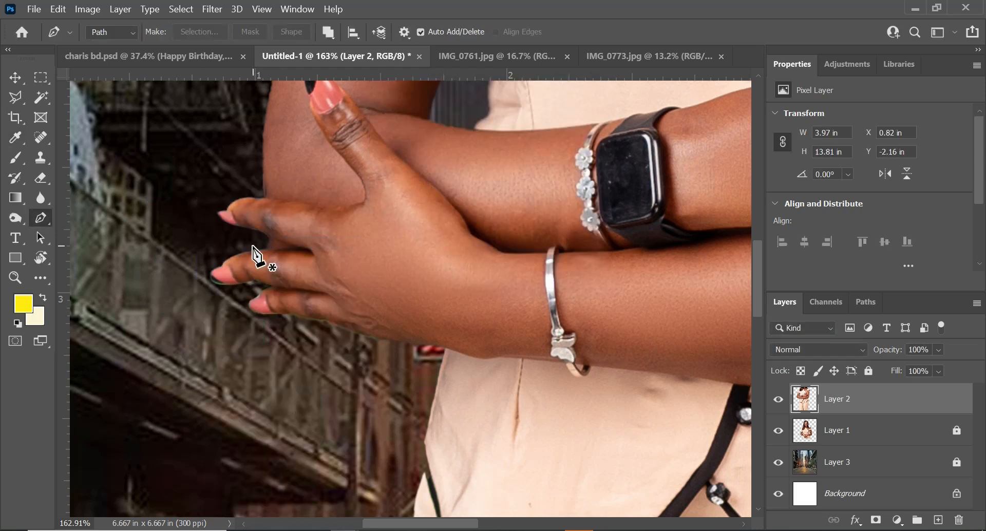
# Free-transform the woman on Layer 2, scaling her to about 29% and placing her in front of the larger woman's torso
pyautogui.scroll(-2, 301, 308)
pyautogui.scroll(-6, 300, 309)
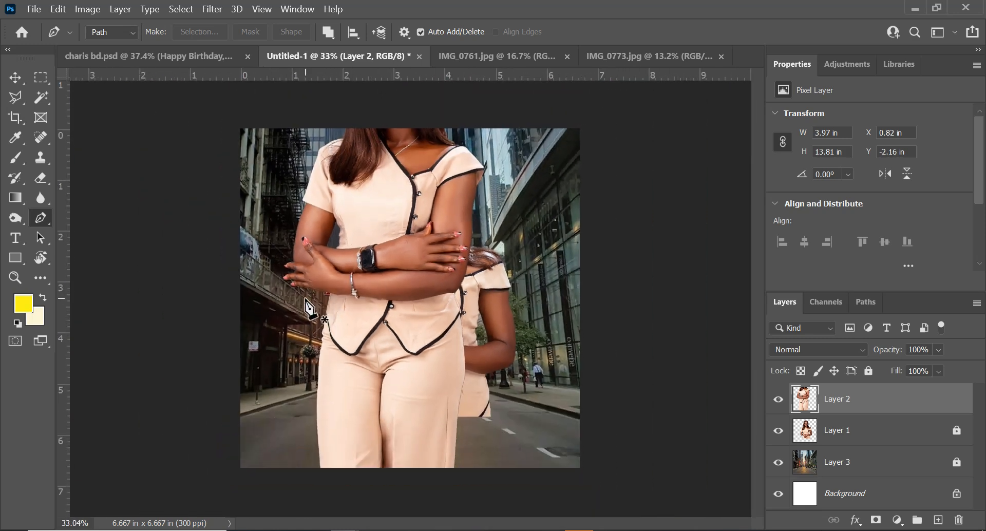
pyautogui.scroll(-3, 310, 309)
pyautogui.hotkey('ctrl', 't')
pyautogui.moveTo(385, 239); pyautogui.dragTo(403, 251)
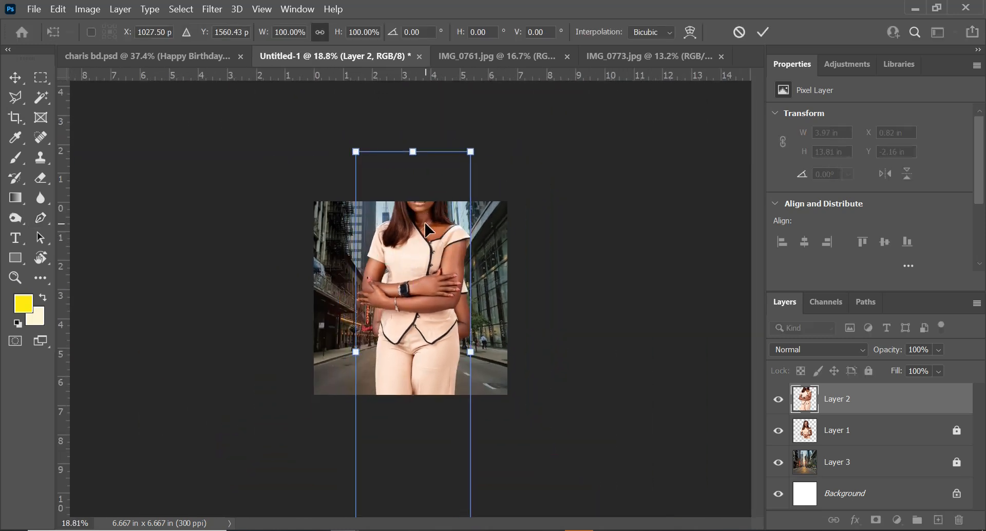
pyautogui.moveTo(479, 141); pyautogui.dragTo(453, 207)
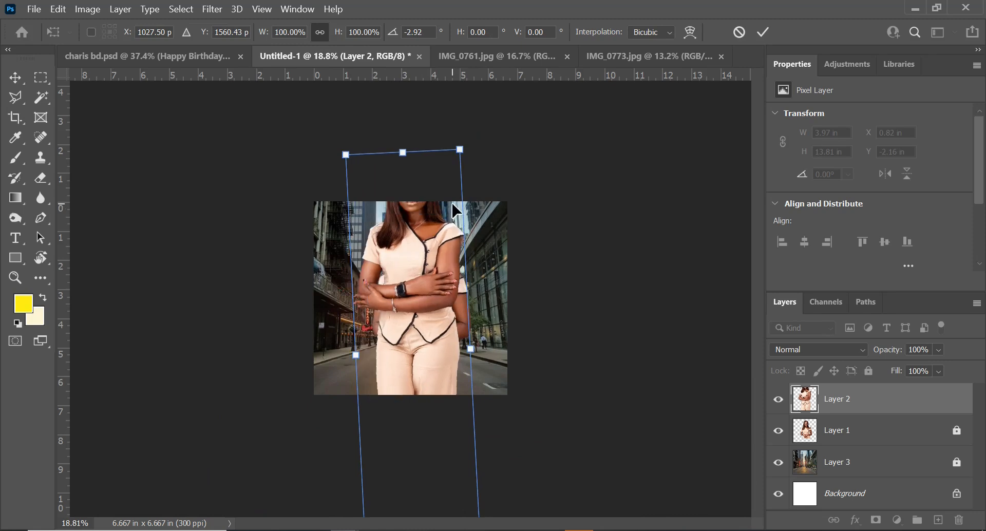
pyautogui.hotkey('ctrl', 'z')
pyautogui.moveTo(470, 153); pyautogui.dragTo(415, 348)
pyautogui.moveTo(395, 379); pyautogui.dragTo(449, 242)
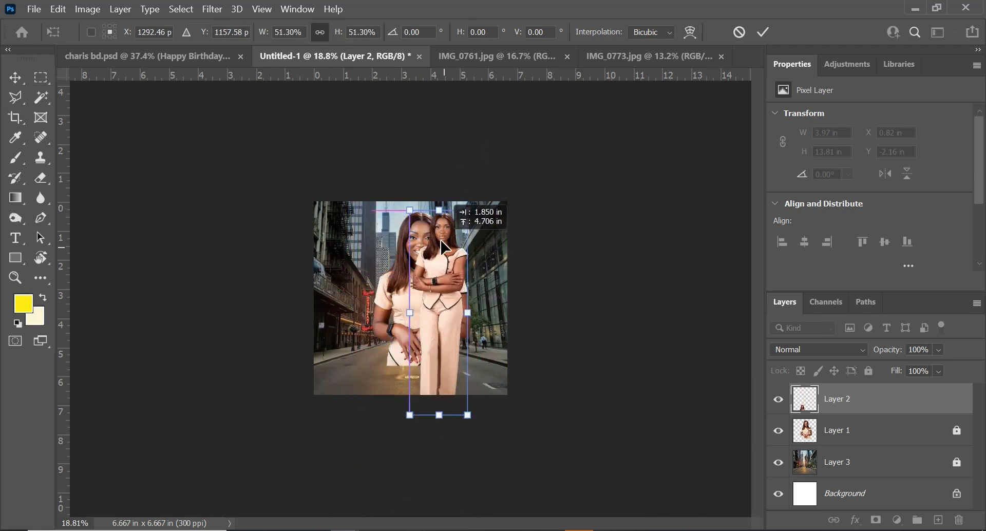
pyautogui.scroll(6, 439, 374)
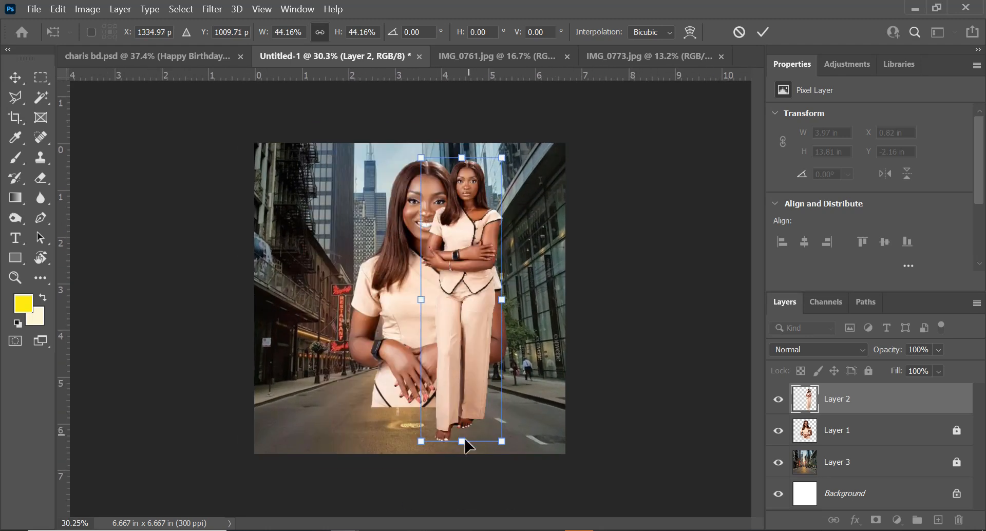
pyautogui.scroll(-1, 477, 357)
pyautogui.scroll(1, 478, 290)
pyautogui.moveTo(503, 158); pyautogui.dragTo(486, 256)
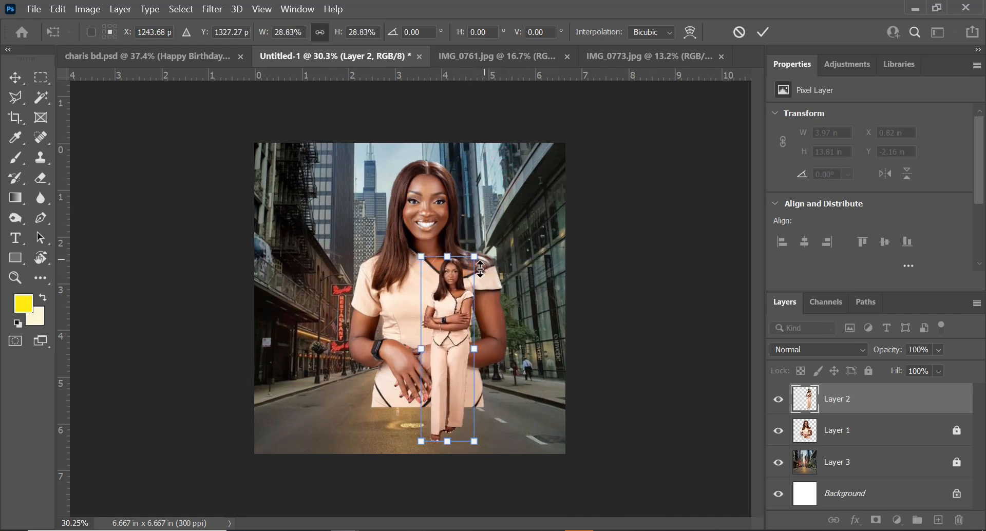
pyautogui.moveTo(459, 341); pyautogui.dragTo(465, 345)
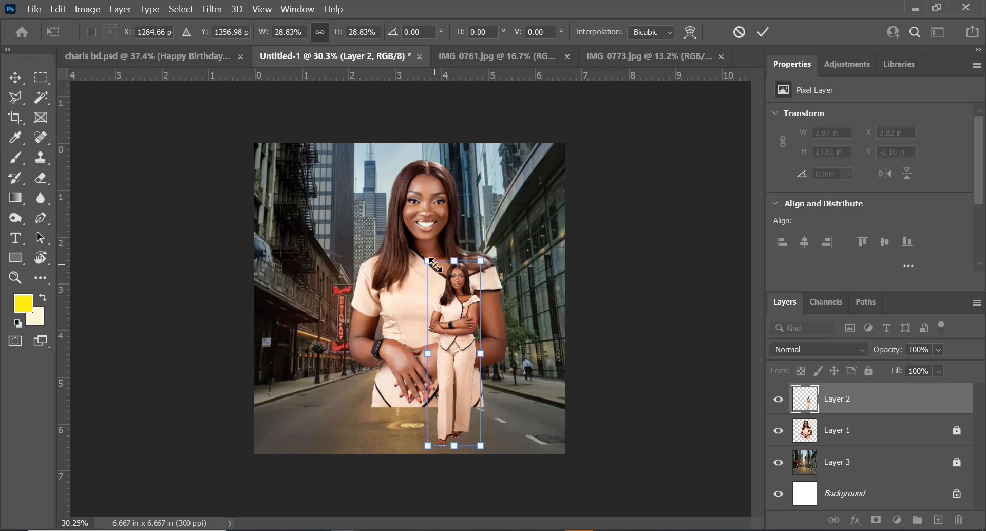
pyautogui.moveTo(429, 262); pyautogui.dragTo(422, 242)
pyautogui.press('Return')
pyautogui.press('p')
pyautogui.click(408, 280)
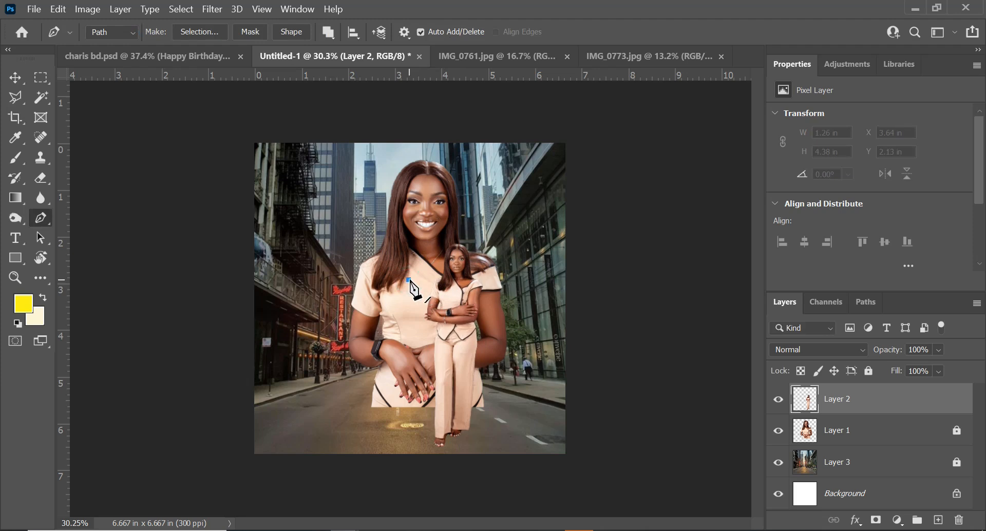
pyautogui.hotkey('ctrl', 'z')
pyautogui.press('v')
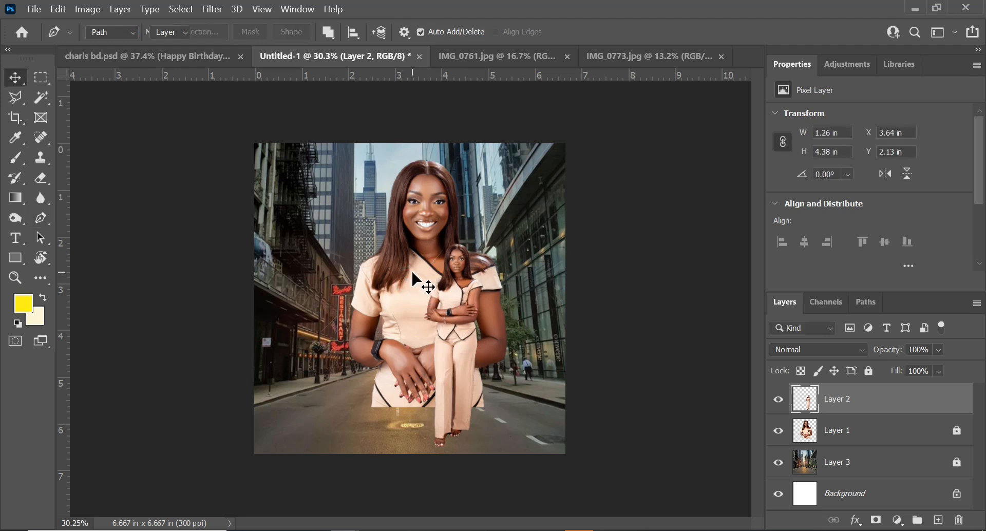
# Move the larger woman on Layer 1 slightly lower in the frame
pyautogui.click(406, 270)
pyautogui.moveTo(407, 272); pyautogui.dragTo(405, 287)
pyautogui.click(779, 432)
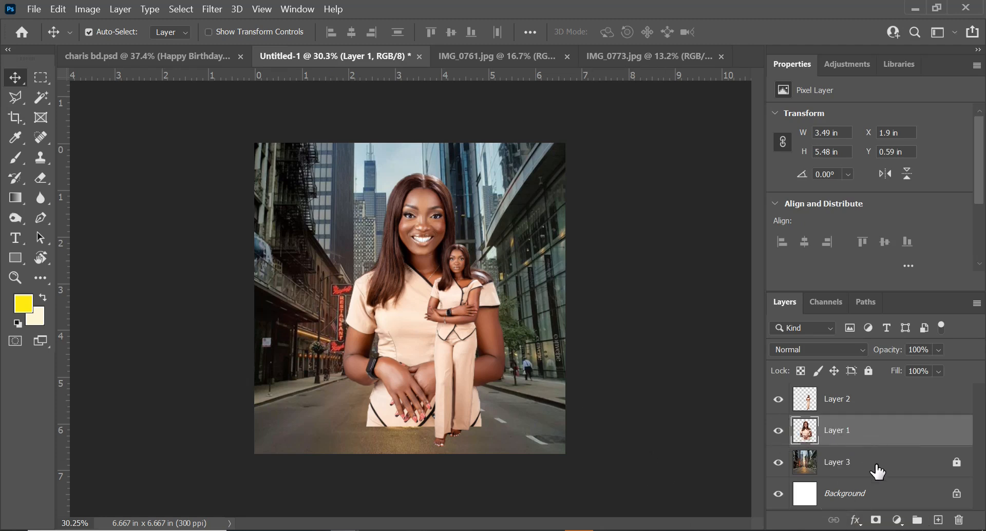
# Hide Layer 1 and Layer 2, unlock the street layer Layer 3, and duplicate it with the copy hidden
pyautogui.click(858, 465)
pyautogui.click(778, 430)
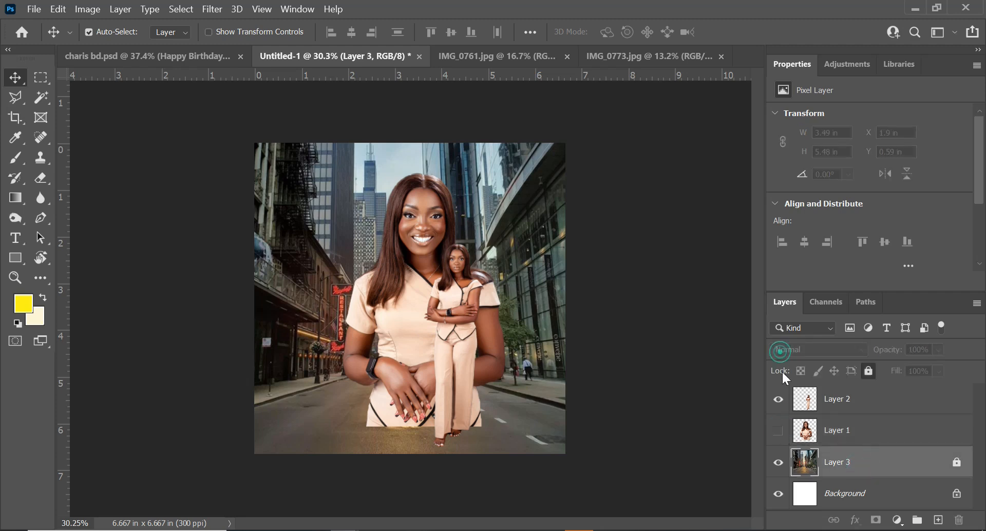
pyautogui.click(778, 400)
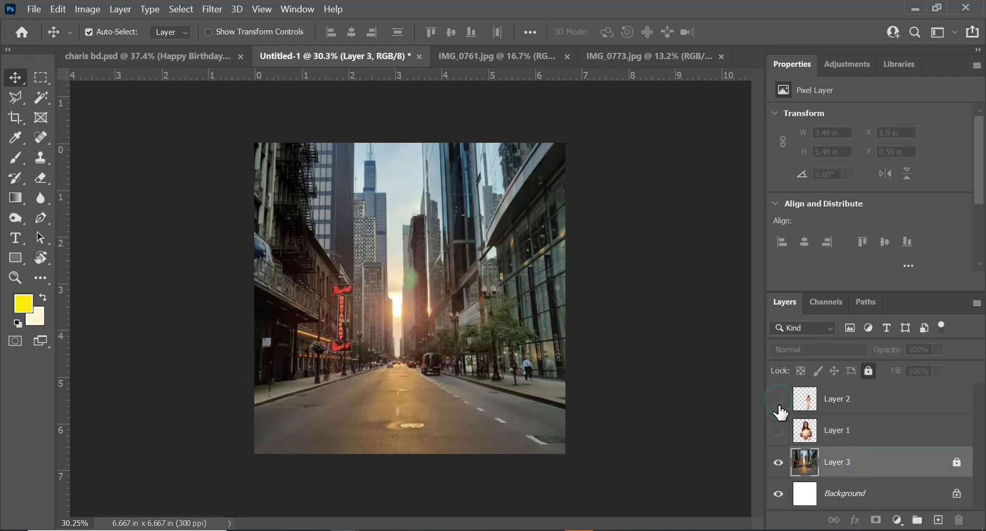
pyautogui.click(779, 458)
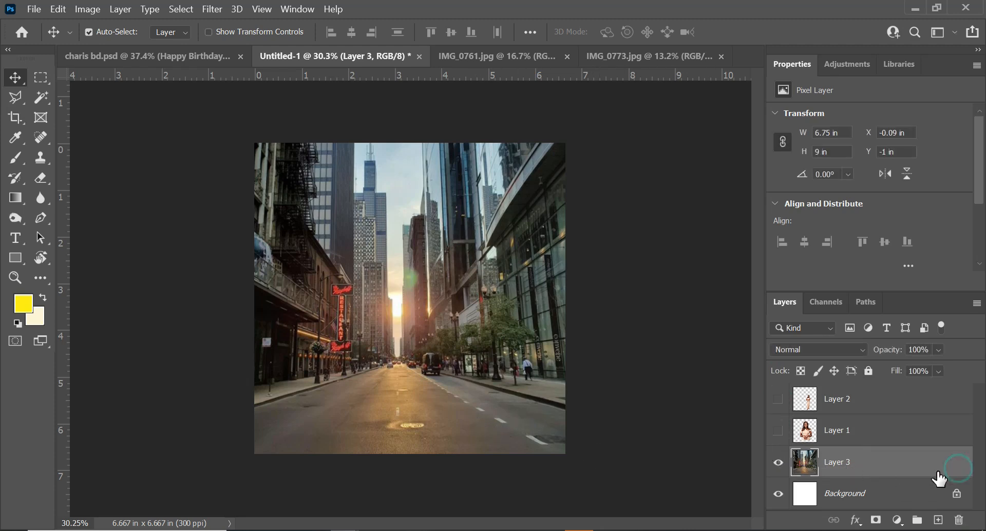
pyautogui.hotkey('ctrl', 'j')
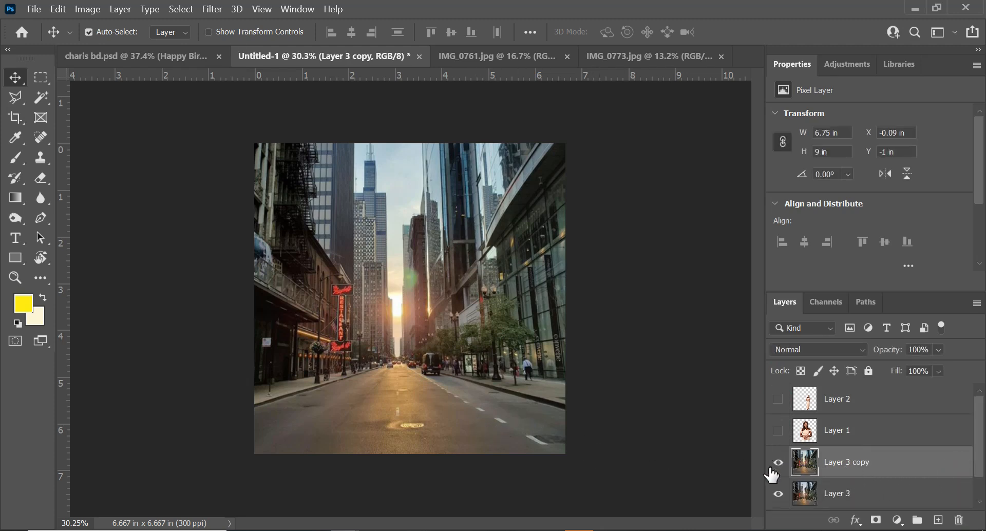
pyautogui.click(779, 463)
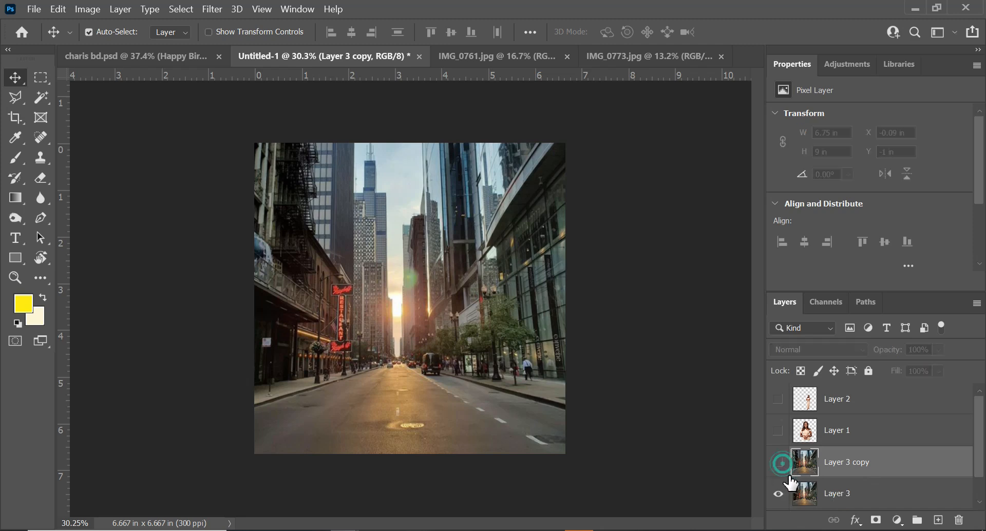
# Apply a Gaussian Blur with a 13.9 pixel radius to the original street layer Layer 3
pyautogui.click(857, 493)
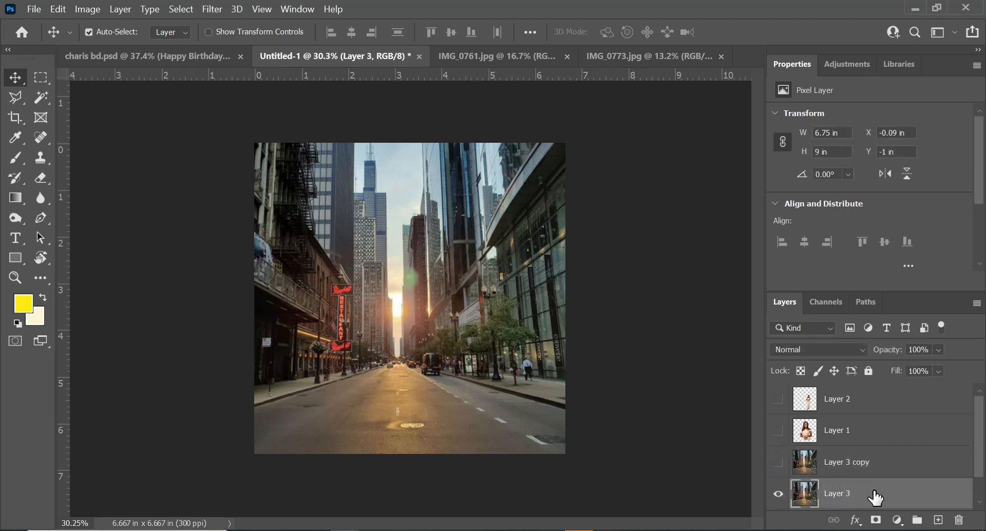
pyautogui.click(212, 9)
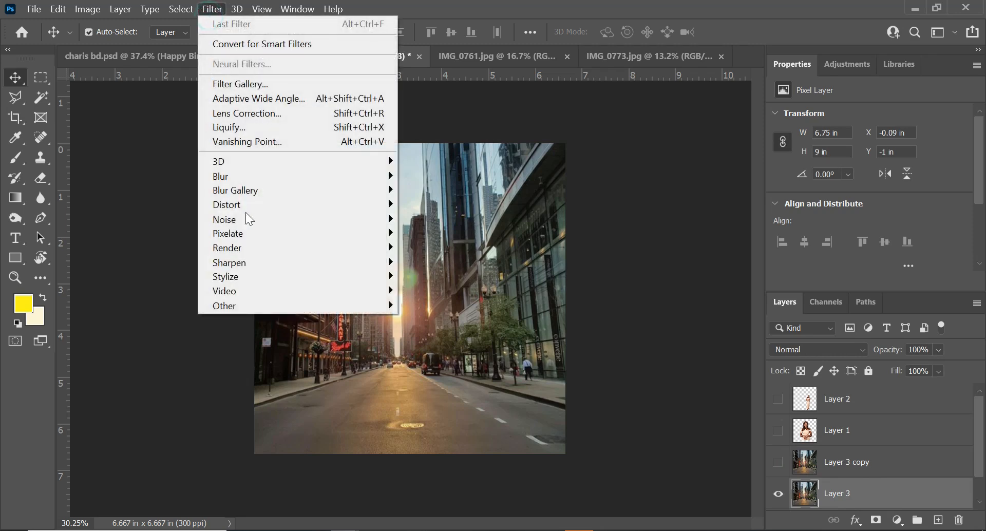
pyautogui.moveTo(247, 181)
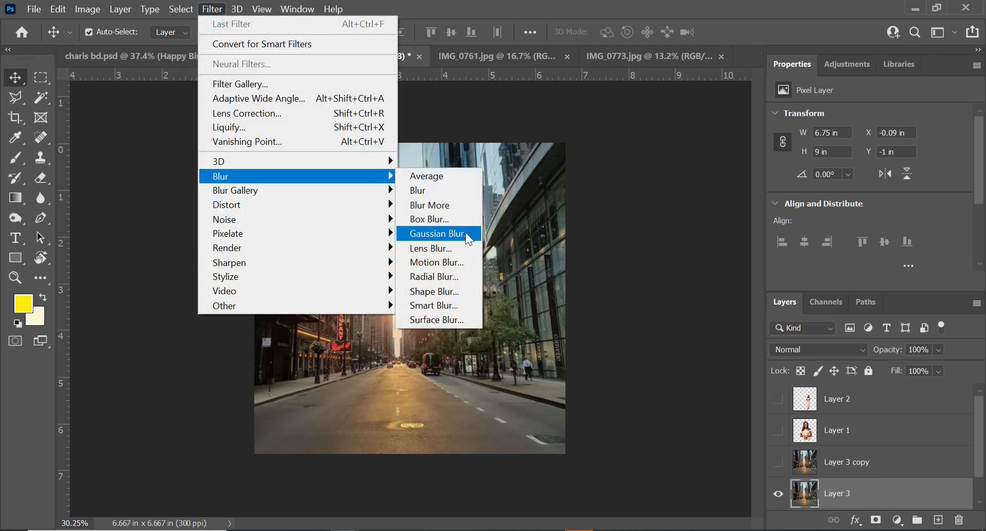
pyautogui.click(437, 234)
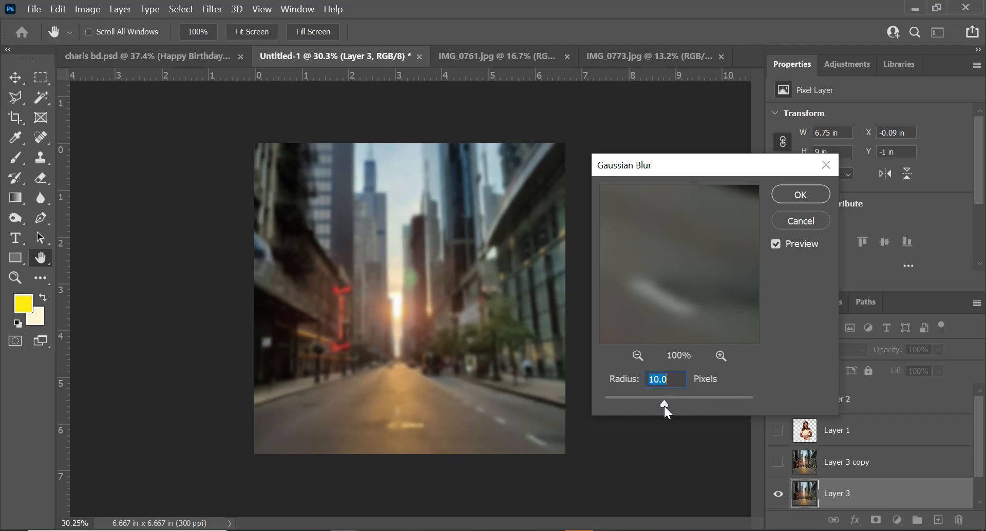
pyautogui.moveTo(666, 405); pyautogui.dragTo(666, 405)
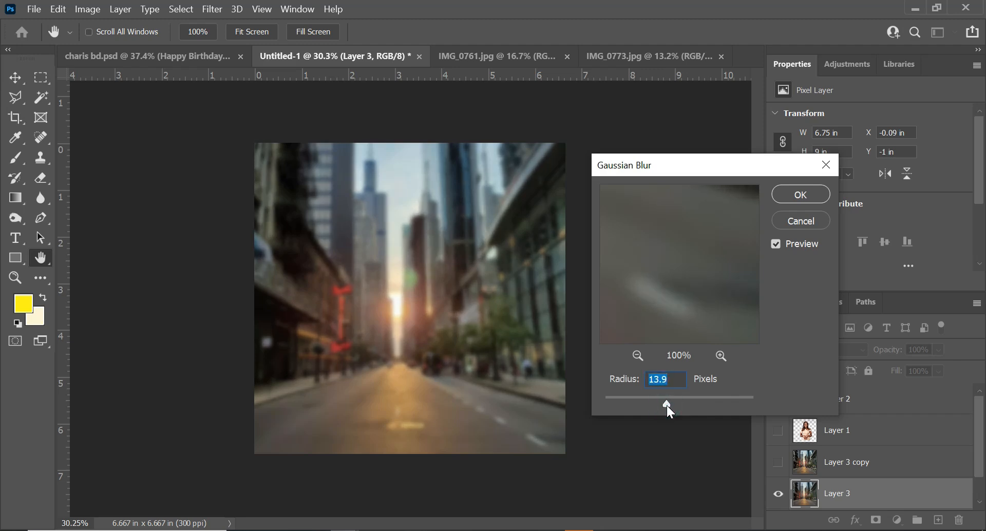
pyautogui.click(789, 193)
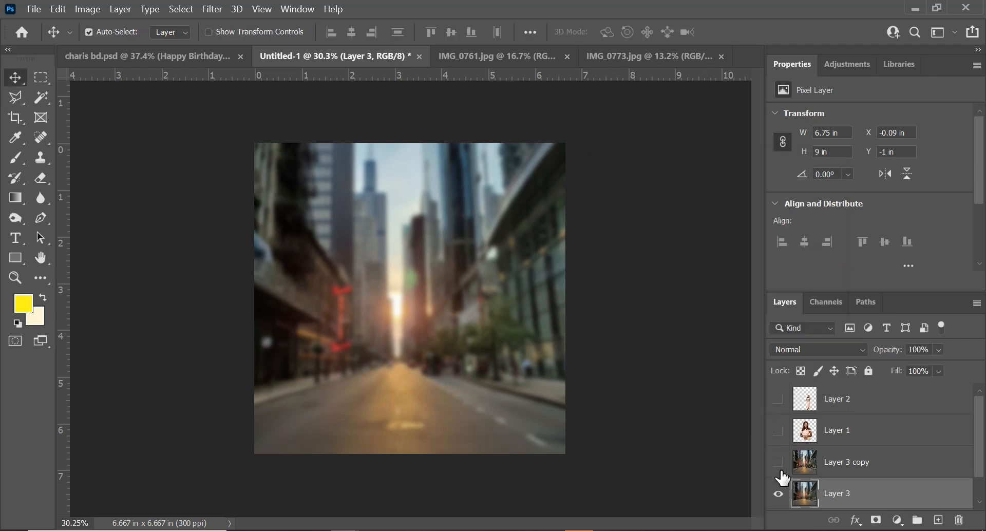
# Show Layer 1 and Layer 3 copy, and move Layer 3 copy above Layer 1
pyautogui.click(780, 433)
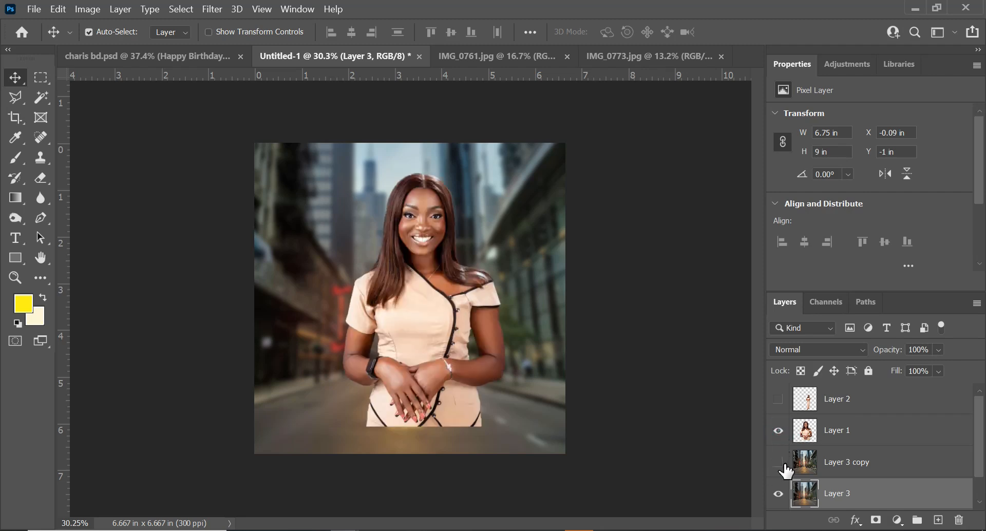
pyautogui.click(779, 462)
pyautogui.moveTo(867, 472); pyautogui.dragTo(869, 424)
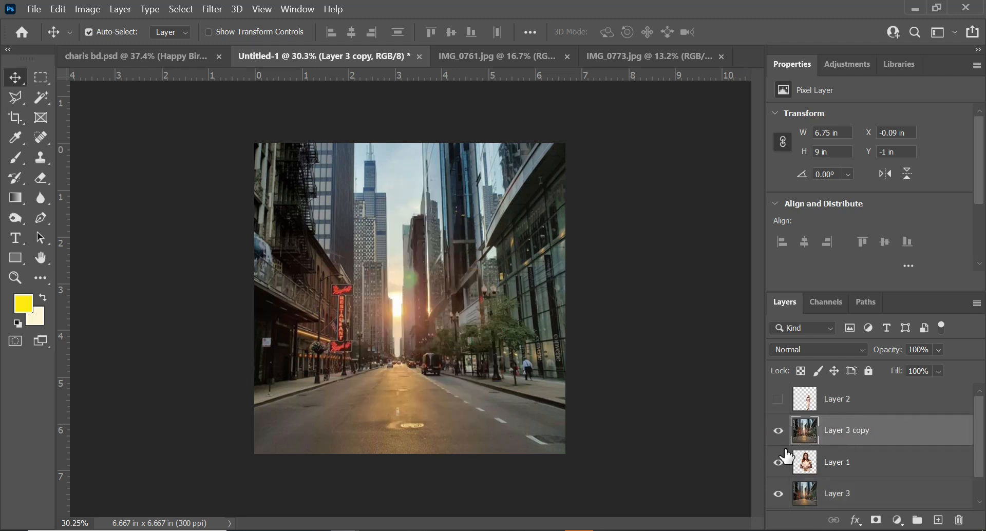
# Convert Layer 3 copy to a smart object and give it a layer mask
pyautogui.rightClick(894, 435)
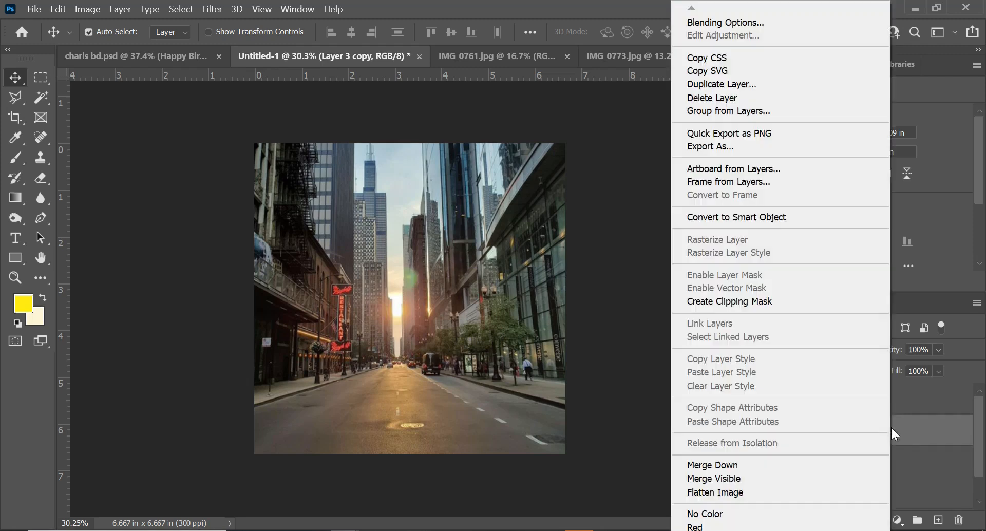
pyautogui.click(727, 218)
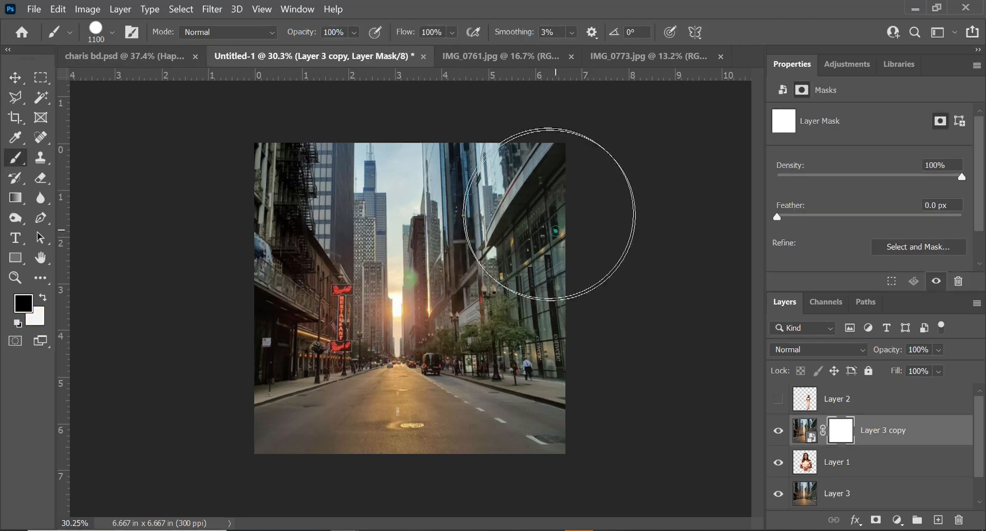
pyautogui.moveTo(550, 229)
pyautogui.mouseDown()
pyautogui.moveTo(488, 196)
pyautogui.moveTo(398, 198)
pyautogui.mouseUp()
pyautogui.hotkey('ctrl', 'z')
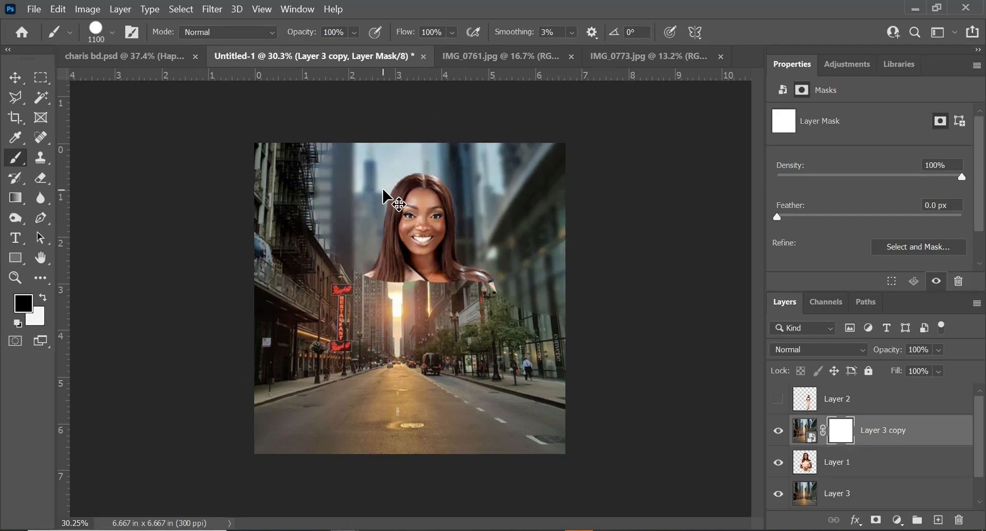
# Set the 1100 px Soft Round brush's hardness to 0%
pyautogui.click(112, 33)
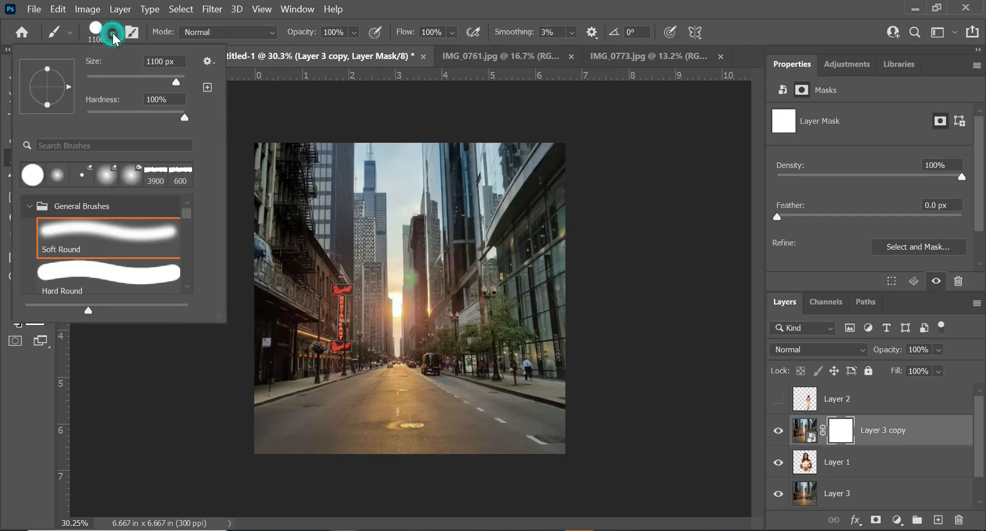
pyautogui.moveTo(130, 116); pyautogui.dragTo(62, 111)
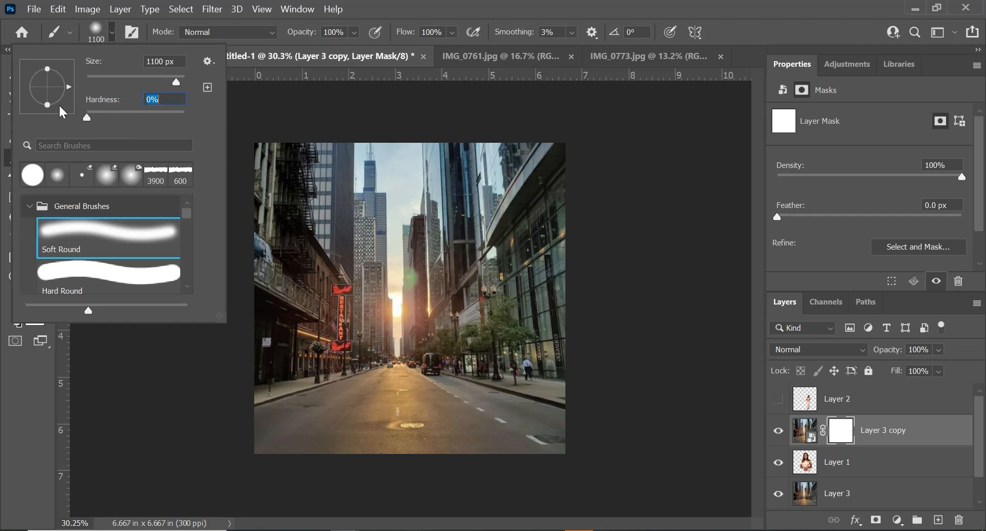
pyautogui.click(112, 33)
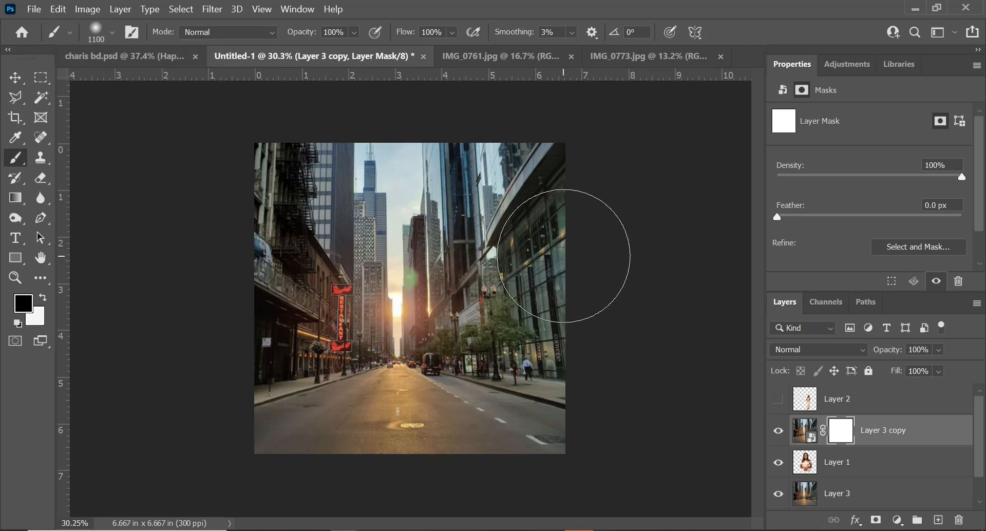
# Paint black on Layer 3 copy's mask over the woman's upper body, revealing her against the blurred street
pyautogui.moveTo(568, 220)
pyautogui.mouseDown()
pyautogui.moveTo(462, 215)
pyautogui.moveTo(293, 213)
pyautogui.moveTo(246, 258)
pyautogui.moveTo(271, 238)
pyautogui.moveTo(471, 254)
pyautogui.moveTo(566, 250)
pyautogui.moveTo(556, 261)
pyautogui.moveTo(390, 252)
pyautogui.mouseUp()
pyautogui.moveTo(310, 250); pyautogui.dragTo(306, 252)
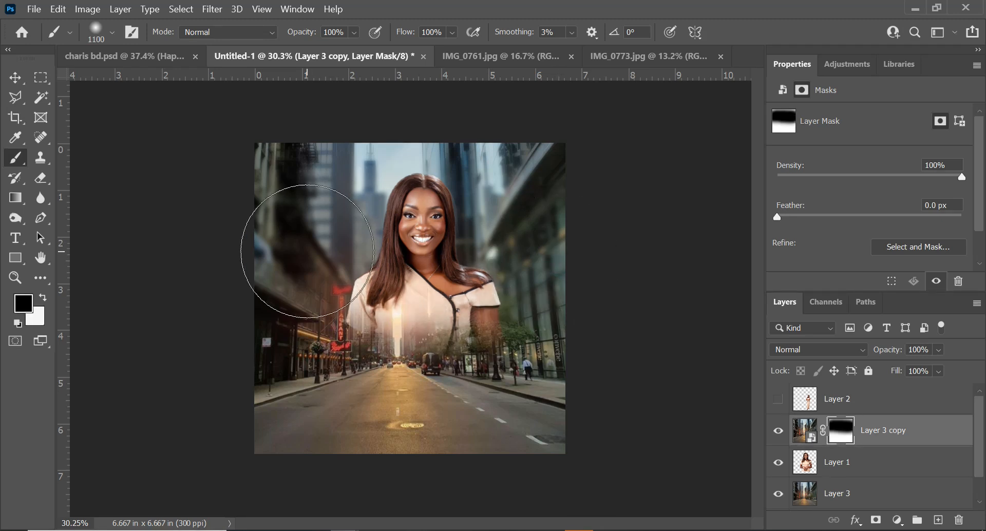
pyautogui.press('[')
pyautogui.press('[')
pyautogui.press('[')
pyautogui.press('[')
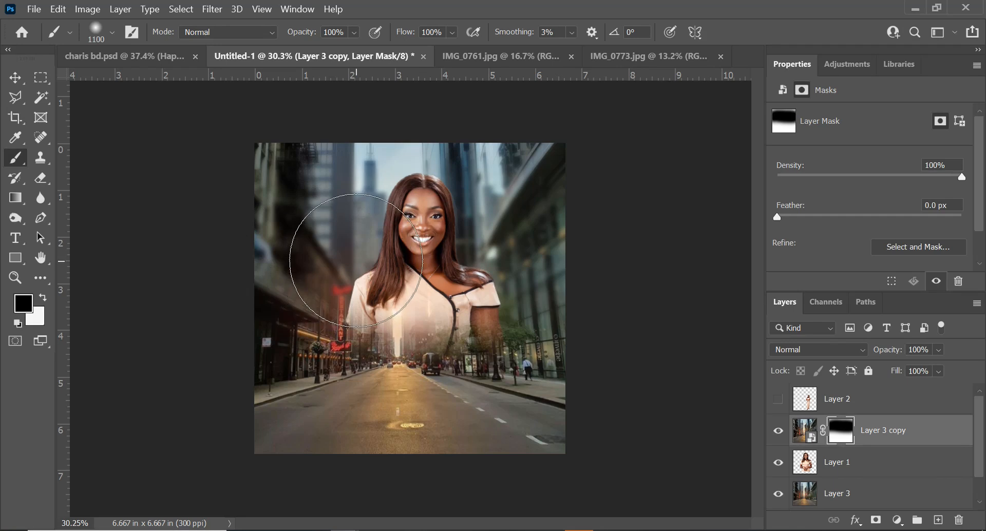
pyautogui.moveTo(441, 308); pyautogui.dragTo(528, 322)
# Refine the mask around the woman's arm, sides and head with a 300 px and then 600 px brush
pyautogui.scroll(2, 528, 321)
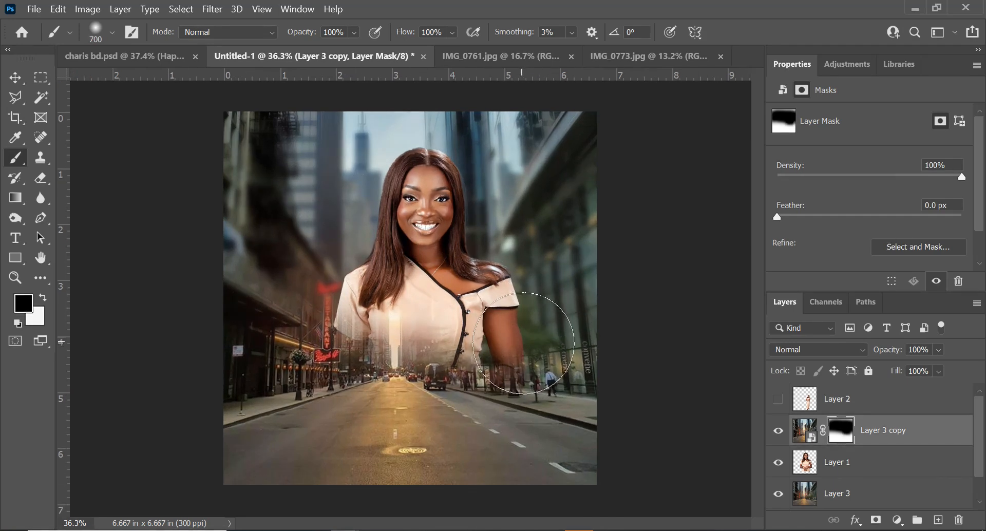
pyautogui.press('[')
pyautogui.press('[')
pyautogui.press('[')
pyautogui.press('[')
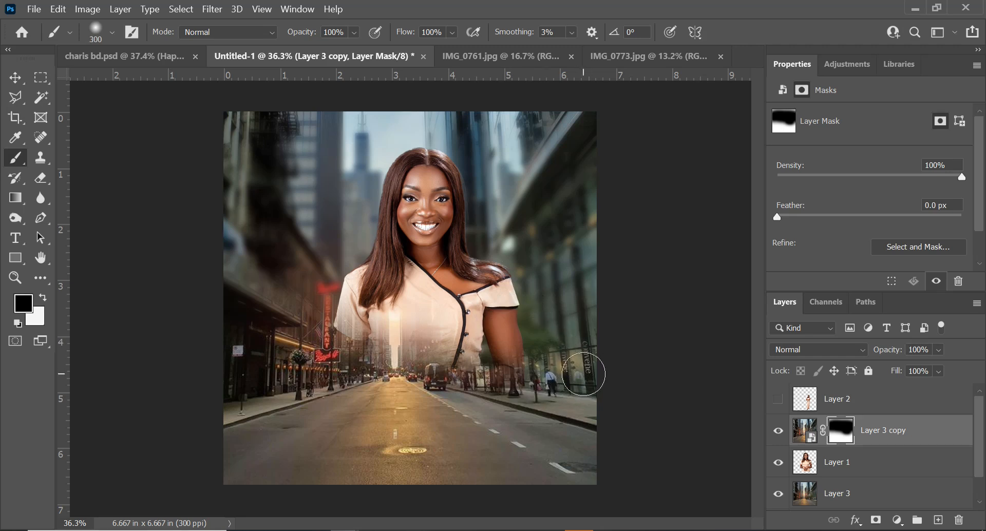
pyautogui.moveTo(577, 384); pyautogui.dragTo(471, 333)
pyautogui.moveTo(443, 364); pyautogui.dragTo(571, 396)
pyautogui.press(']')
pyautogui.press(']')
pyautogui.press(']')
pyautogui.moveTo(584, 347)
pyautogui.mouseDown()
pyautogui.moveTo(478, 319)
pyautogui.moveTo(517, 358)
pyautogui.moveTo(555, 366)
pyautogui.moveTo(531, 350)
pyautogui.mouseUp()
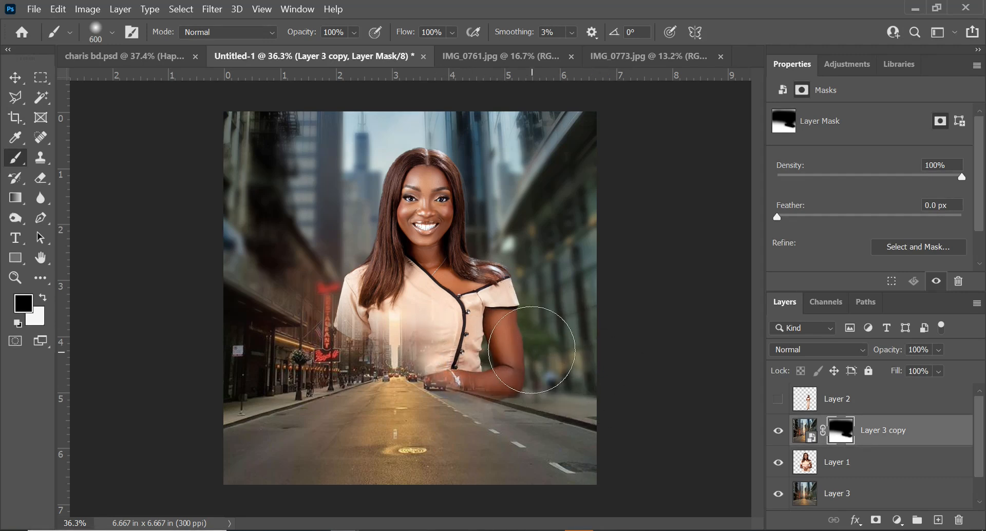
pyautogui.moveTo(244, 346)
pyautogui.mouseDown()
pyautogui.moveTo(198, 353)
pyautogui.moveTo(302, 335)
pyautogui.moveTo(334, 297)
pyautogui.moveTo(349, 218)
pyautogui.moveTo(429, 201)
pyautogui.mouseUp()
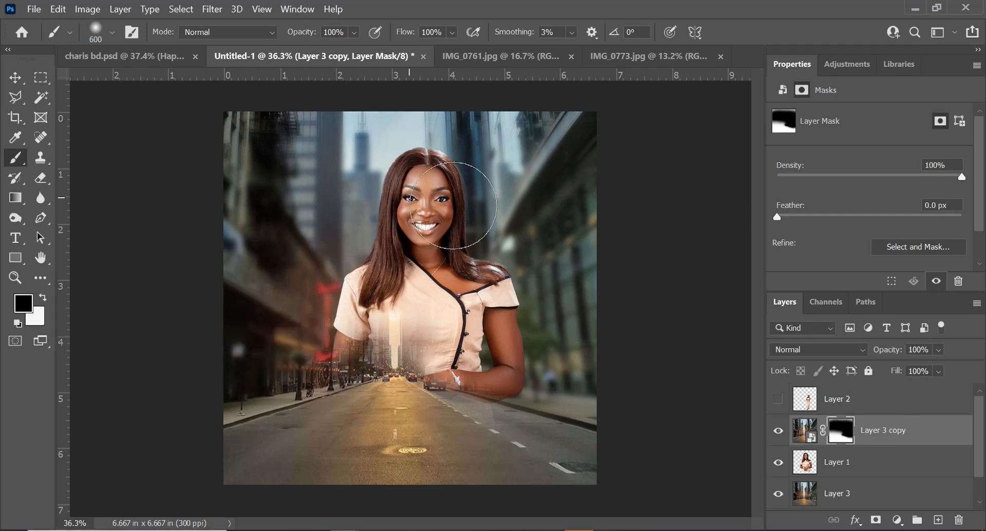
# Enlarge the brush to 800 px and paint black on Layer 3 copy's mask over the canvas's upper-left corner
pyautogui.press(']')
pyautogui.press(']')
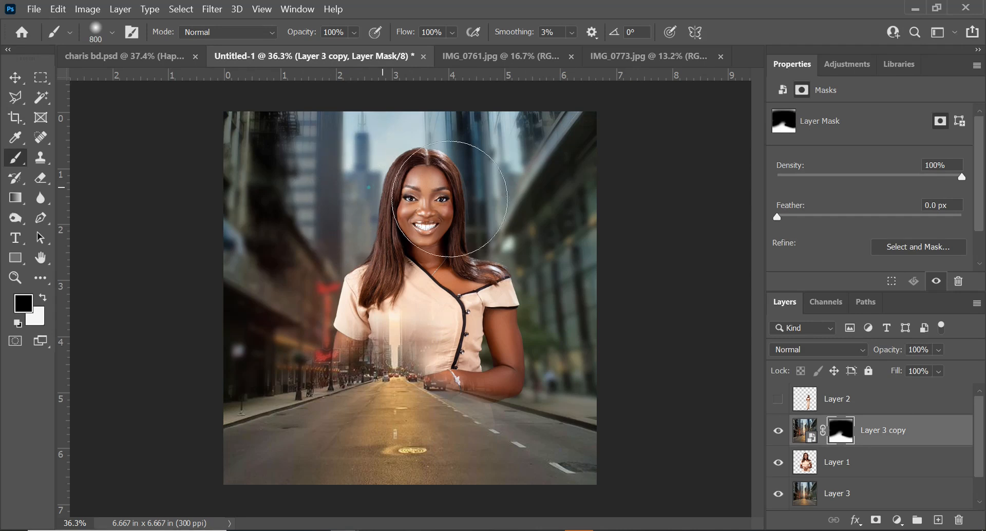
pyautogui.moveTo(260, 149)
pyautogui.mouseDown()
pyautogui.moveTo(198, 140)
pyautogui.moveTo(623, 172)
pyautogui.moveTo(587, 149)
pyautogui.moveTo(462, 127)
pyautogui.moveTo(144, 116)
pyautogui.mouseUp()
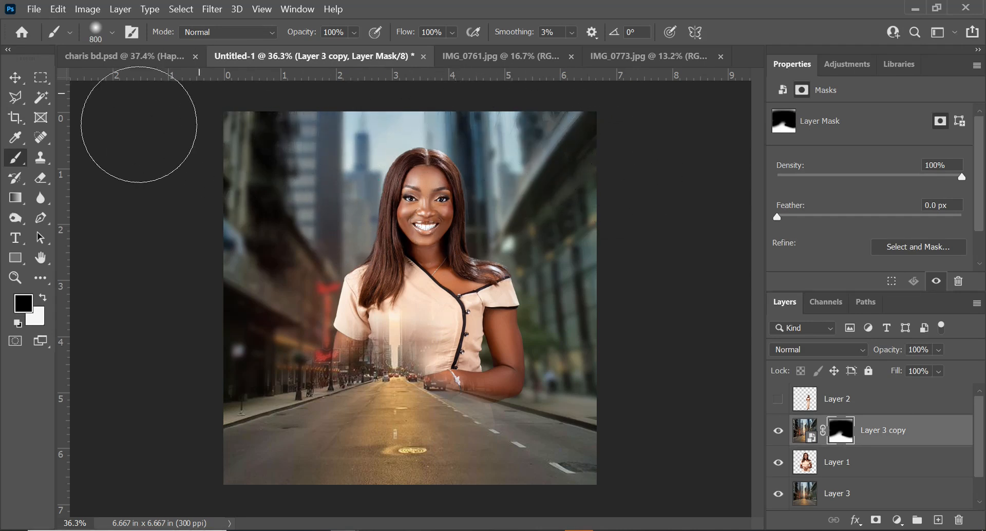
# Resize the brush to 500 px and paint the mask across the woman's lower torso and hands
pyautogui.press(']')
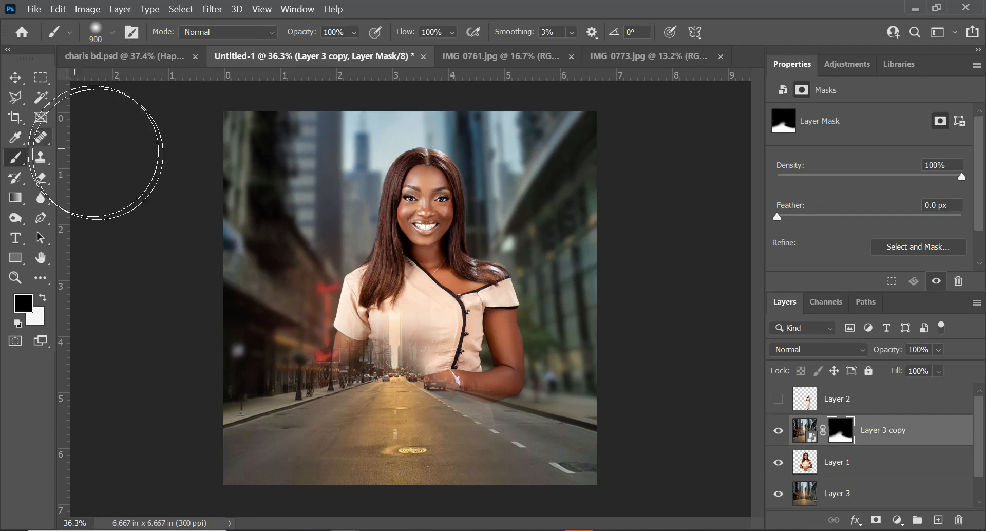
pyautogui.press('[')
pyautogui.press('[')
pyautogui.press('[')
pyautogui.press('[')
pyautogui.moveTo(432, 326)
pyautogui.mouseDown()
pyautogui.moveTo(426, 334)
pyautogui.moveTo(439, 328)
pyautogui.moveTo(428, 341)
pyautogui.moveTo(390, 334)
pyautogui.moveTo(359, 341)
pyautogui.mouseUp()
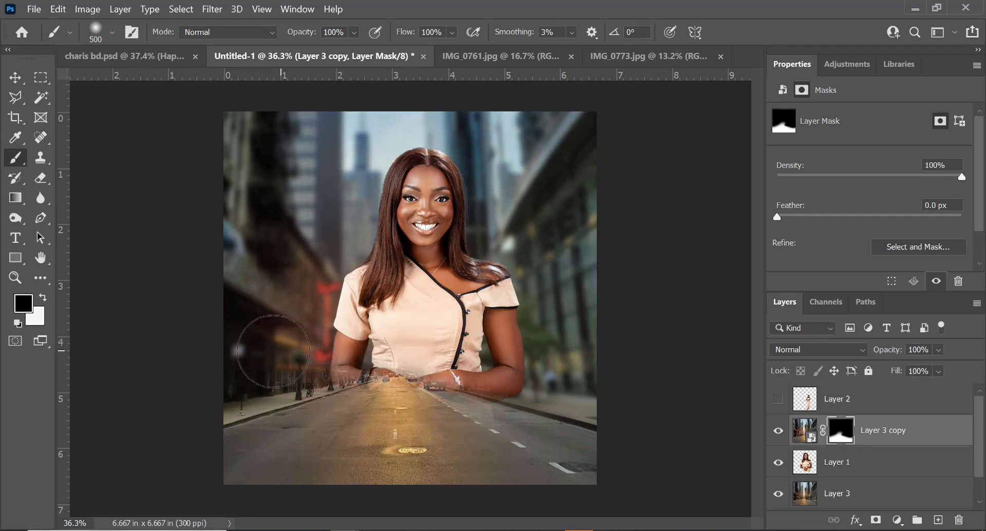
# Switch to a 300 px brush and paint the mask along the left street edge and beside her arm
pyautogui.press('[')
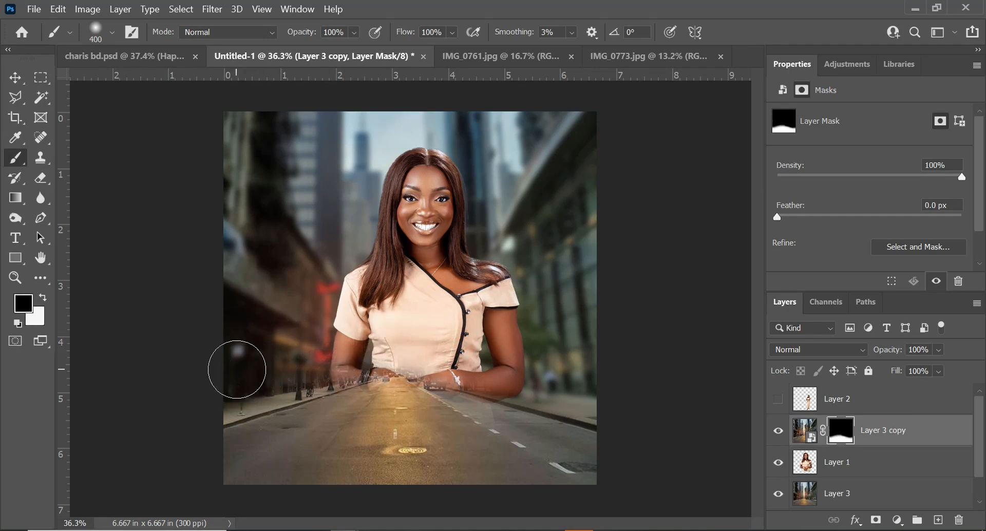
pyautogui.press('[')
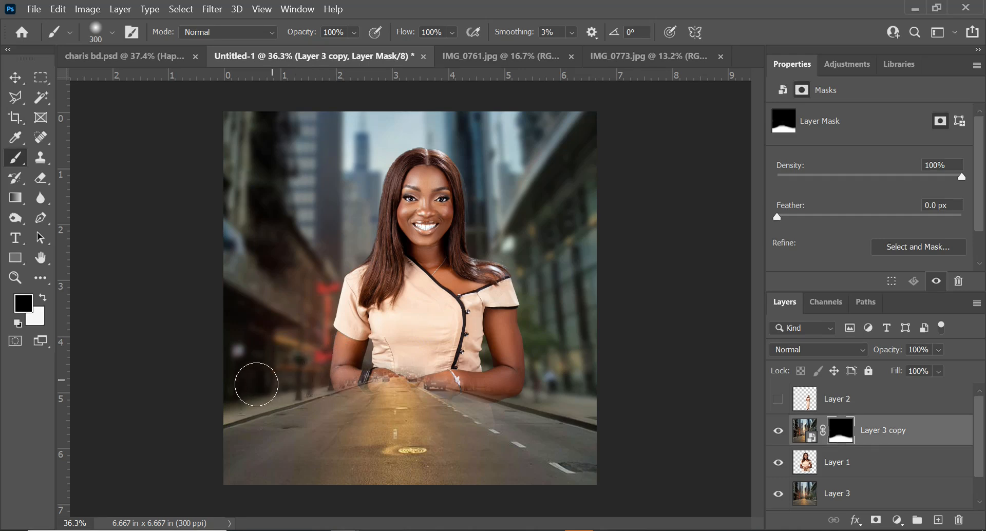
pyautogui.scroll(2, 242, 386)
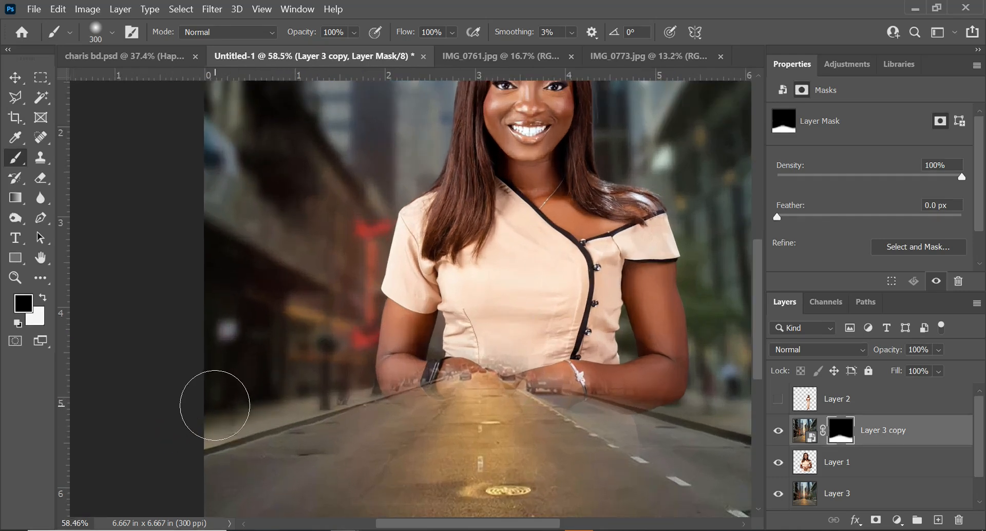
pyautogui.moveTo(187, 400); pyautogui.dragTo(289, 366)
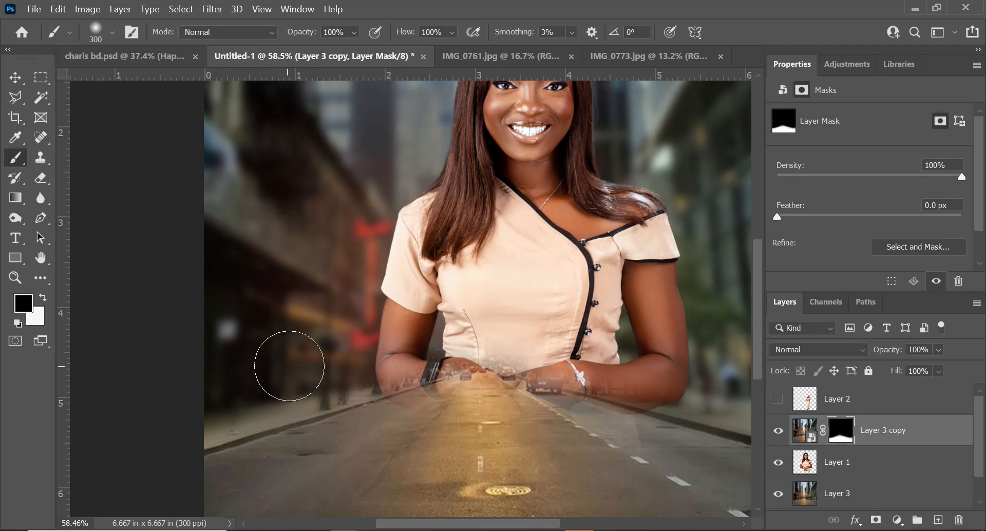
pyautogui.moveTo(374, 354); pyautogui.dragTo(386, 330)
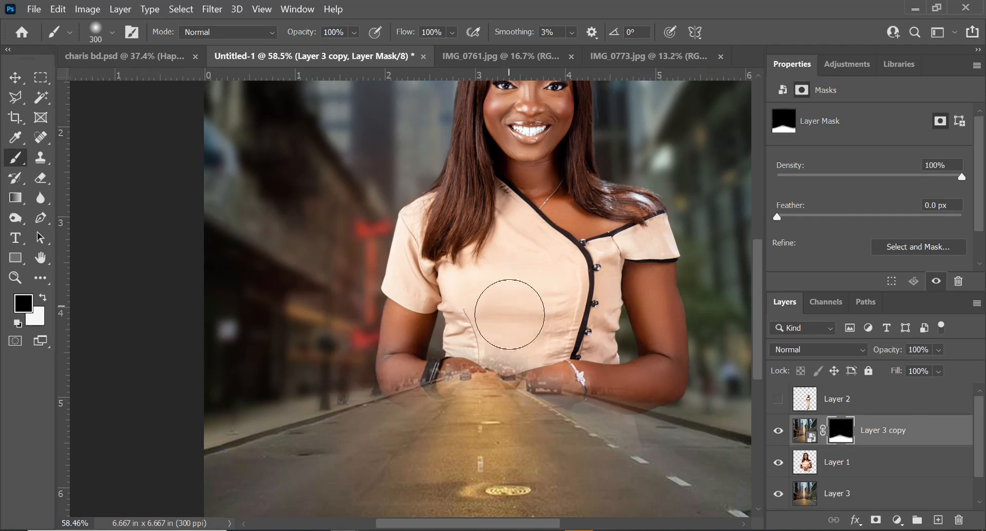
pyautogui.scroll(-3, 484, 326)
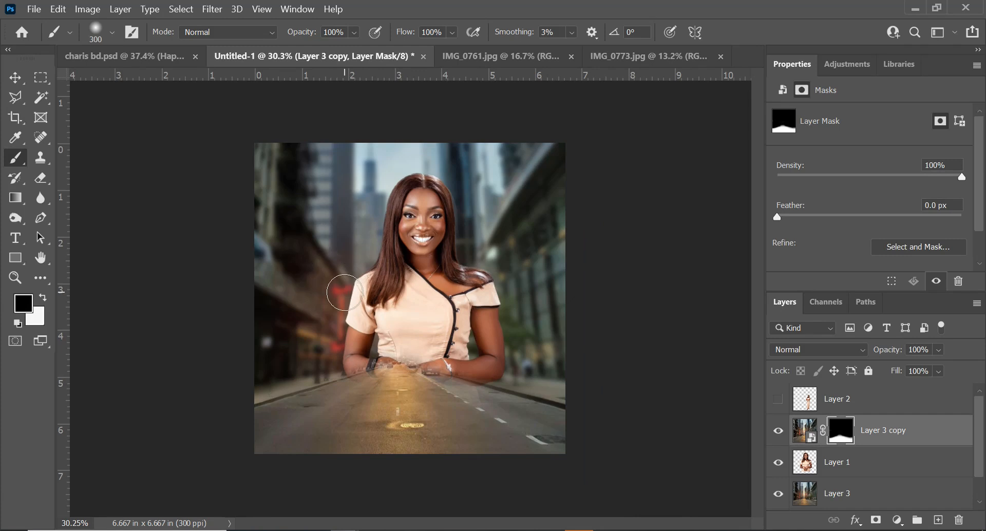
# Lock all properties of Layer 3 copy
pyautogui.press('v')
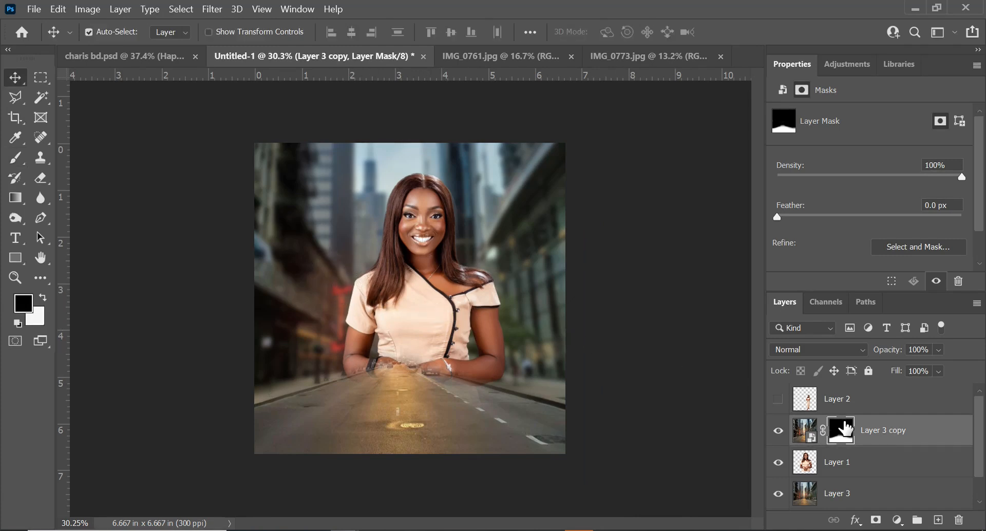
pyautogui.click(898, 435)
pyautogui.click(865, 373)
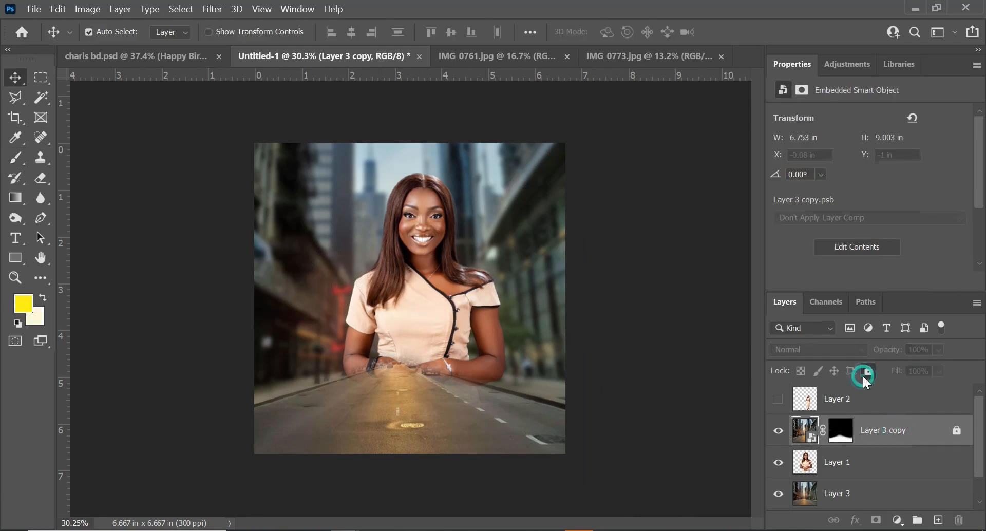
# Scale the large woman on Layer 1 to about 96% and shift her slightly up and left
pyautogui.click(405, 327)
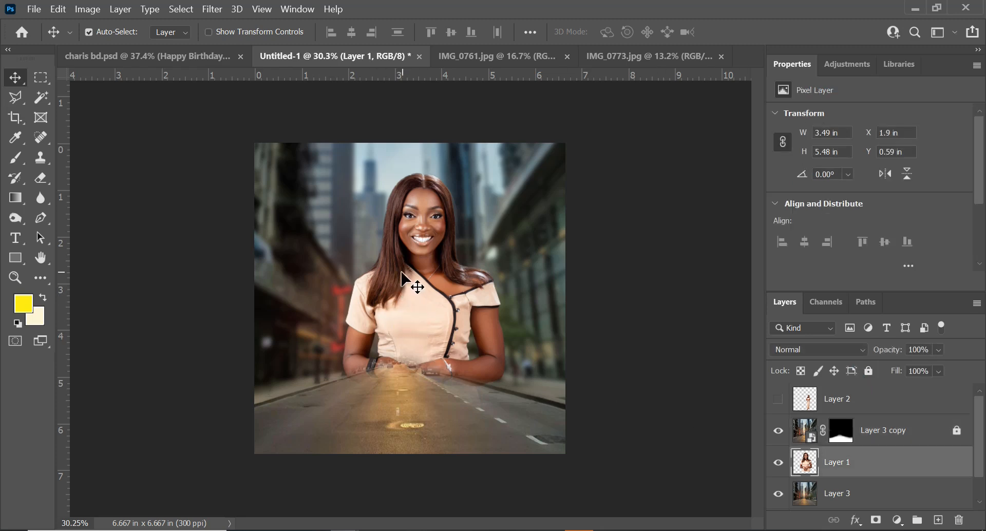
pyautogui.press('ctrl')
pyautogui.hotkey('ctrl', 't')
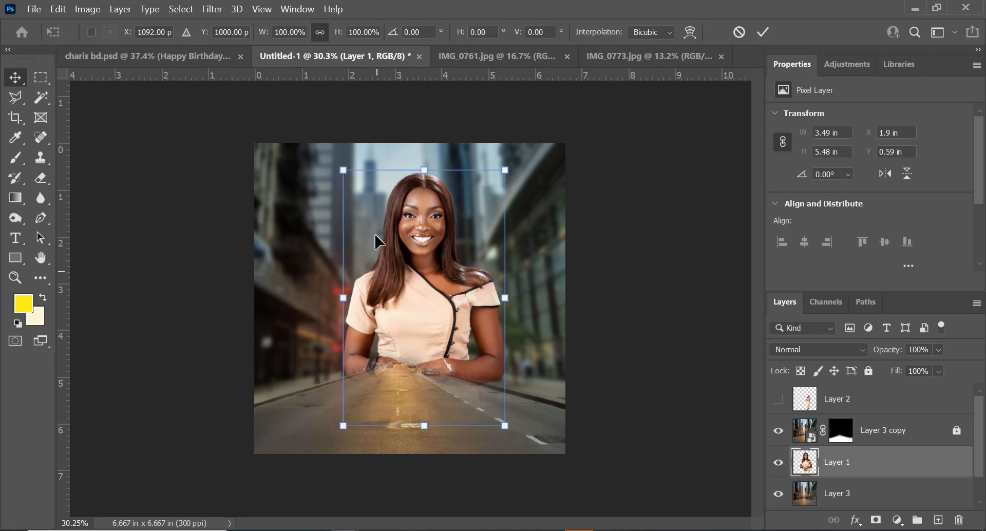
pyautogui.moveTo(340, 171); pyautogui.dragTo(349, 180)
pyautogui.moveTo(425, 307)
pyautogui.mouseDown()
pyautogui.moveTo(421, 278)
pyautogui.moveTo(421, 293)
pyautogui.mouseUp()
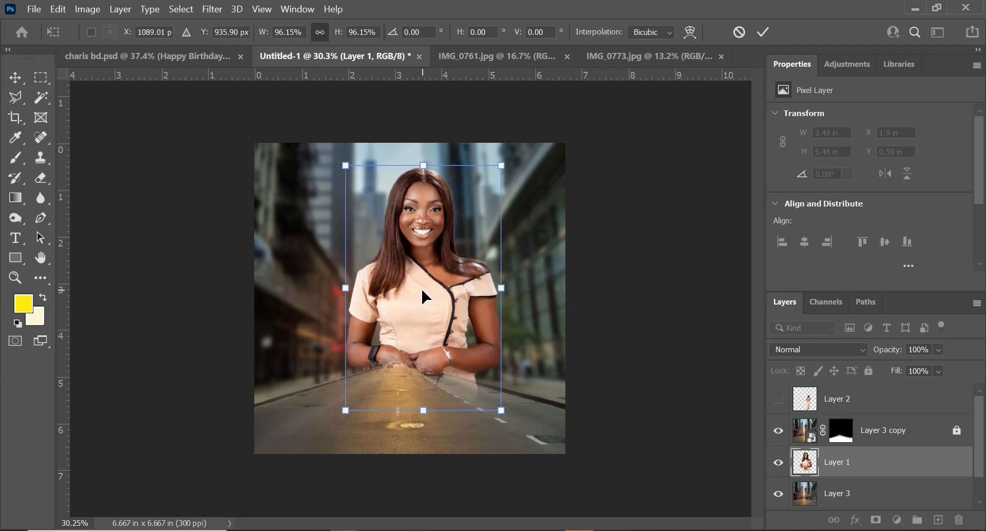
pyautogui.moveTo(424, 296); pyautogui.dragTo(419, 282)
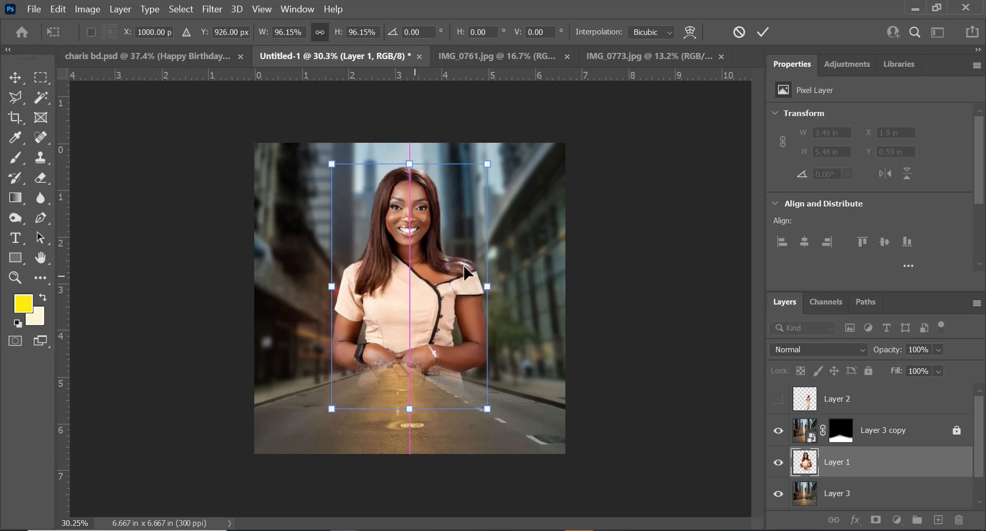
pyautogui.click(760, 32)
# Show Layer 2, nudge the small full-length woman left, and scale her to about 105%
pyautogui.click(778, 399)
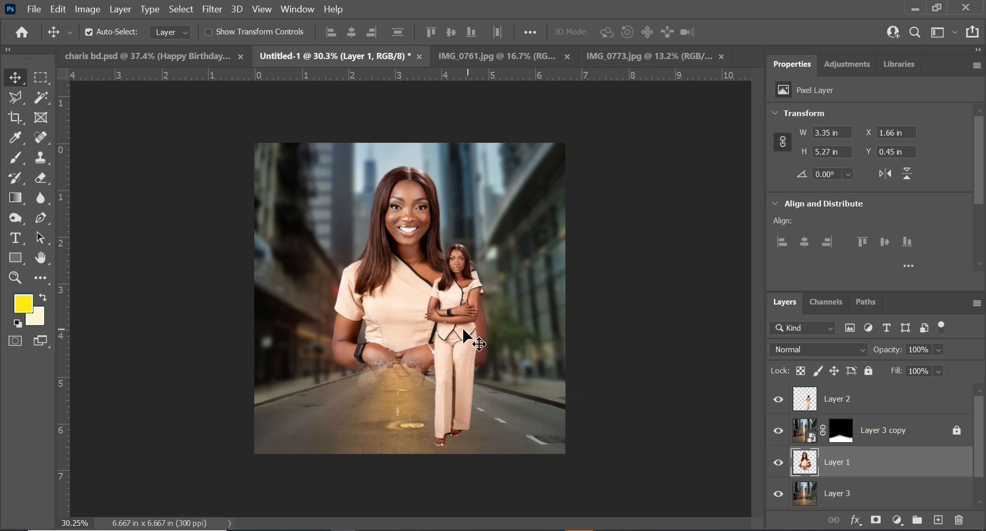
pyautogui.moveTo(459, 363); pyautogui.dragTo(452, 363)
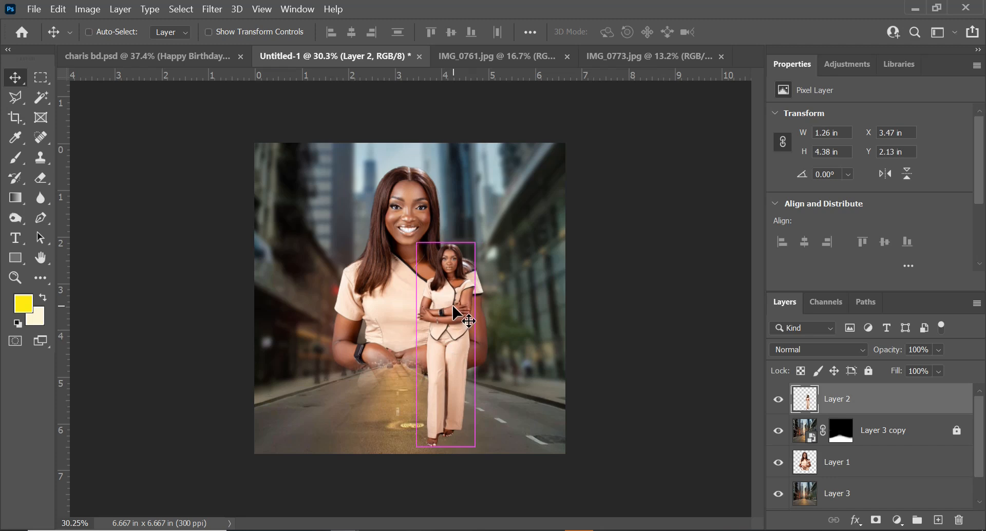
pyautogui.hotkey('ctrl', 't')
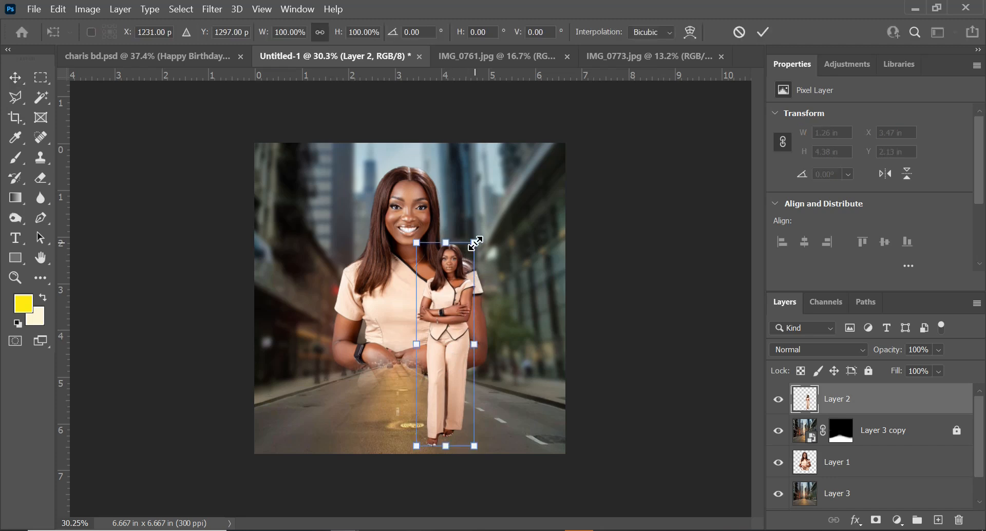
pyautogui.moveTo(474, 242); pyautogui.dragTo(476, 233)
pyautogui.press('Return')
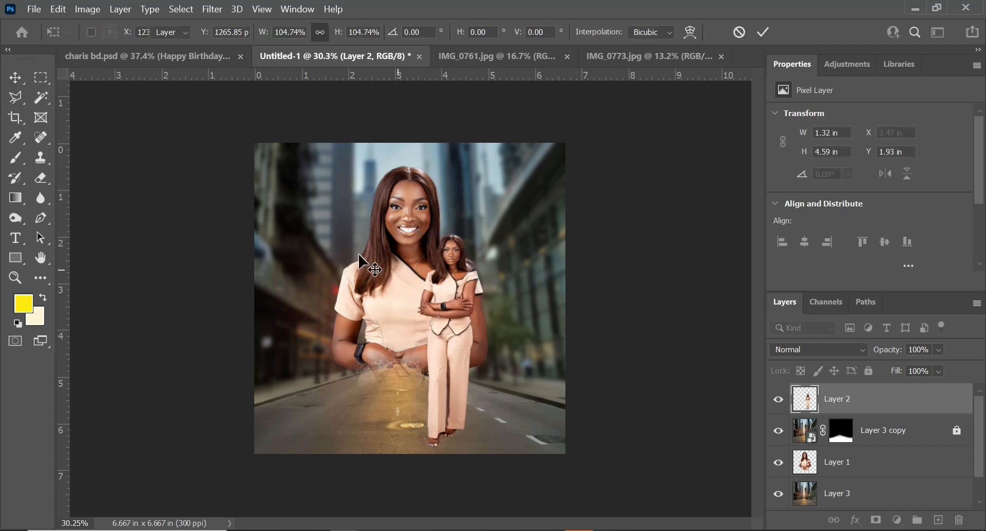
# Nudge the large woman on Layer 1 slightly right and down
pyautogui.click(389, 271)
pyautogui.moveTo(376, 277); pyautogui.dragTo(384, 278)
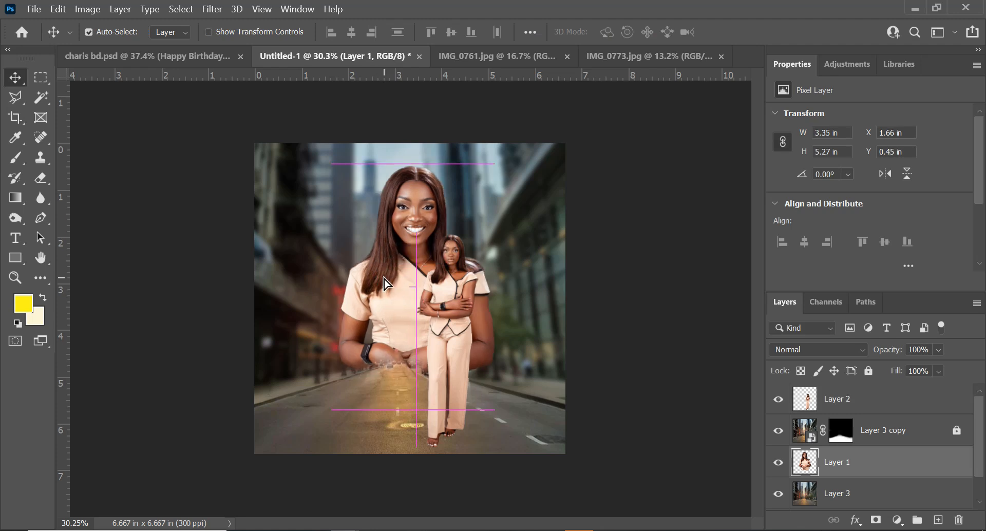
pyautogui.moveTo(393, 275); pyautogui.dragTo(393, 278)
# Scale the small woman on Layer 2 to about 103% and move her slightly left
pyautogui.click(430, 315)
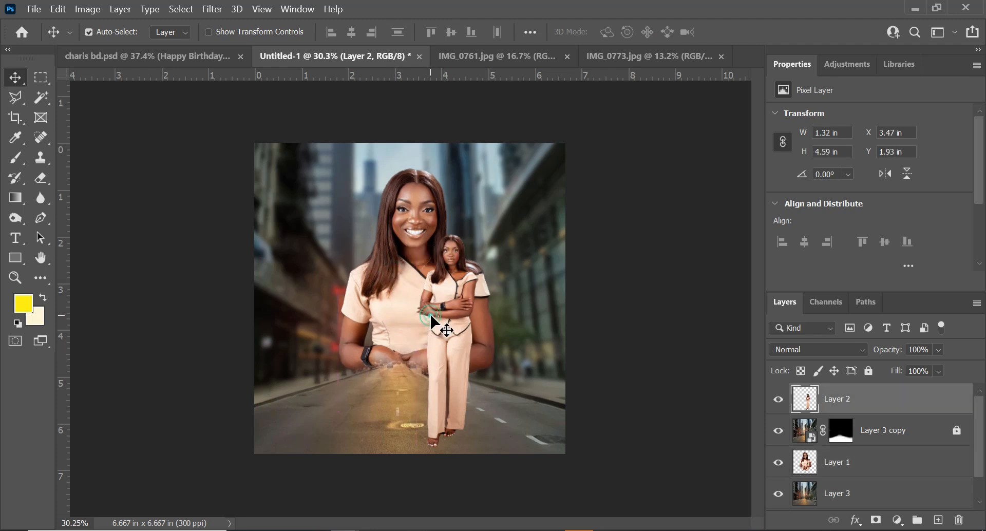
pyautogui.hotkey('ctrl', 't')
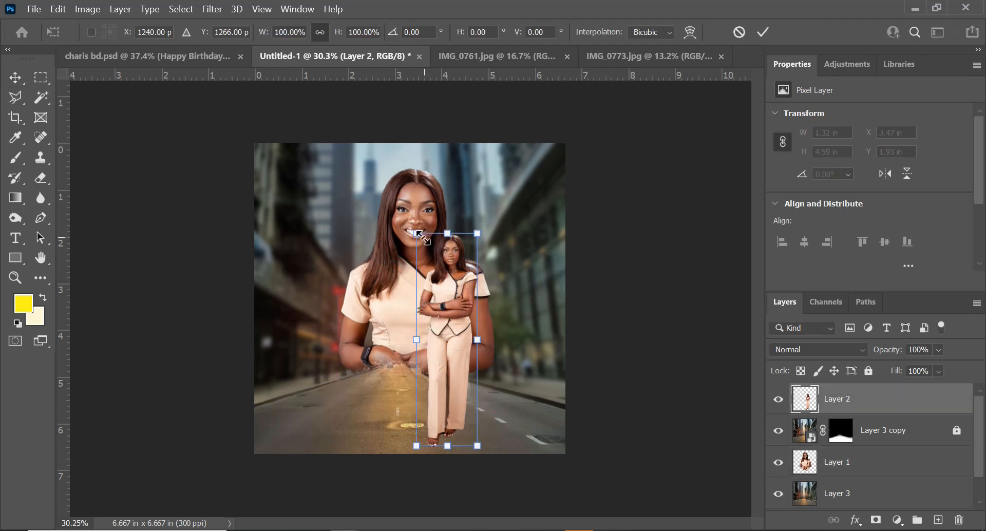
pyautogui.moveTo(417, 235); pyautogui.dragTo(414, 227)
pyautogui.moveTo(442, 304); pyautogui.dragTo(437, 302)
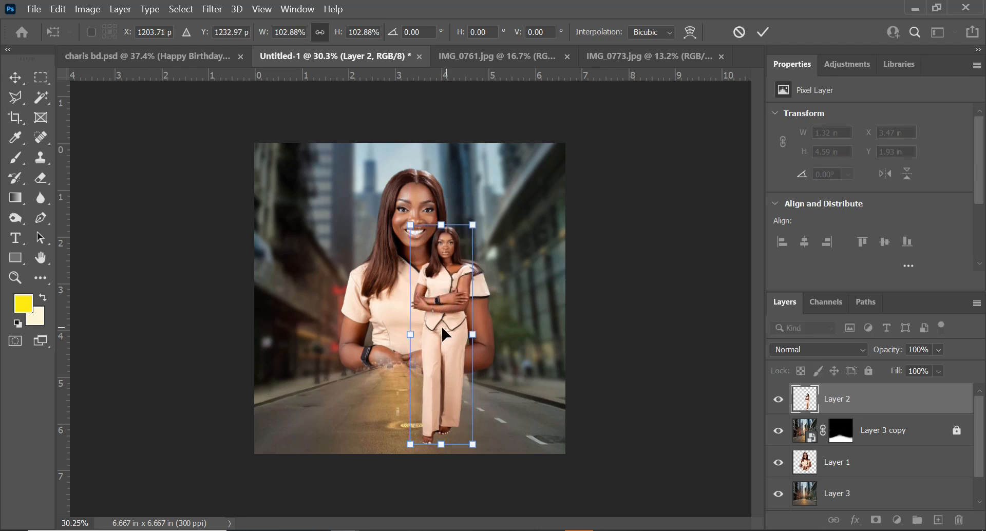
pyautogui.press('Return')
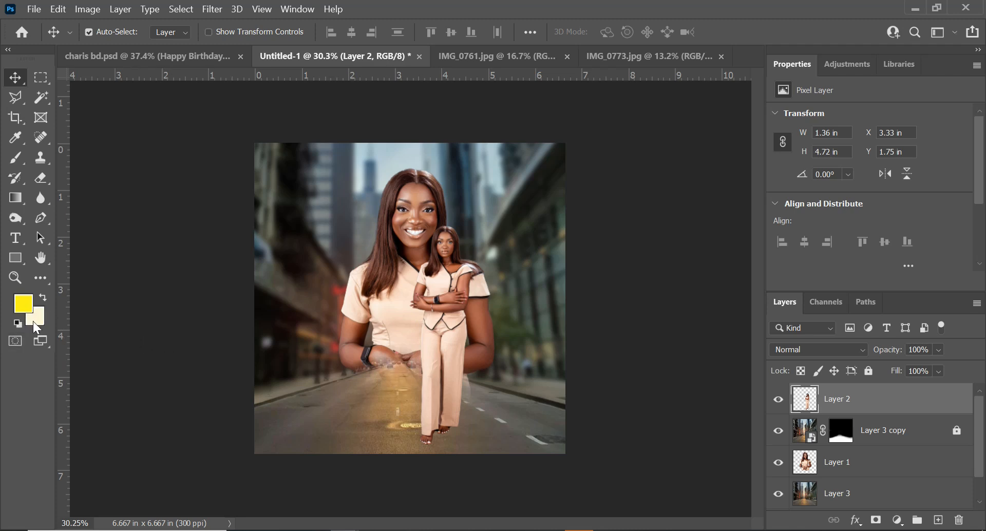
# Hide Layer 2 and Layer 1, and set the foreground colour to orange dd6f17 sampled from the sunlit sky
pyautogui.click(777, 399)
pyautogui.click(775, 462)
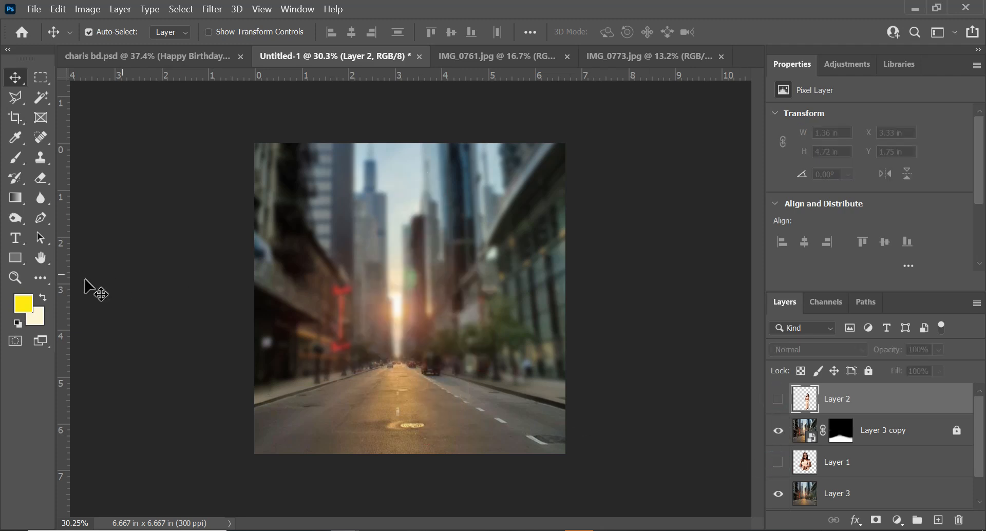
pyautogui.click(26, 304)
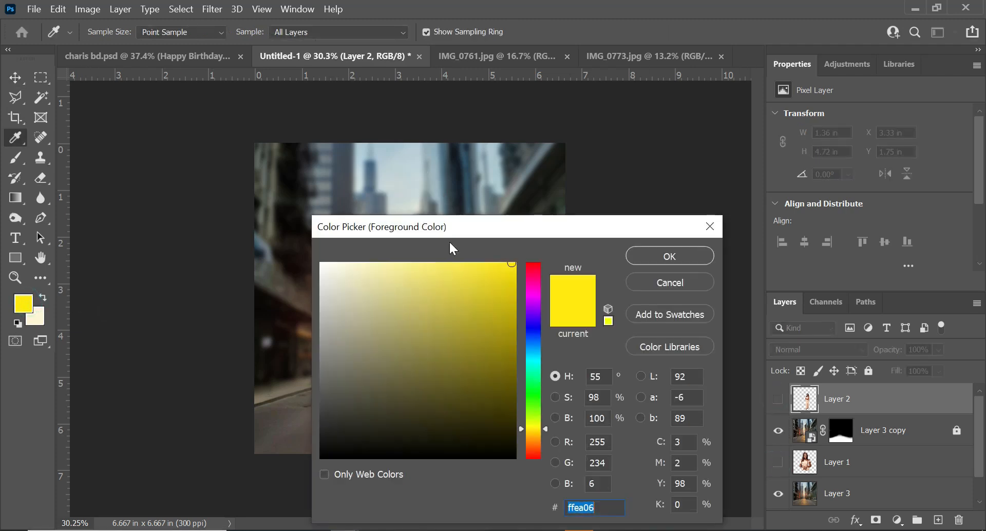
pyautogui.moveTo(476, 230); pyautogui.dragTo(684, 195)
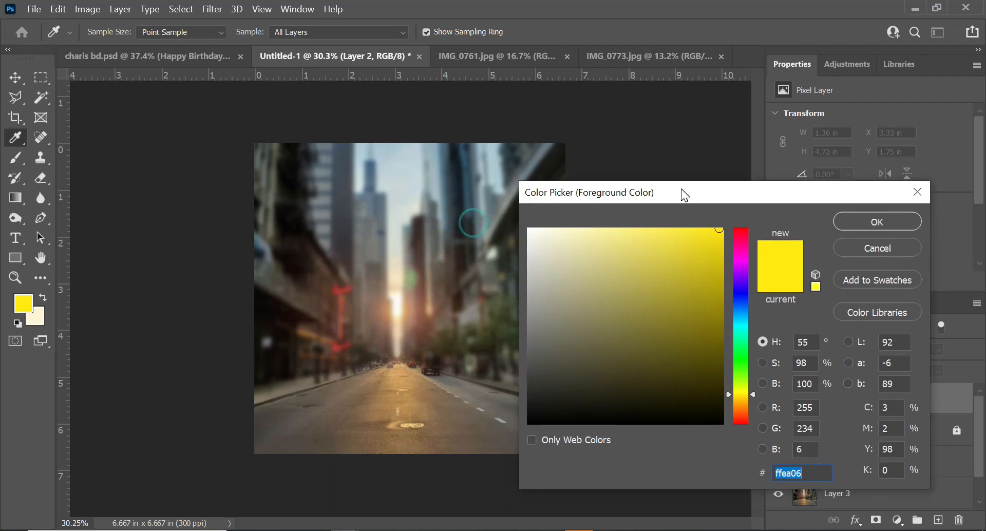
pyautogui.click(399, 313)
pyautogui.click(404, 314)
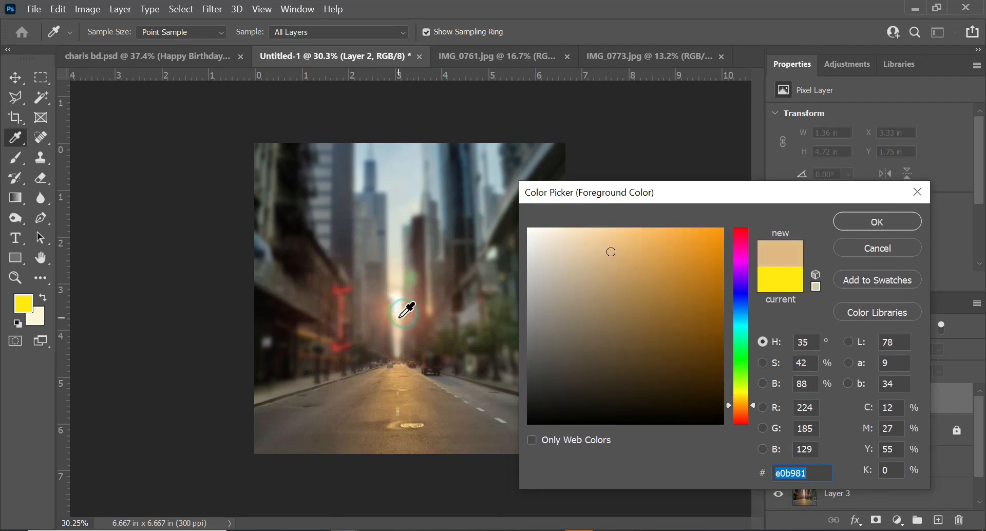
pyautogui.click(390, 312)
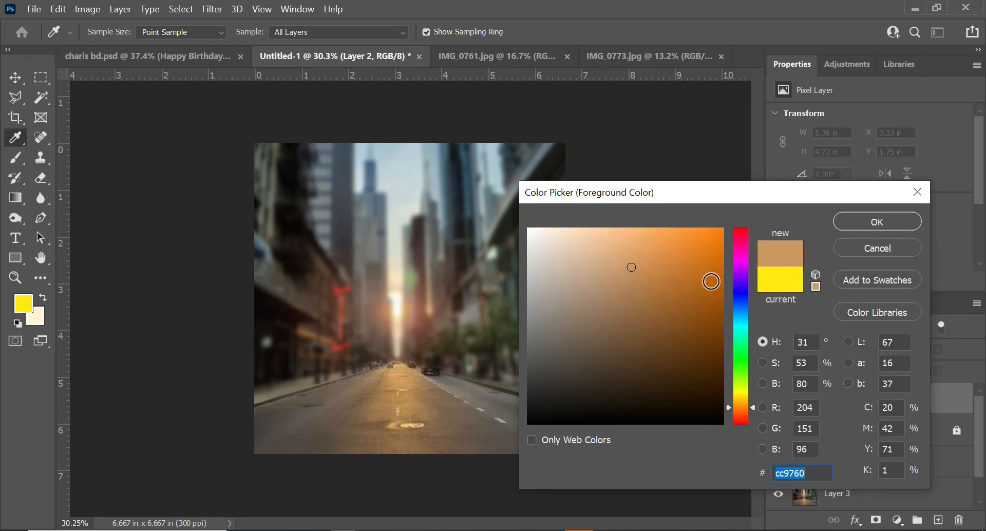
pyautogui.click(706, 258)
pyautogui.click(726, 412)
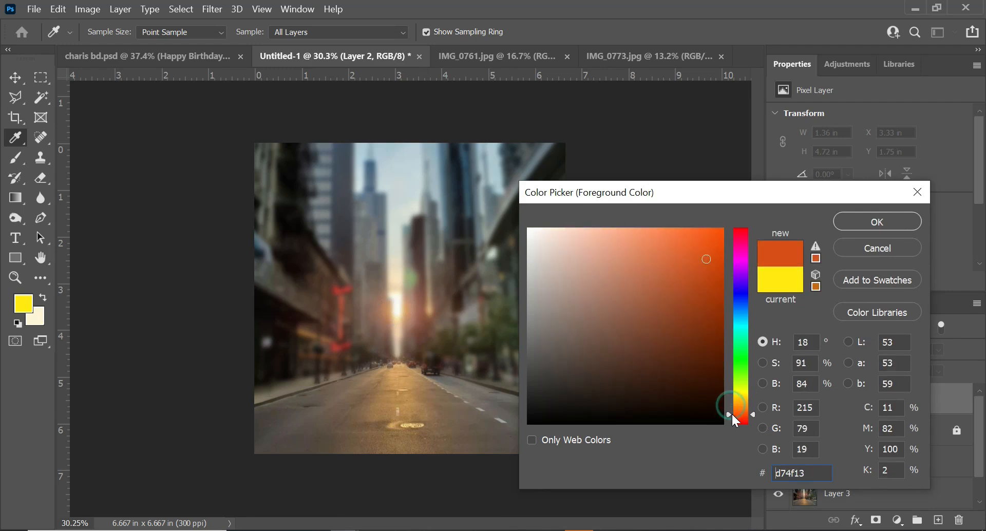
pyautogui.moveTo(709, 257); pyautogui.dragTo(704, 255)
pyautogui.moveTo(729, 412); pyautogui.dragTo(730, 408)
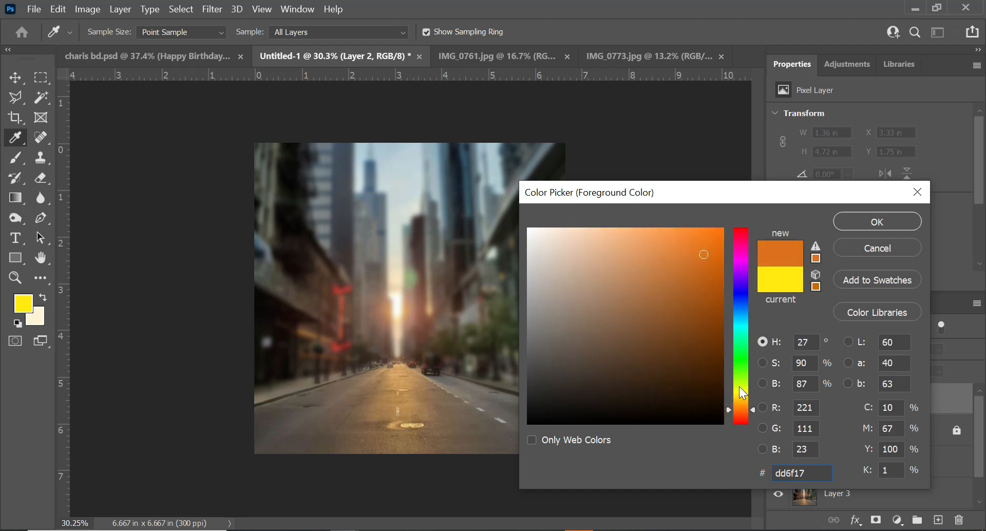
pyautogui.click(848, 224)
# Add a new empty layer, Layer 4, above Layer 2
pyautogui.press('v')
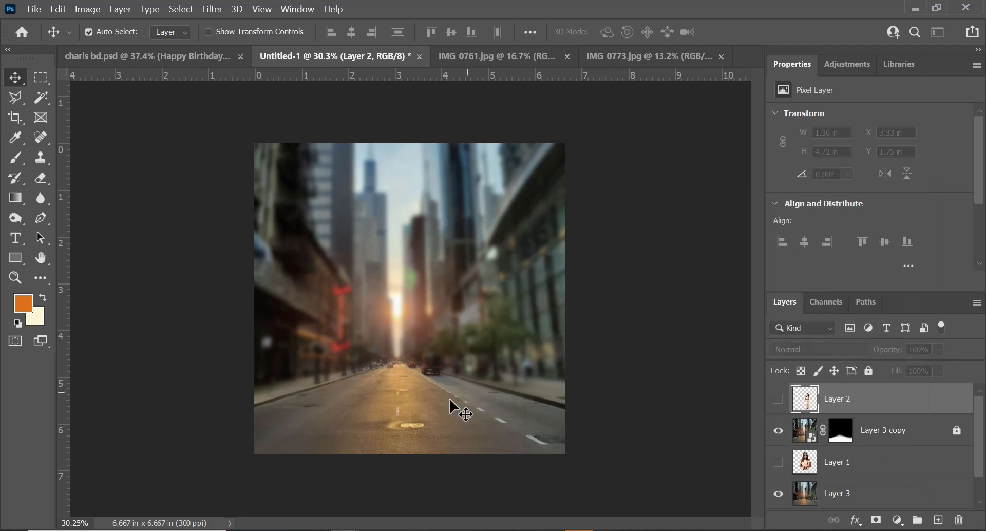
pyautogui.hotkey('ctrl', 'shift', 'n')
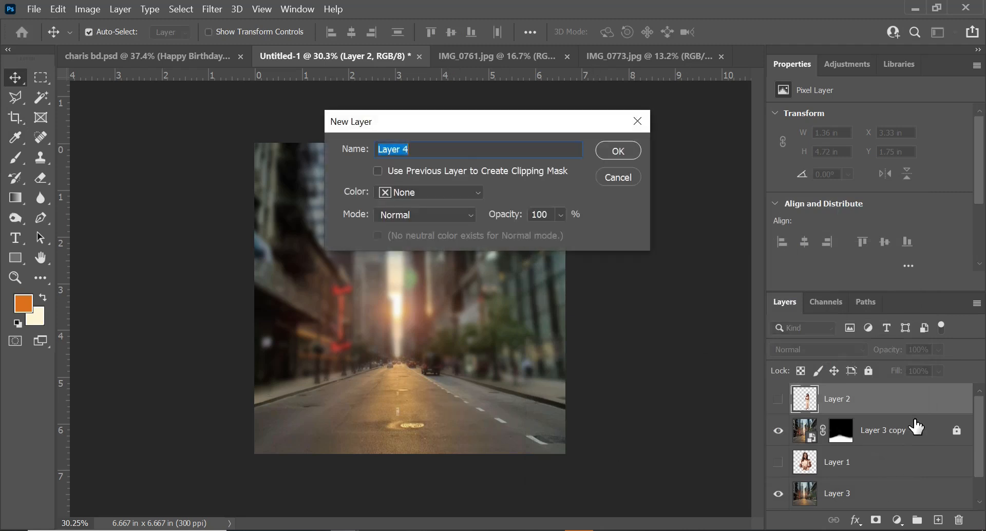
pyautogui.press('Return')
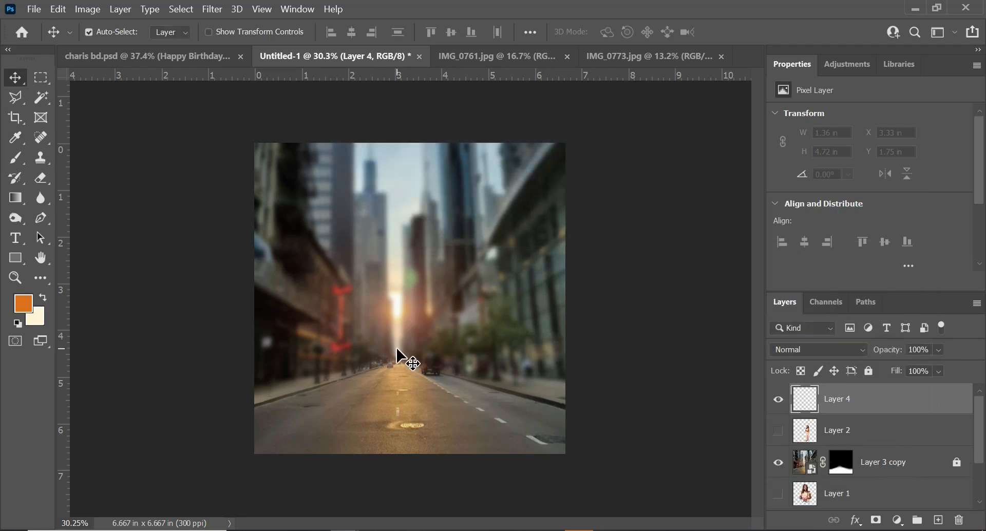
# Try a large 1500 px orange brush dab on Layer 4 and undo it
pyautogui.press('b')
pyautogui.press(']')
pyautogui.press(']')
pyautogui.press(']')
pyautogui.press(']')
pyautogui.press(']')
pyautogui.press(']')
pyautogui.press(']')
pyautogui.press(']')
pyautogui.press(']')
pyautogui.press(']')
pyautogui.press(']')
pyautogui.press(']')
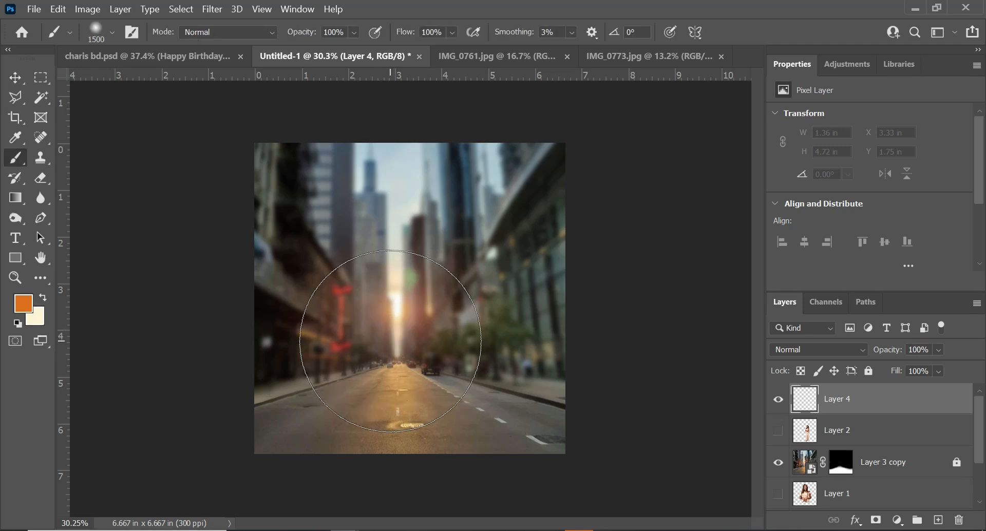
pyautogui.click(386, 341)
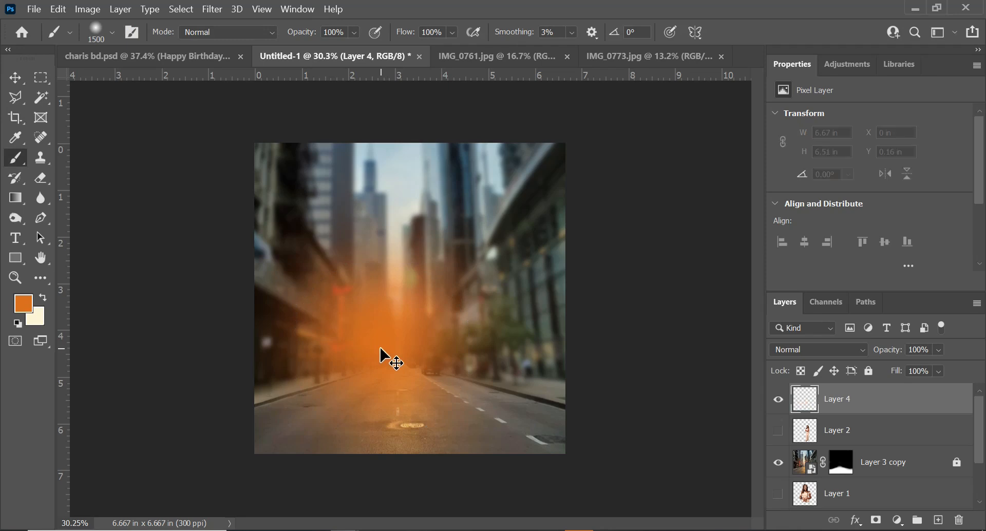
pyautogui.hotkey('ctrl', 'z')
# Set the foreground colour to a brighter orange f7a016 and paint a large glow over the street on Layer 4
pyautogui.click(22, 304)
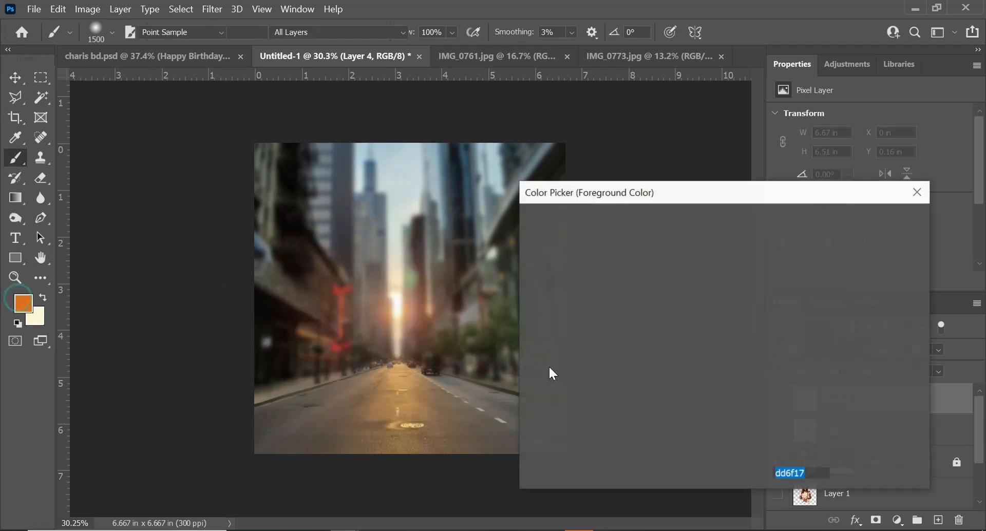
pyautogui.moveTo(734, 408); pyautogui.dragTo(734, 404)
pyautogui.moveTo(704, 254); pyautogui.dragTo(707, 234)
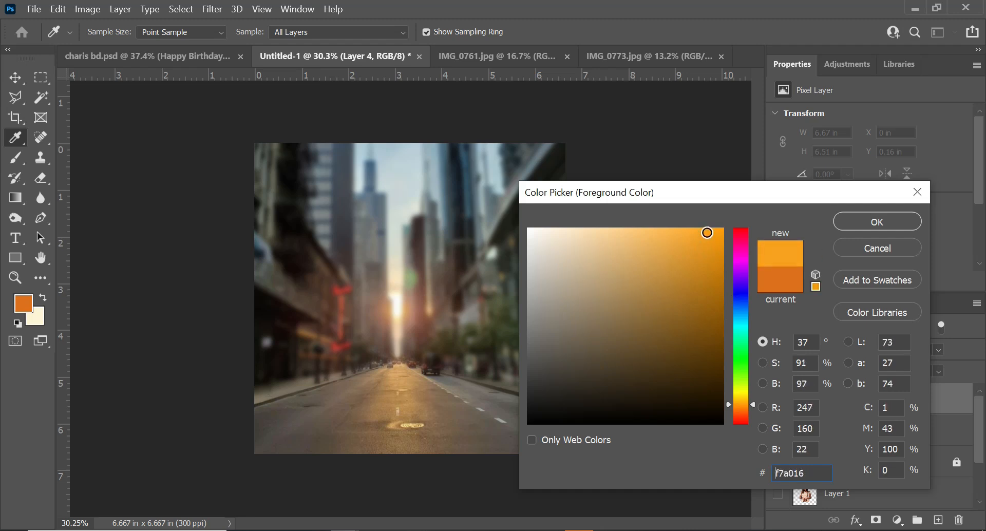
pyautogui.click(877, 222)
pyautogui.click(368, 342)
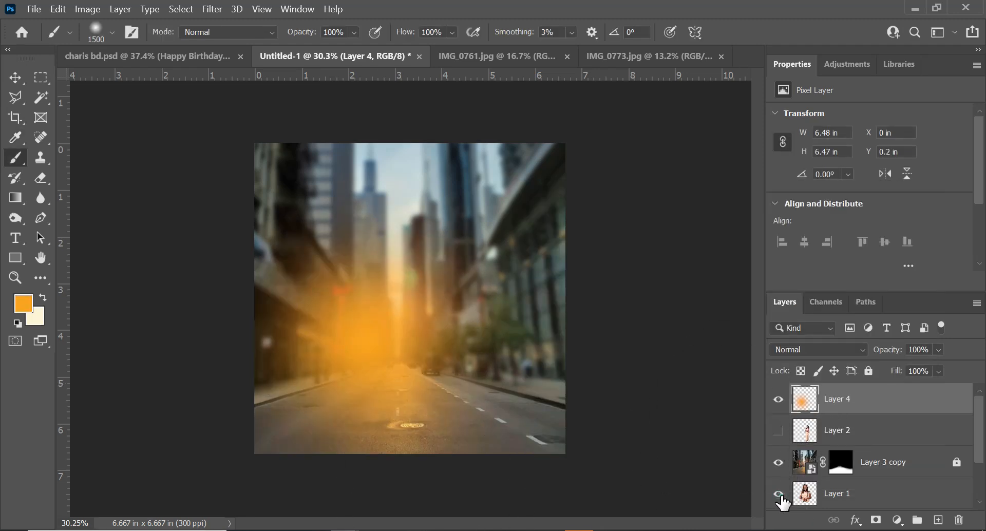
# Show Layer 2 again and set Layer 4's blend mode to Screen
pyautogui.click(779, 430)
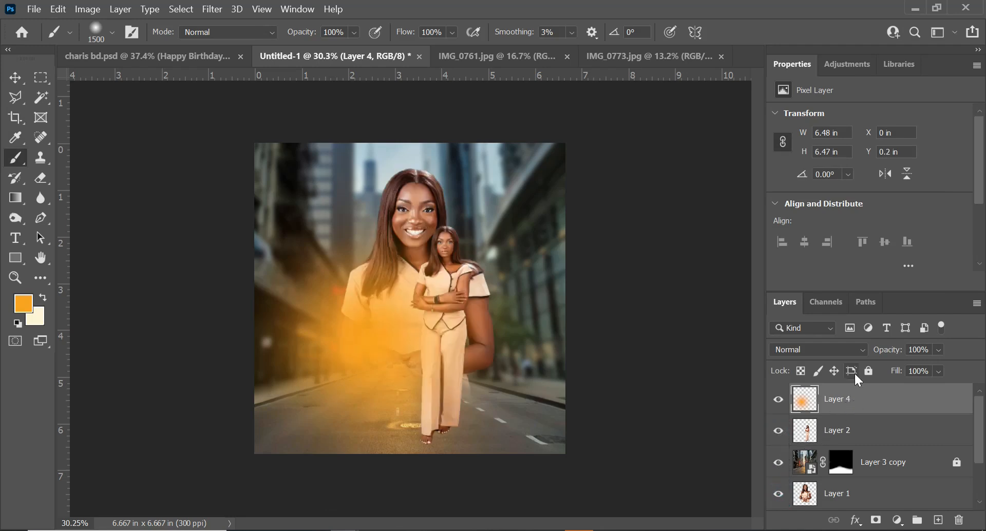
pyautogui.click(867, 352)
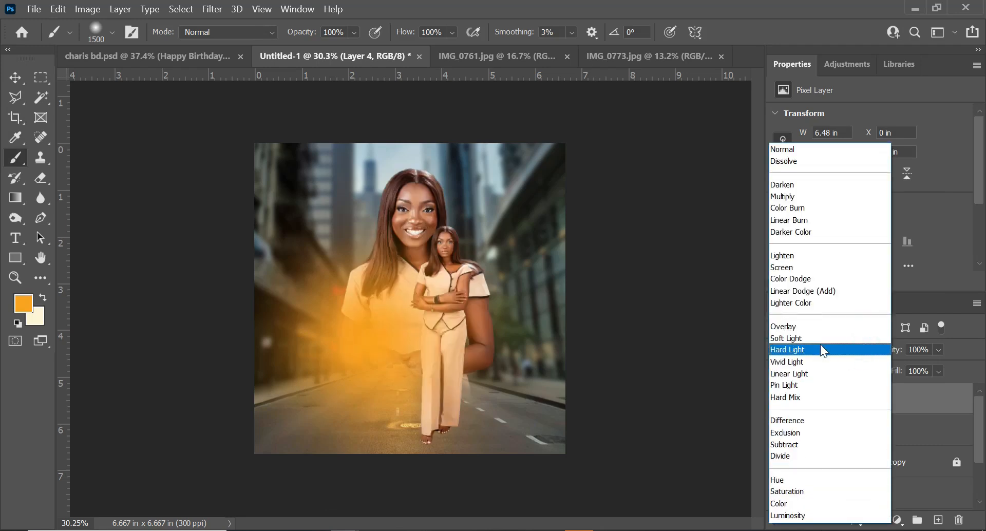
pyautogui.click(791, 270)
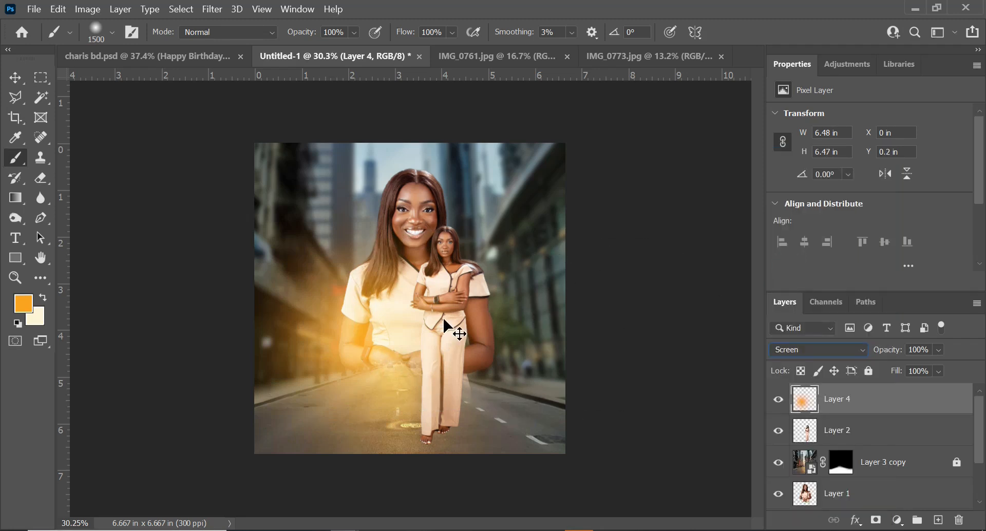
# Scale the orange glow on Layer 4 down to about 73.57% and apply the transform
pyautogui.hotkey('ctrl', 't')
pyautogui.moveTo(564, 143); pyautogui.dragTo(534, 175)
pyautogui.moveTo(254, 176); pyautogui.dragTo(286, 207)
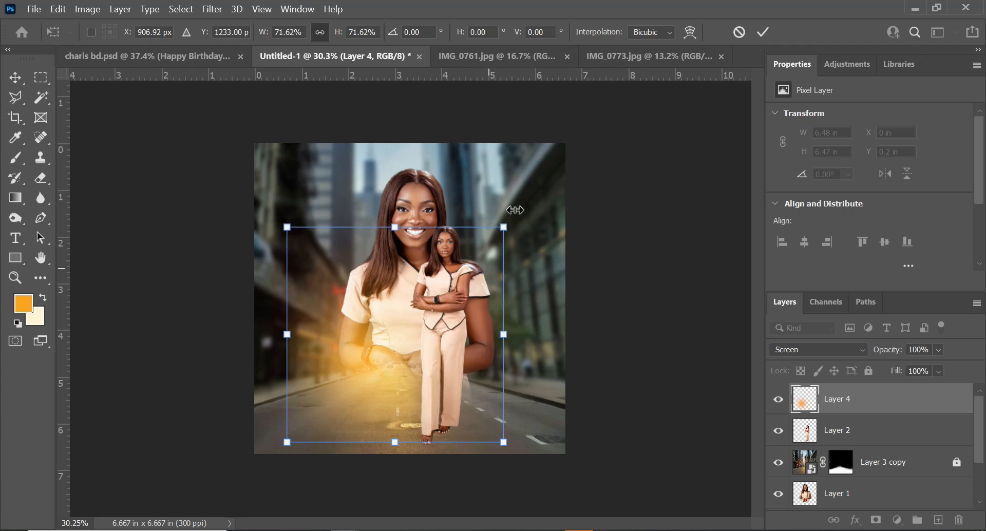
pyautogui.moveTo(505, 226); pyautogui.dragTo(509, 222)
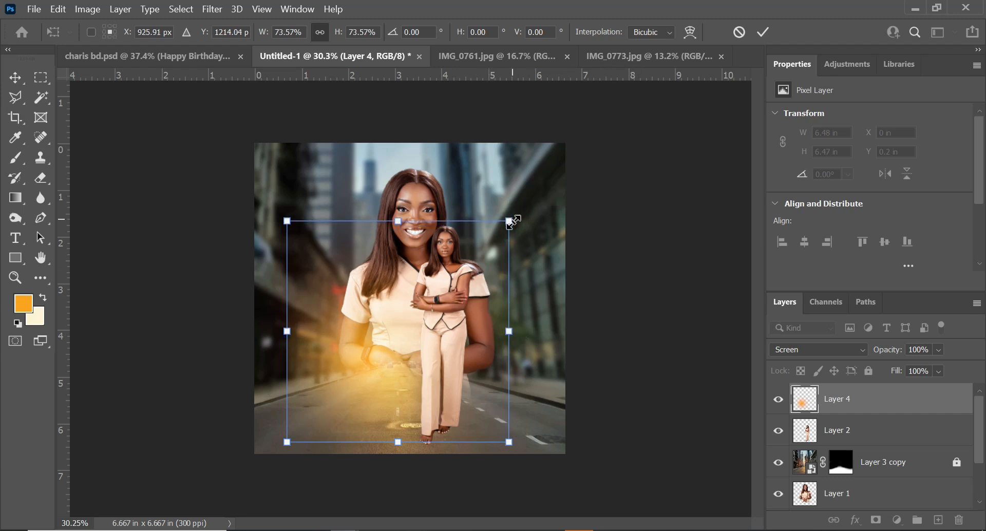
pyautogui.press('Return')
# Add a layer mask to Layer 4
pyautogui.press('b')
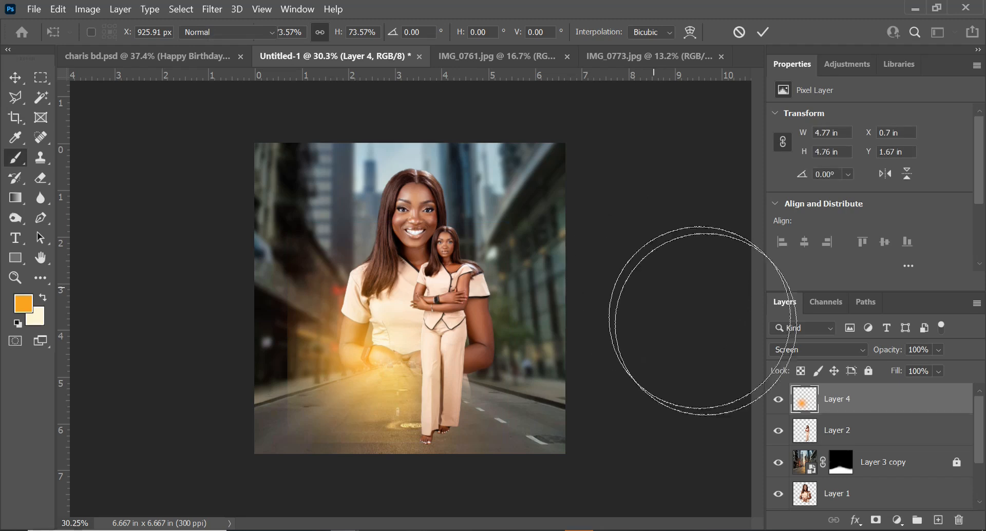
pyautogui.click(897, 520)
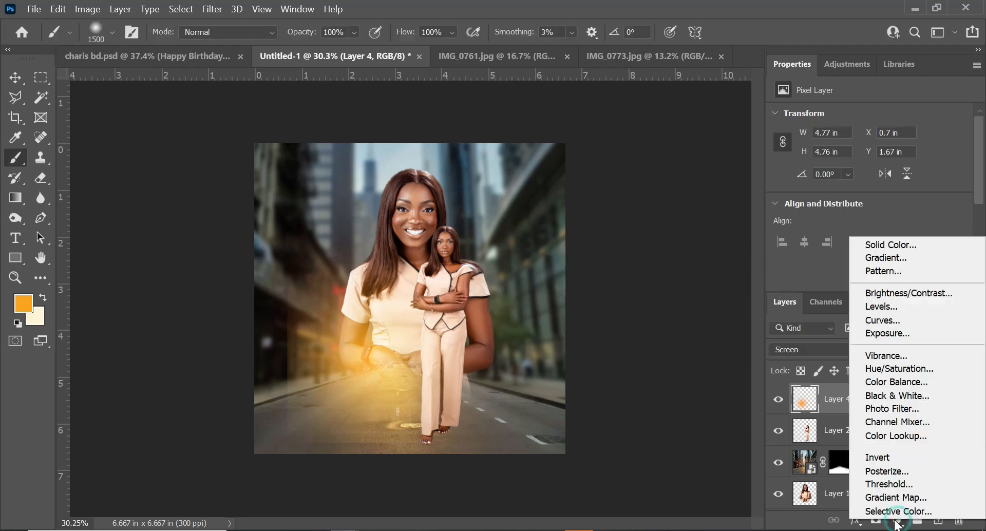
pyautogui.click(828, 399)
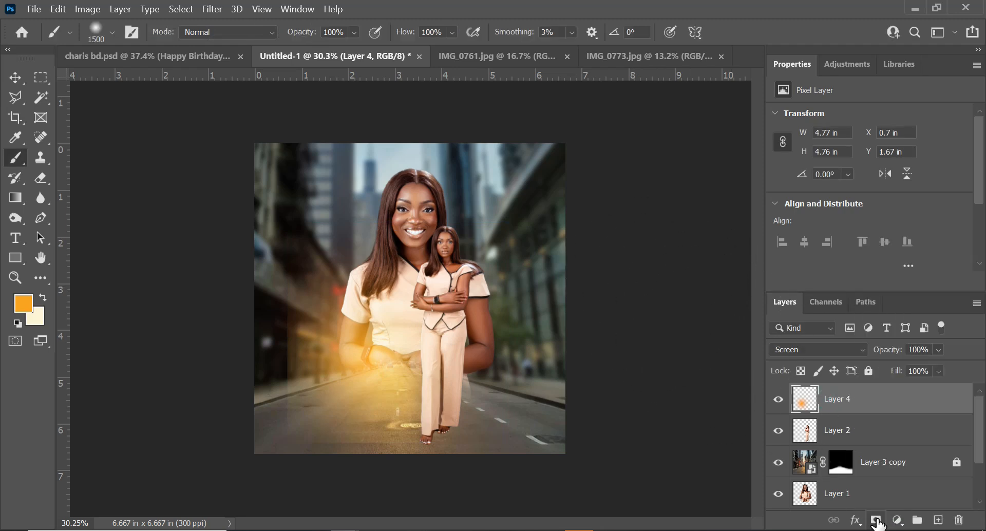
pyautogui.click(876, 520)
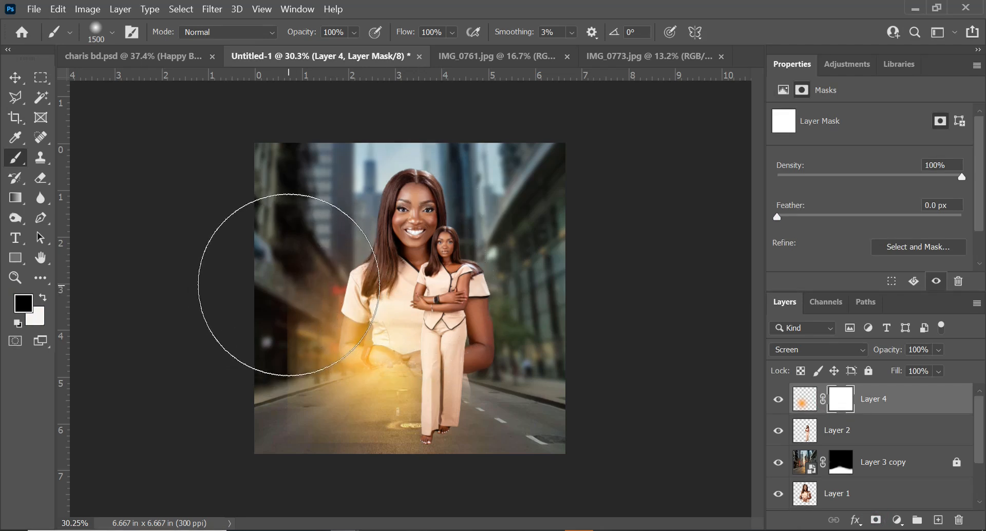
# Lower the brush opacity and flow to about 50% and paint black on Layer 4's mask to fade the glow's left side
pyautogui.click(355, 32)
pyautogui.moveTo(355, 54); pyautogui.dragTo(331, 61)
pyautogui.click(452, 32)
pyautogui.moveTo(481, 50); pyautogui.dragTo(445, 50)
pyautogui.moveTo(259, 311)
pyautogui.mouseDown()
pyautogui.moveTo(242, 436)
pyautogui.moveTo(250, 368)
pyautogui.mouseUp()
pyautogui.press('[')
pyautogui.press('[')
pyautogui.press('[')
pyautogui.press('[')
pyautogui.press('[')
pyautogui.press('[')
pyautogui.press('[')
pyautogui.moveTo(282, 275)
pyautogui.mouseDown()
pyautogui.moveTo(309, 440)
pyautogui.moveTo(291, 373)
pyautogui.mouseUp()
pyautogui.moveTo(279, 286)
pyautogui.mouseDown()
pyautogui.moveTo(249, 393)
pyautogui.moveTo(282, 313)
pyautogui.mouseUp()
# Paint more black mask strokes at 52% opacity to fade the glow near the lower left and lower right edges
pyautogui.click(354, 32)
pyautogui.moveTo(359, 50); pyautogui.dragTo(384, 49)
pyautogui.moveTo(262, 317); pyautogui.dragTo(275, 402)
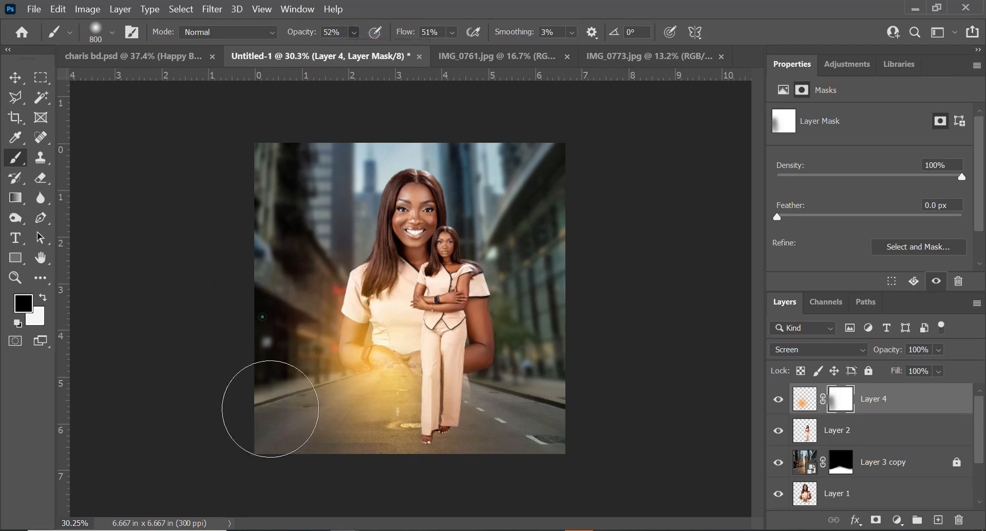
pyautogui.moveTo(280, 304)
pyautogui.mouseDown()
pyautogui.moveTo(283, 460)
pyautogui.moveTo(280, 368)
pyautogui.moveTo(245, 260)
pyautogui.moveTo(270, 164)
pyautogui.moveTo(242, 337)
pyautogui.moveTo(229, 250)
pyautogui.mouseUp()
pyautogui.click(293, 249)
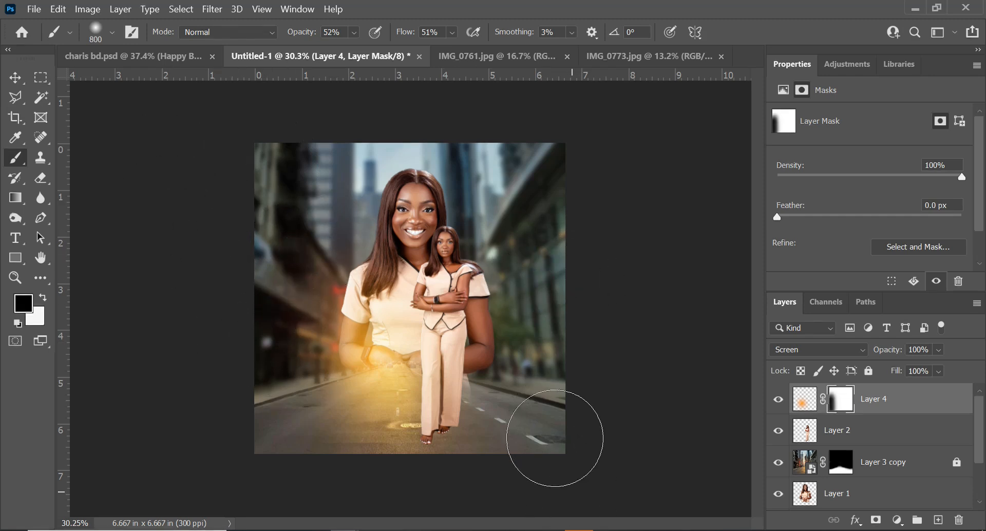
pyautogui.moveTo(532, 261)
pyautogui.mouseDown()
pyautogui.moveTo(590, 406)
pyautogui.moveTo(585, 344)
pyautogui.moveTo(540, 213)
pyautogui.mouseUp()
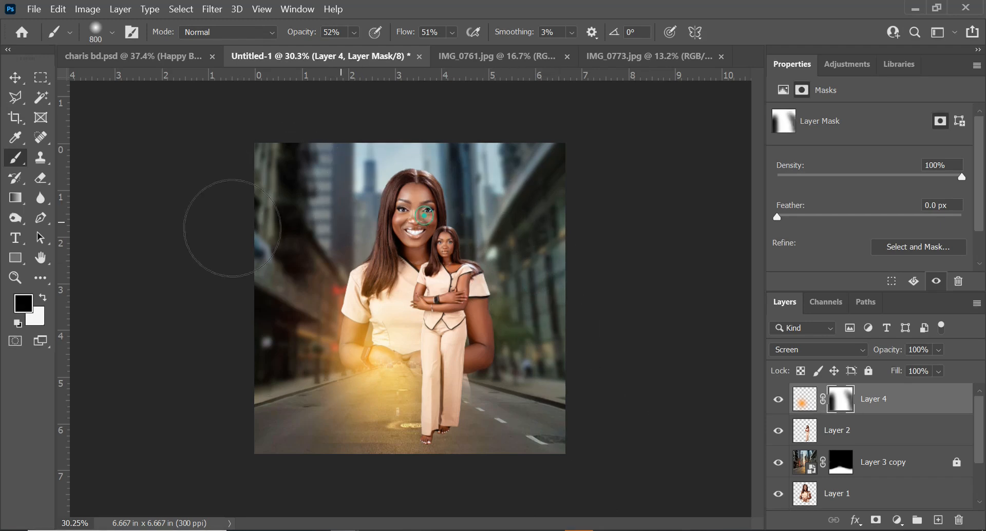
pyautogui.click(15, 78)
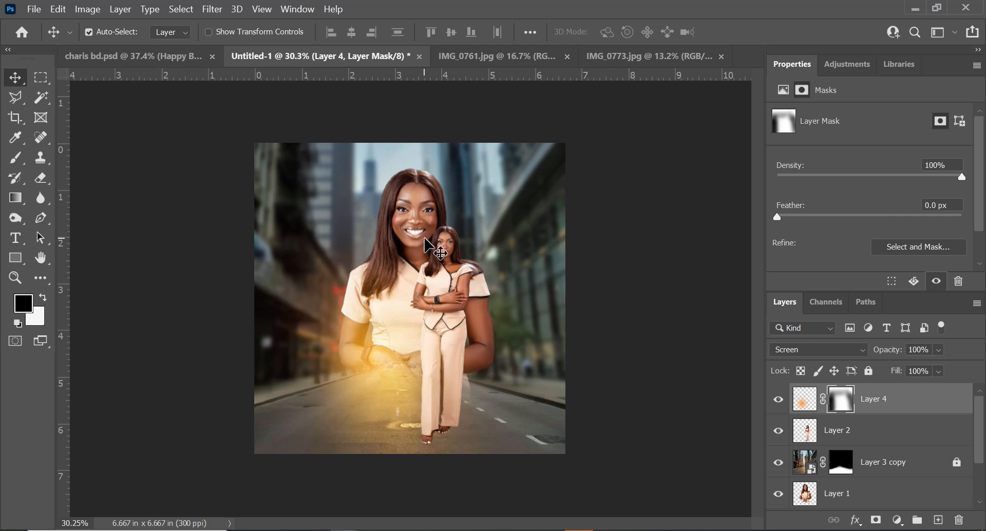
pyautogui.click(212, 9)
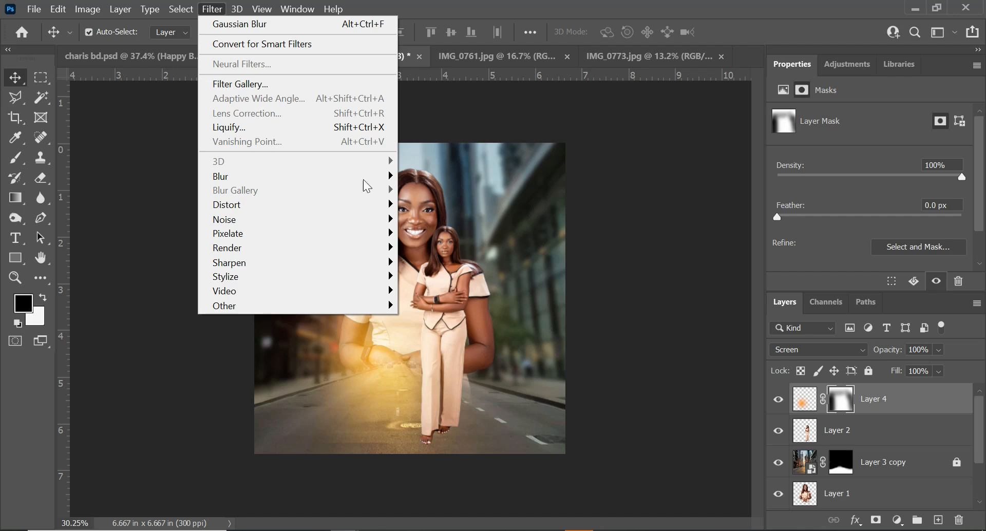
pyautogui.click(475, 310)
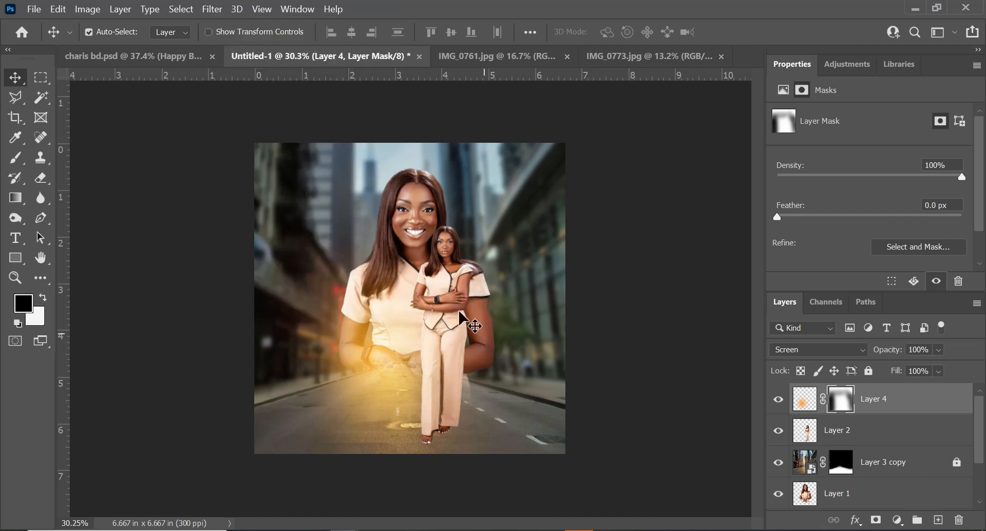
pyautogui.scroll(2, 416, 212)
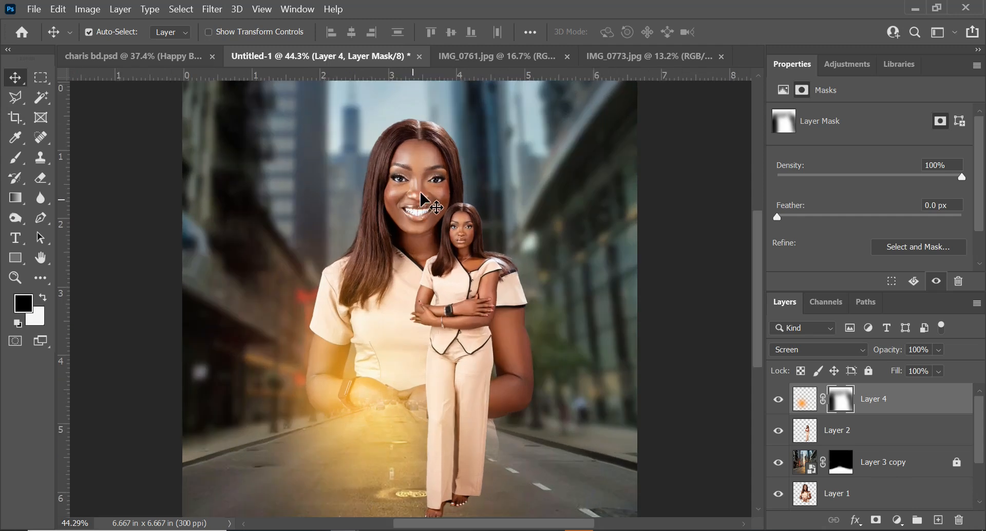
pyautogui.scroll(-2, 444, 211)
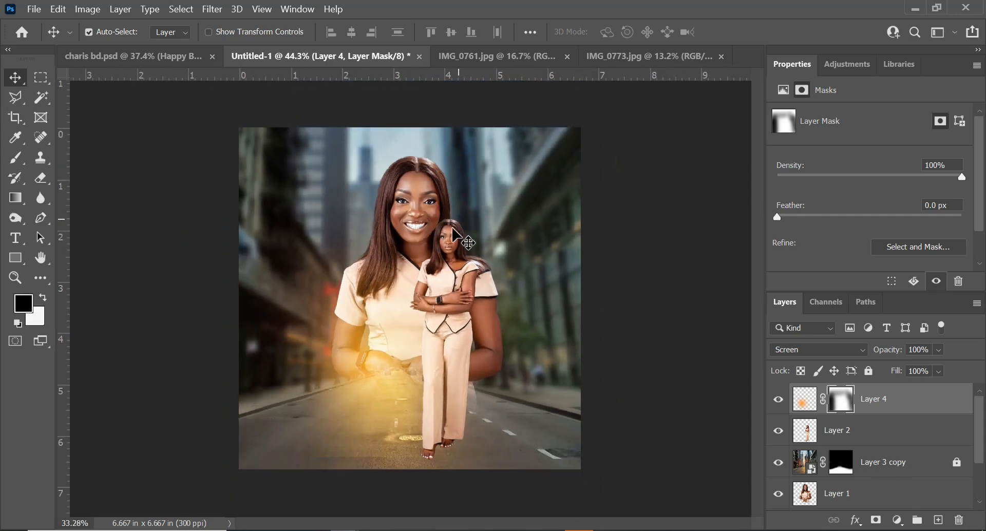
# Add a Vibrance adjustment clipped to Layer 2 with Vibrance +58 and Saturation -12
pyautogui.click(894, 441)
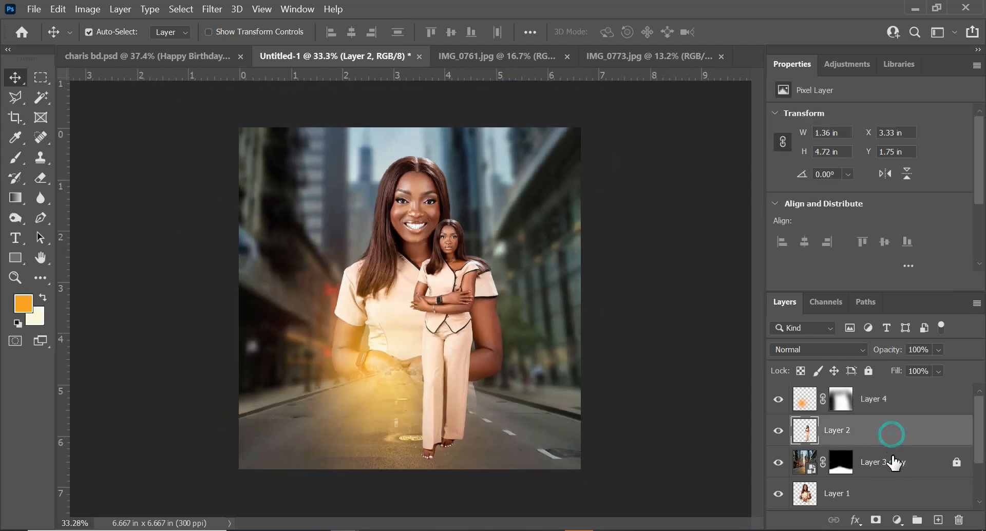
pyautogui.click(897, 520)
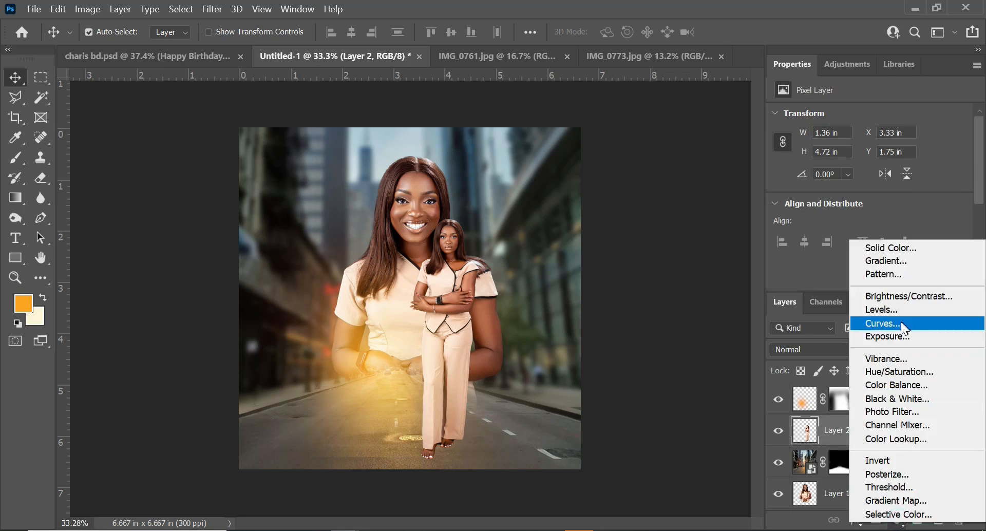
pyautogui.click(894, 358)
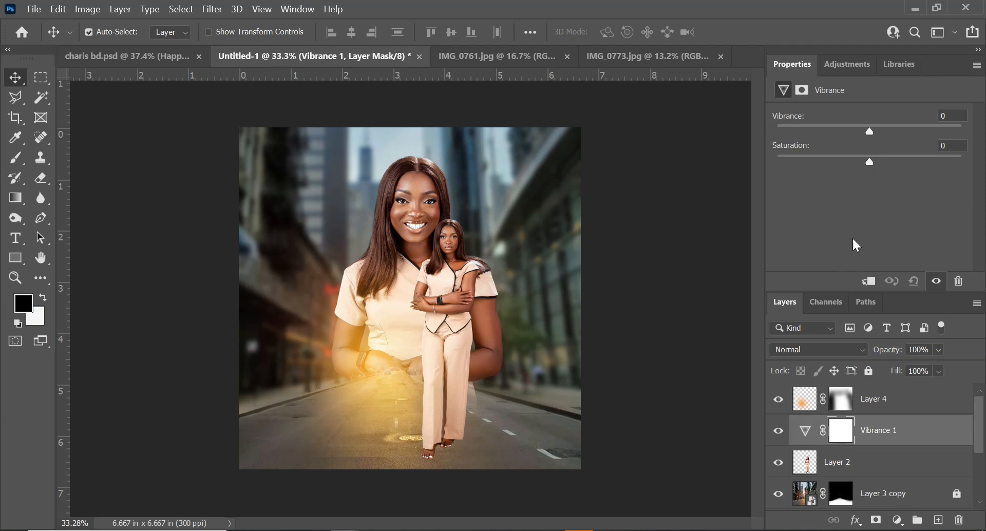
pyautogui.click(868, 282)
pyautogui.moveTo(870, 132); pyautogui.dragTo(913, 134)
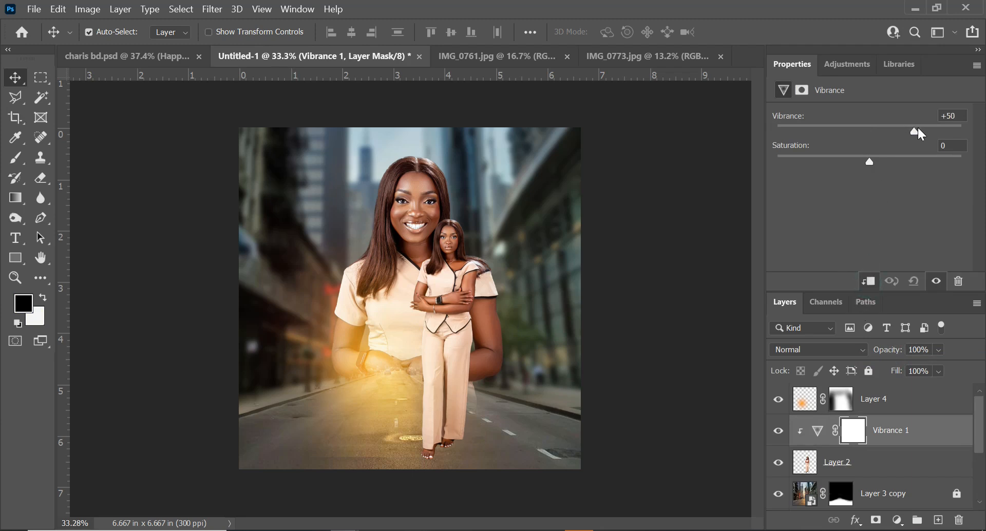
pyautogui.moveTo(872, 164); pyautogui.dragTo(864, 170)
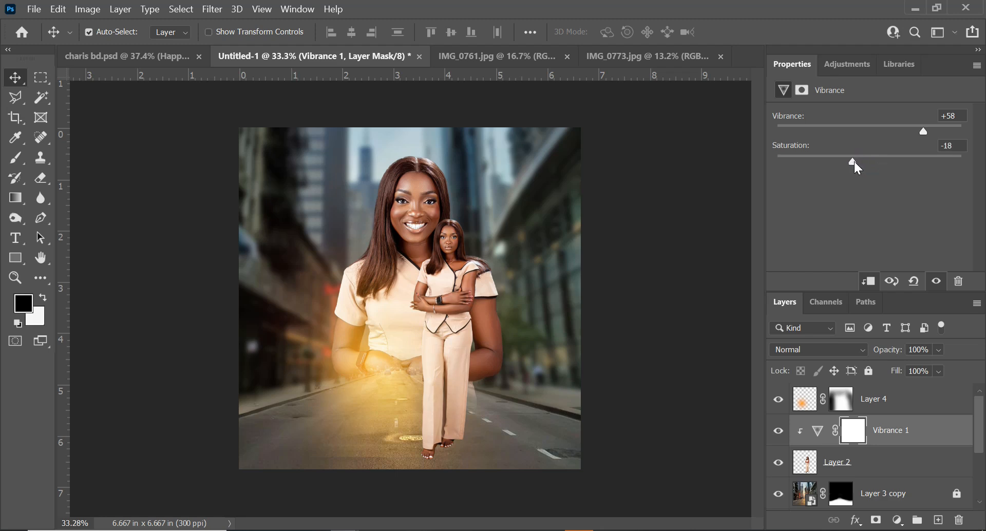
pyautogui.moveTo(859, 167); pyautogui.dragTo(863, 167)
pyautogui.hotkey('ctrl', '-')
pyautogui.hotkey('ctrl', '-')
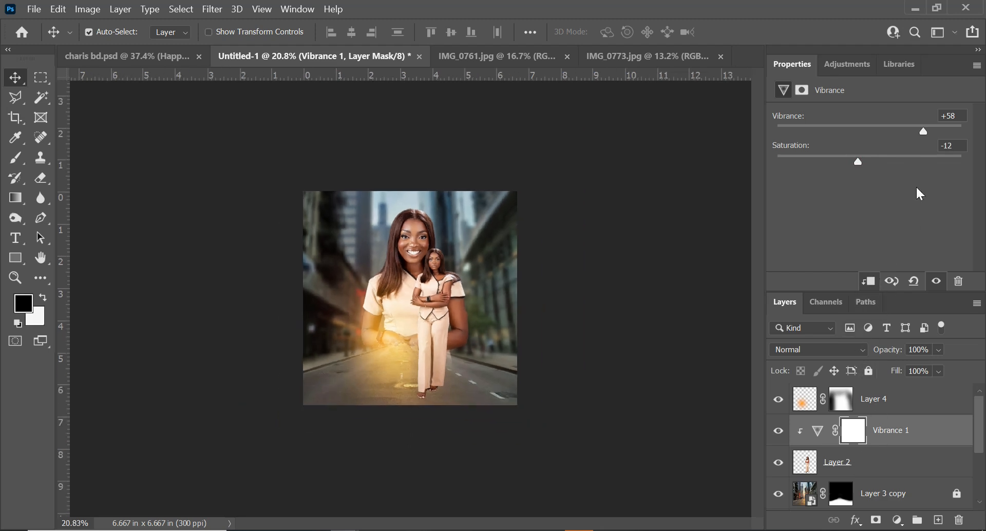
pyautogui.scroll(7, 431, 284)
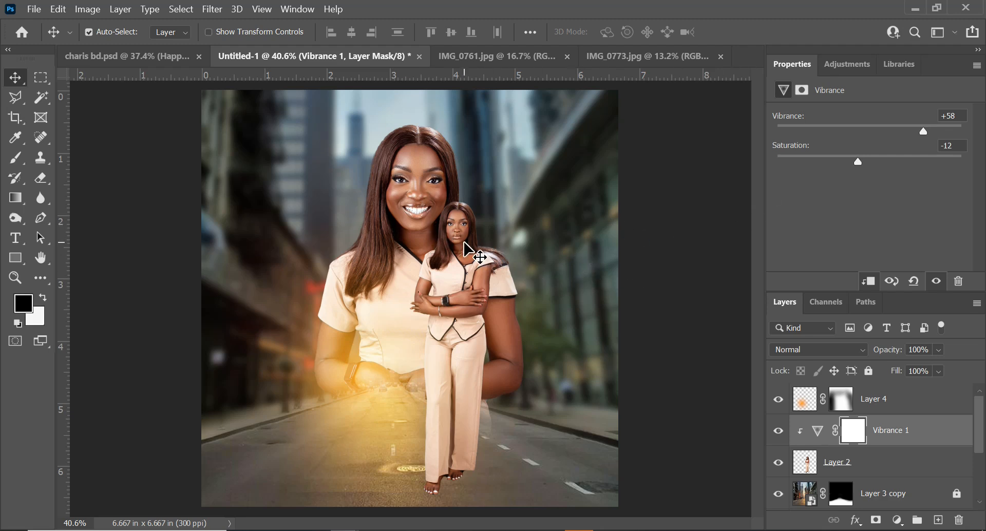
pyautogui.scroll(-2, 883, 468)
# Add a Vibrance adjustment clipped to Layer 1 with Vibrance +60 and Saturation -19
pyautogui.click(868, 464)
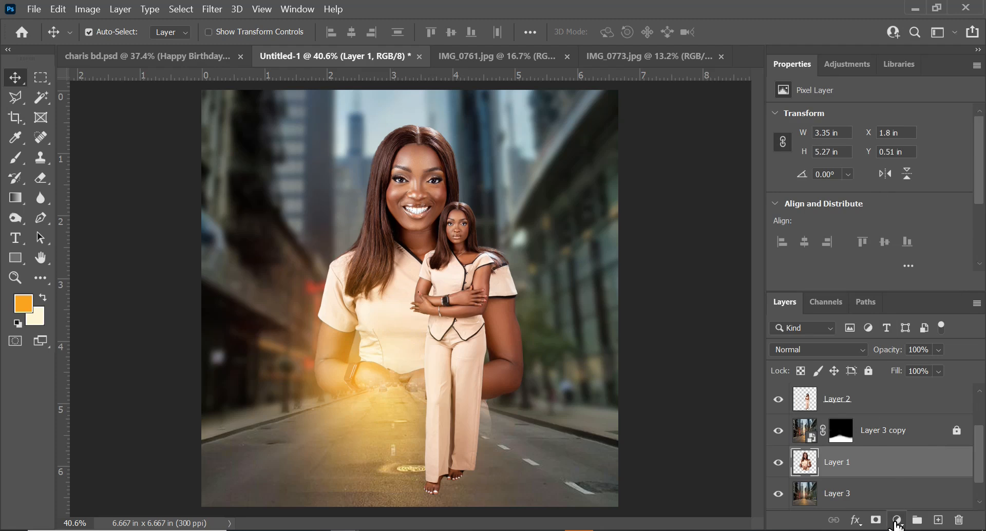
pyautogui.click(896, 520)
pyautogui.click(886, 357)
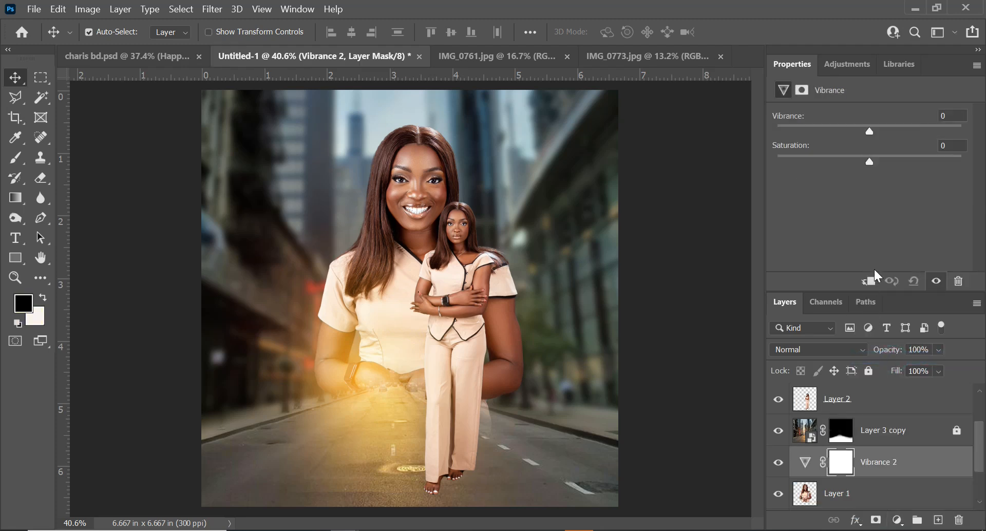
pyautogui.click(868, 281)
pyautogui.moveTo(869, 131); pyautogui.dragTo(927, 131)
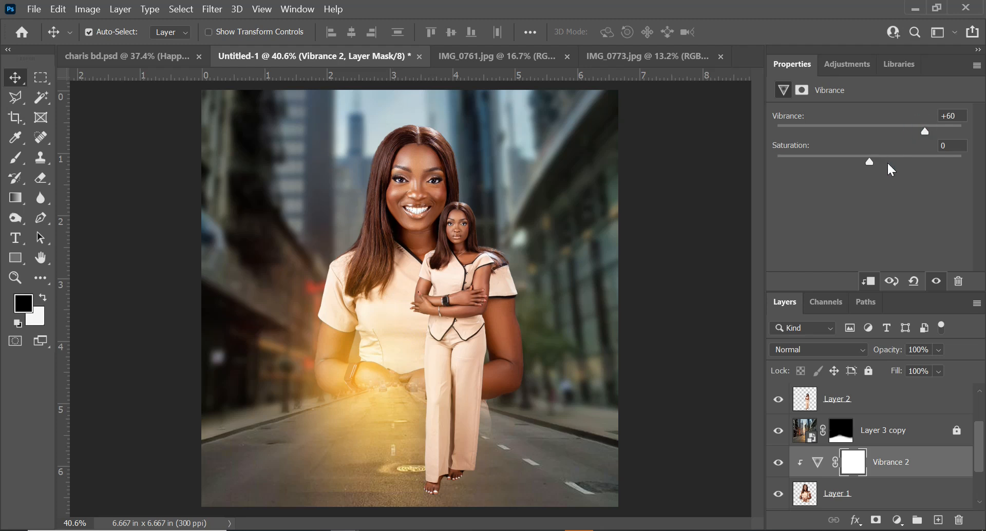
pyautogui.moveTo(870, 164); pyautogui.dragTo(862, 164)
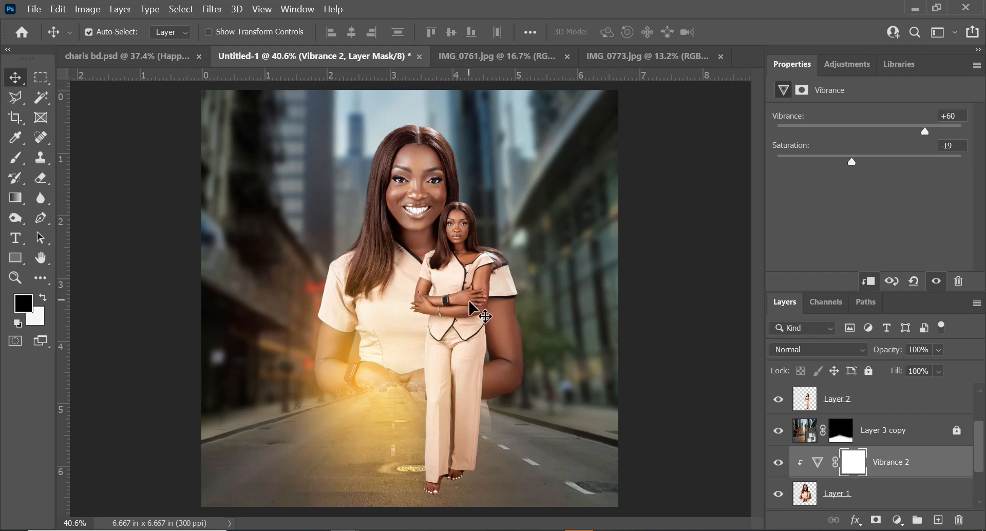
pyautogui.scroll(-3, 480, 313)
pyautogui.scroll(1, 439, 308)
pyautogui.scroll(-1, 434, 290)
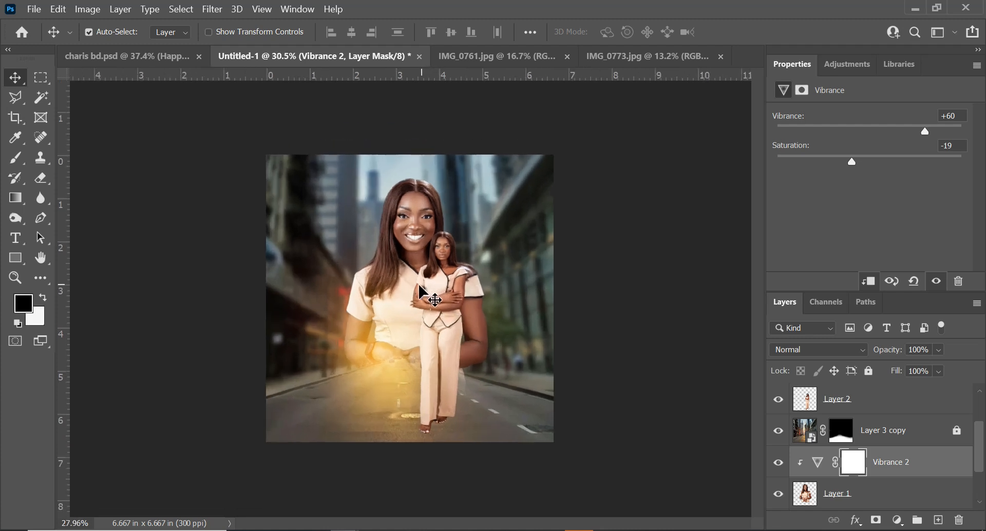
pyautogui.scroll(-1, 423, 226)
pyautogui.scroll(2, 406, 277)
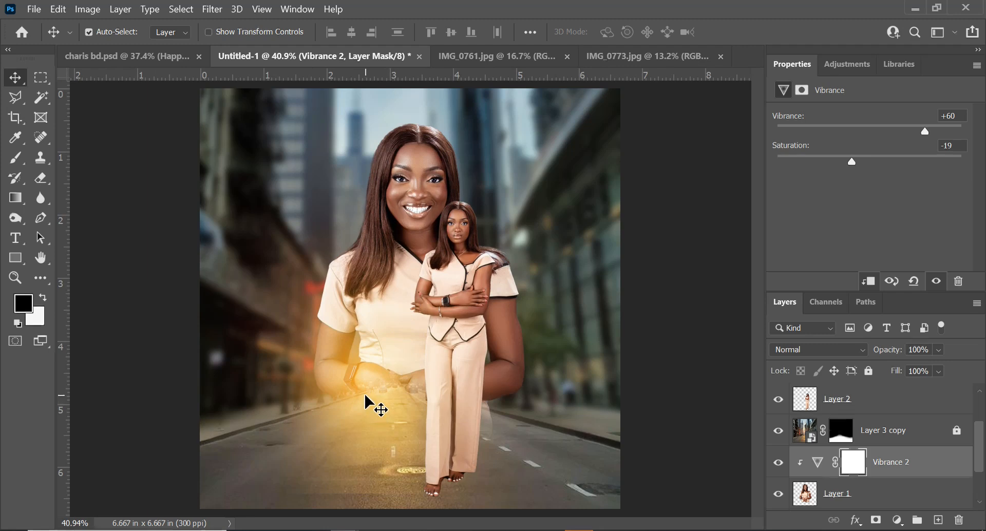
# Select Layer 4 and add a text layer reading "CHARIS" at the woman's waist
pyautogui.scroll(-1, 894, 411)
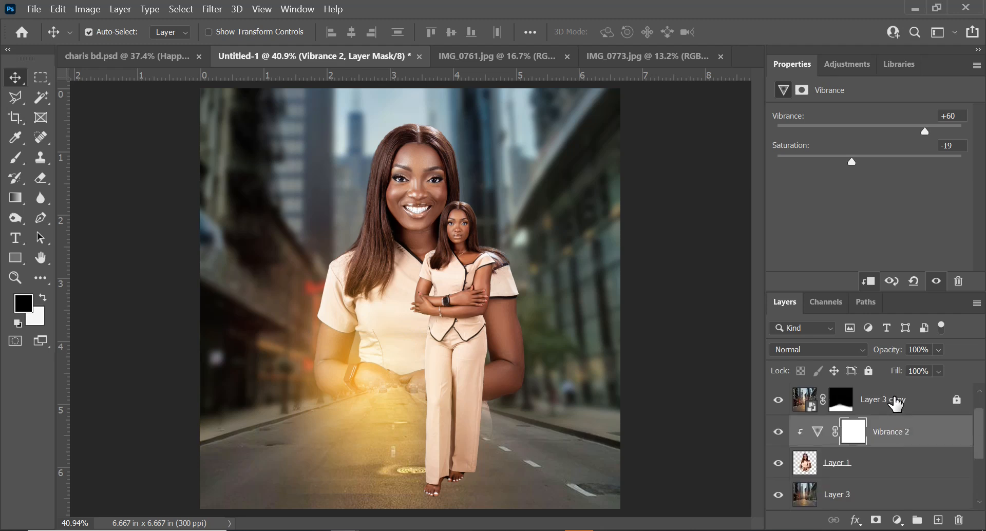
pyautogui.scroll(3, 898, 404)
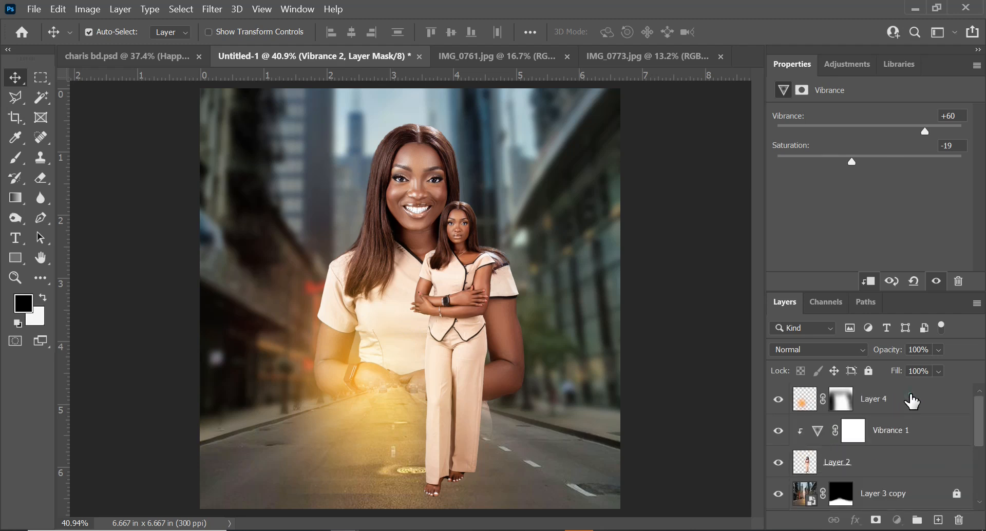
pyautogui.click(912, 401)
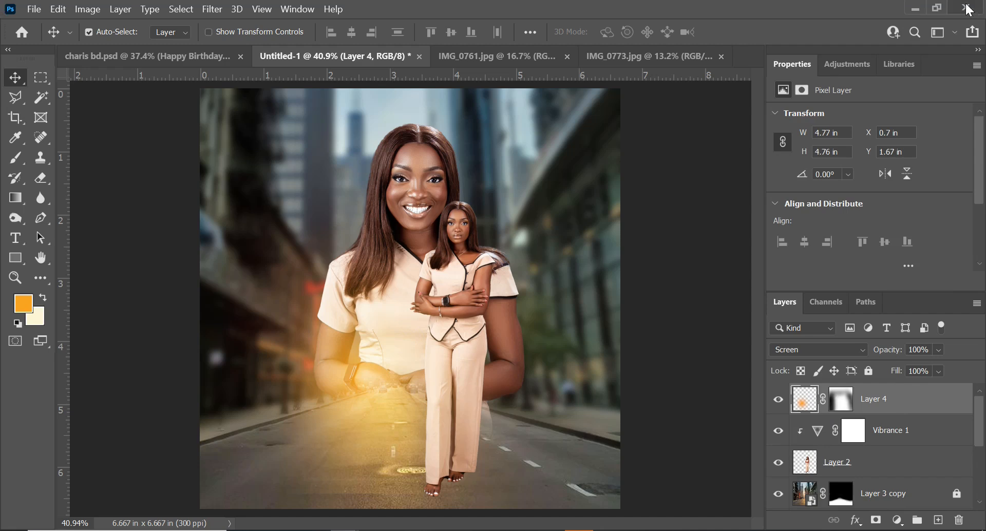
pyautogui.press('t')
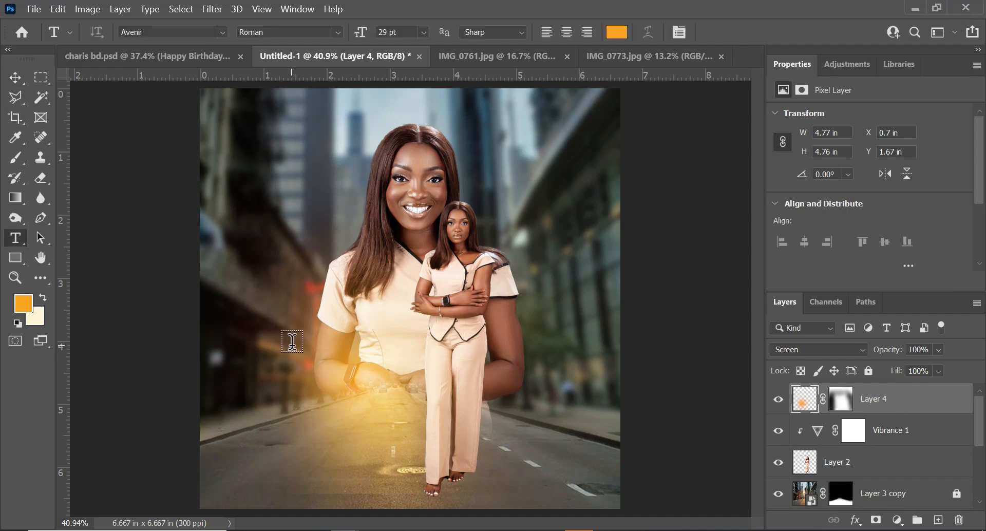
pyautogui.click(284, 327)
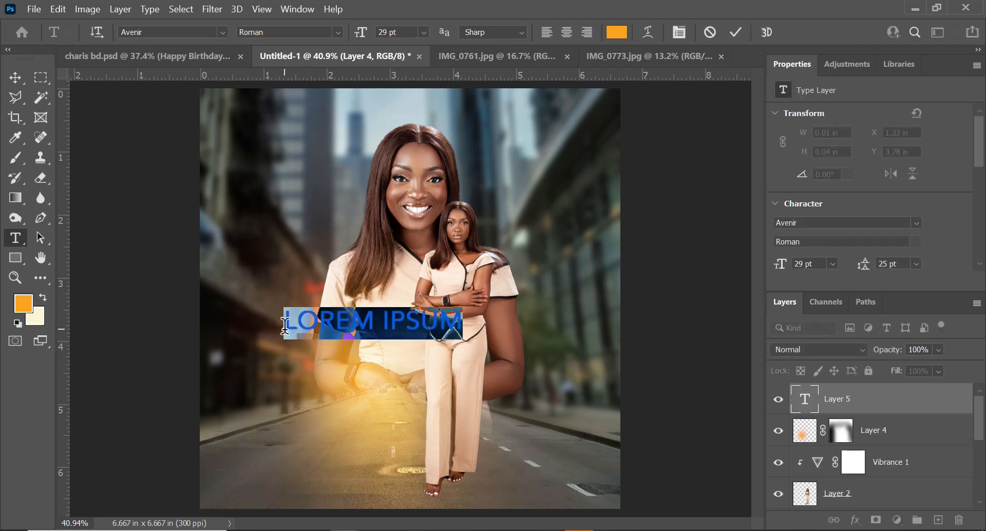
pyautogui.write('CHARIS')
# Set the text's font to Autograf PERSONAL USE ONLY Regular, turn off all caps, and set the size to 120 pt
pyautogui.doubleClick(337, 319)
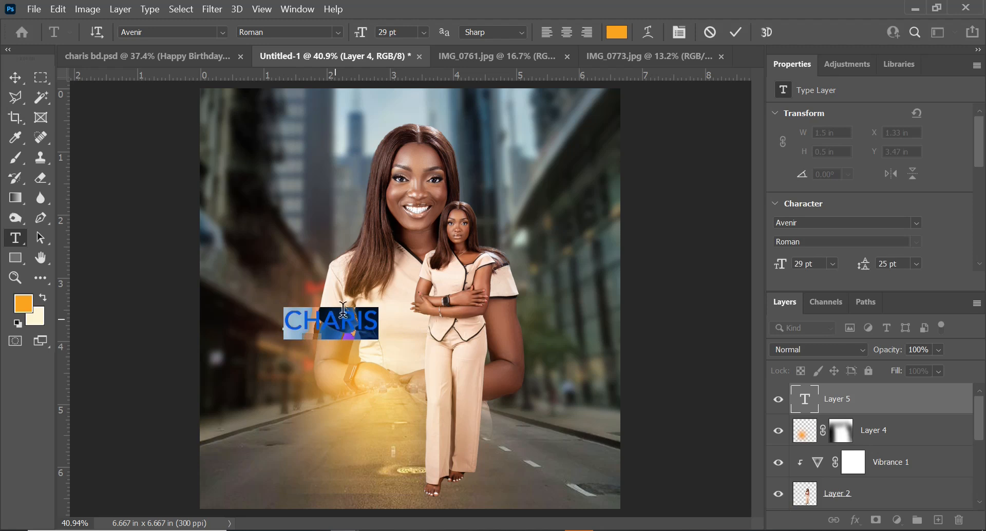
pyautogui.hotkey('ctrl', 't')
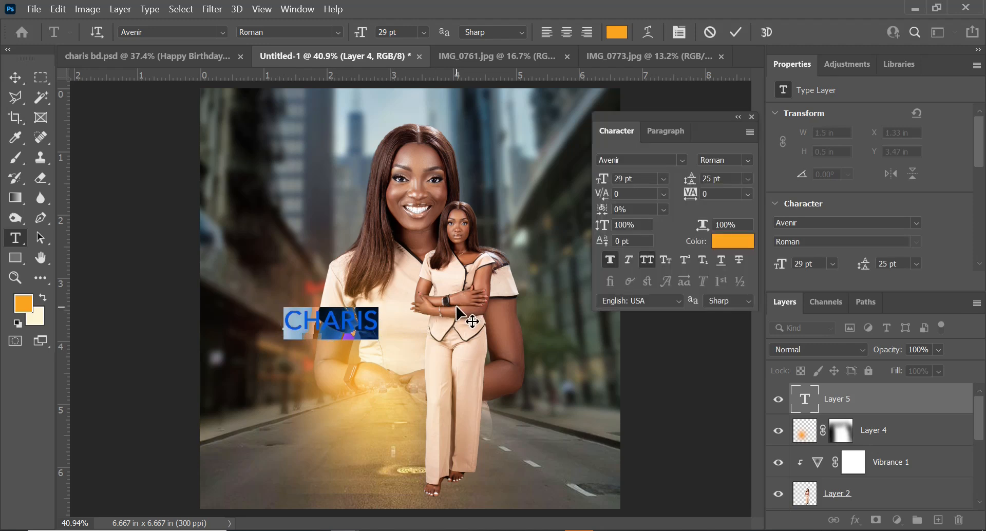
pyautogui.click(665, 161)
pyautogui.click(682, 159)
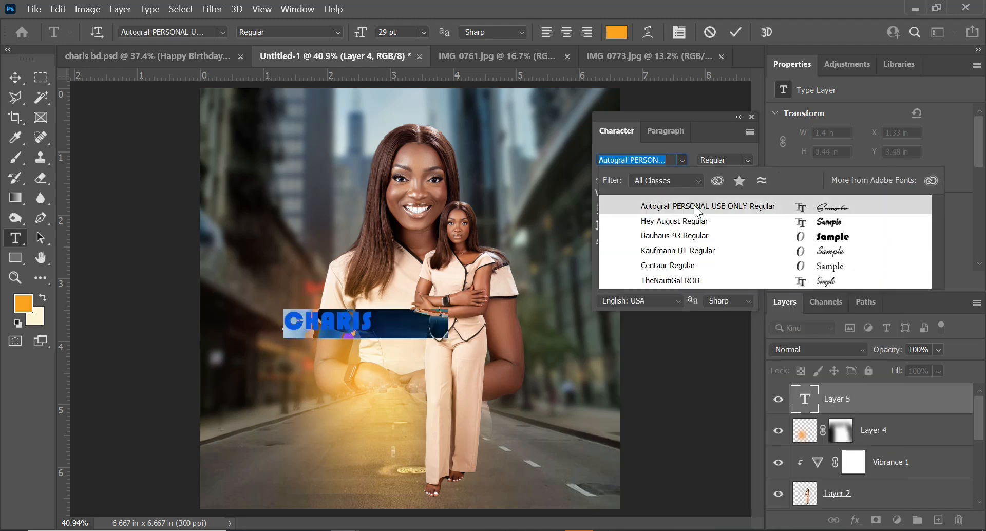
pyautogui.click(695, 204)
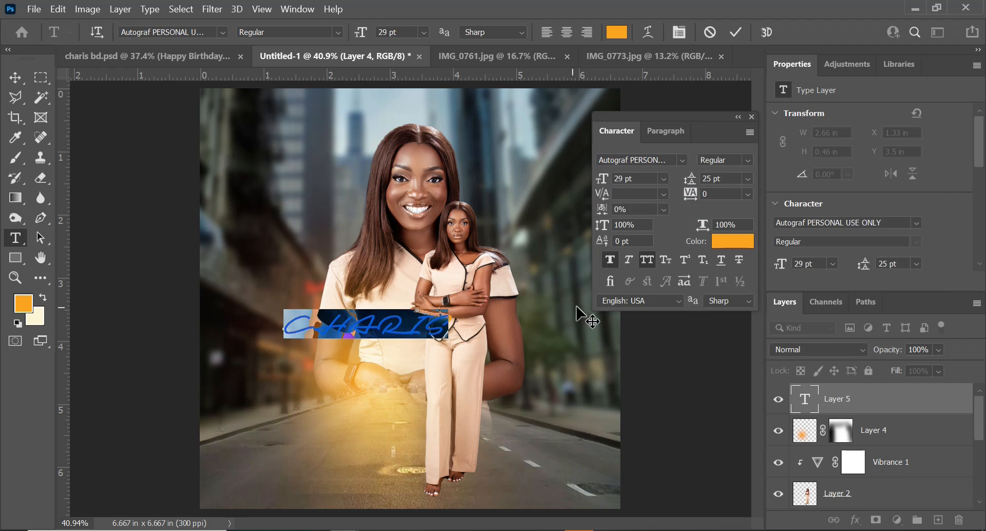
pyautogui.click(646, 259)
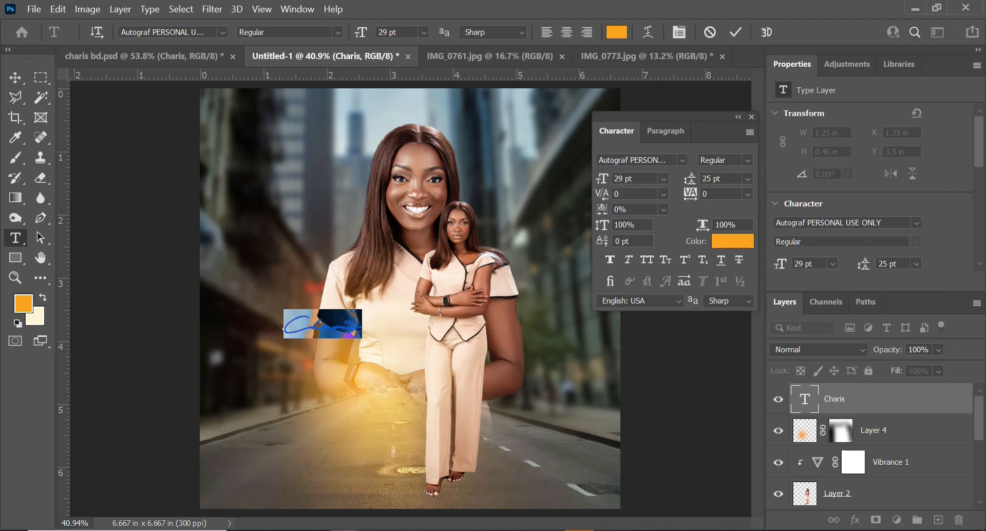
pyautogui.write('120')
pyautogui.press('Return')
# Lock Layer 4 and move the Charis text down onto the street near the image's bottom
pyautogui.click(378, 414)
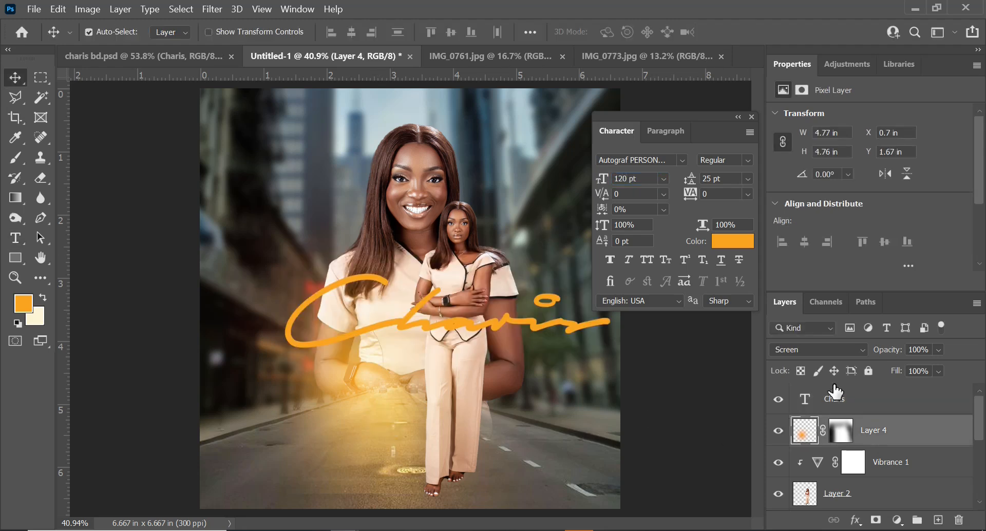
pyautogui.click(867, 371)
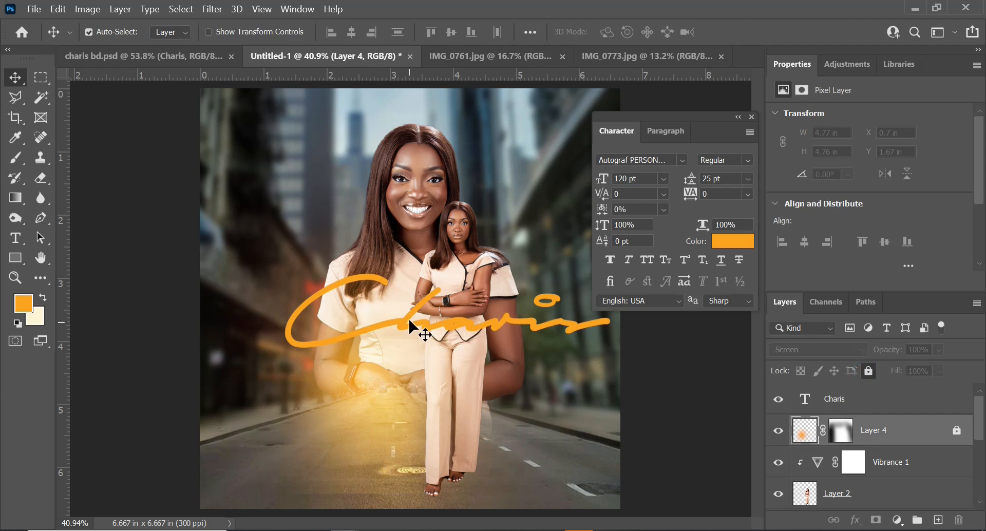
pyautogui.moveTo(411, 322); pyautogui.dragTo(378, 451)
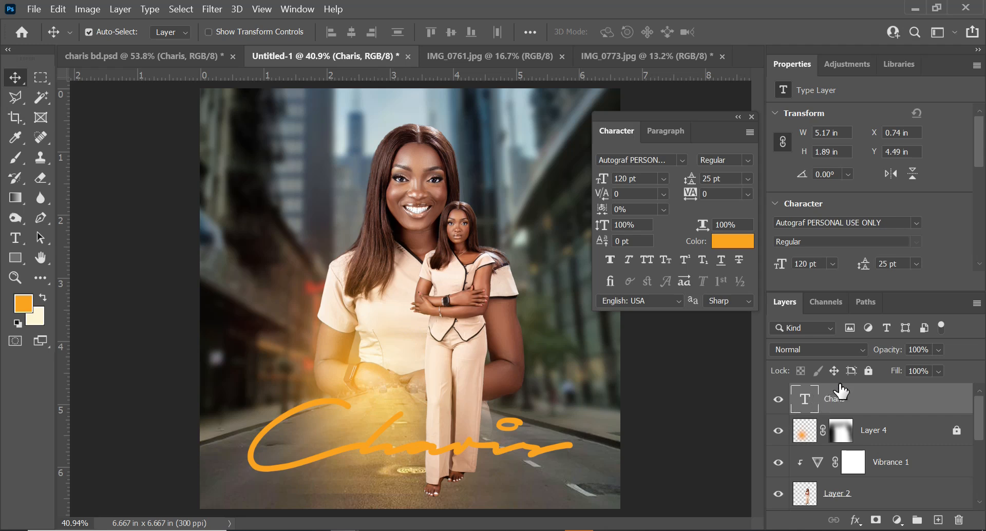
# Change the Charis text color to white
pyautogui.doubleClick(811, 403)
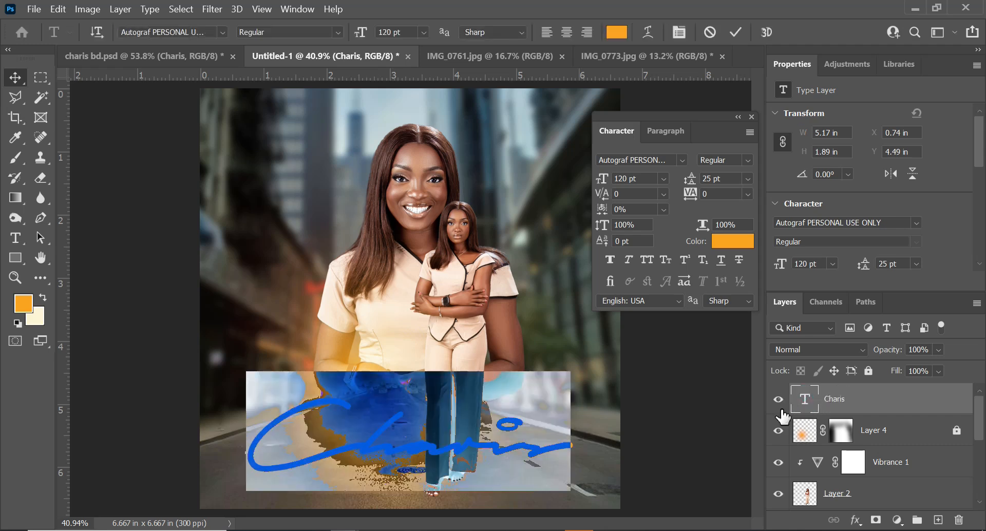
pyautogui.click(732, 243)
pyautogui.moveTo(643, 328); pyautogui.dragTo(443, 161)
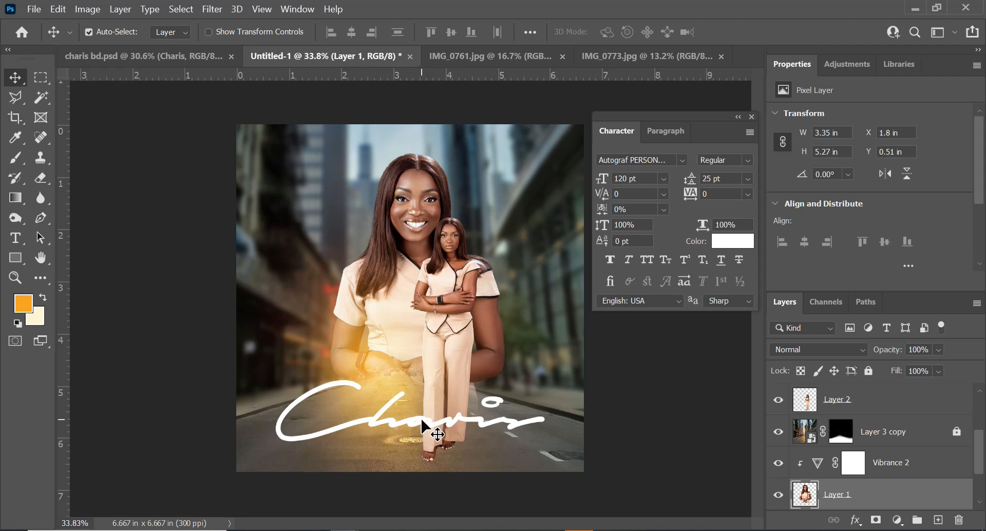
# Duplicate the Charis text and move the copy to the top of the image
pyautogui.moveTo(423, 427)
pyautogui.mouseDown()
pyautogui.moveTo(451, 354)
pyautogui.moveTo(455, 186)
pyautogui.mouseUp()
pyautogui.doubleClick(456, 186)
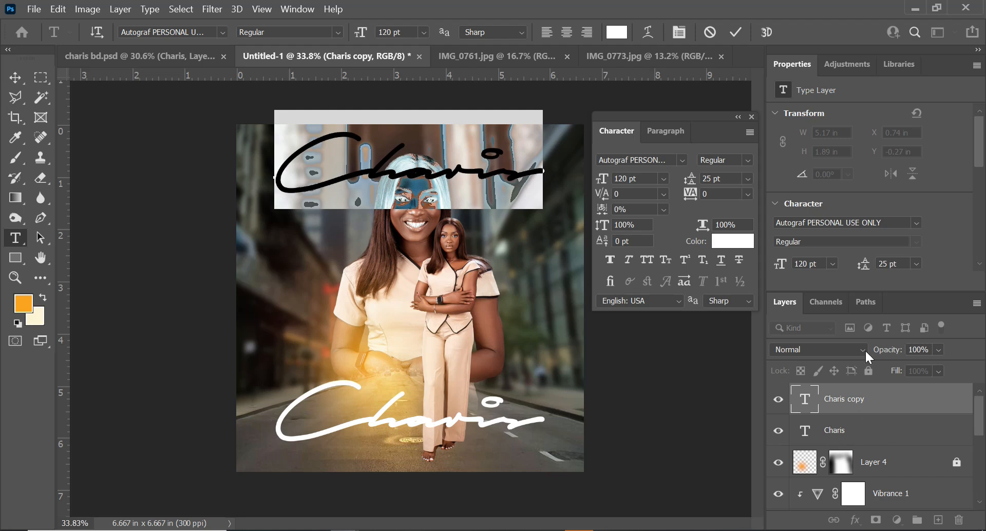
pyautogui.hotkey('ctrl', 'Return')
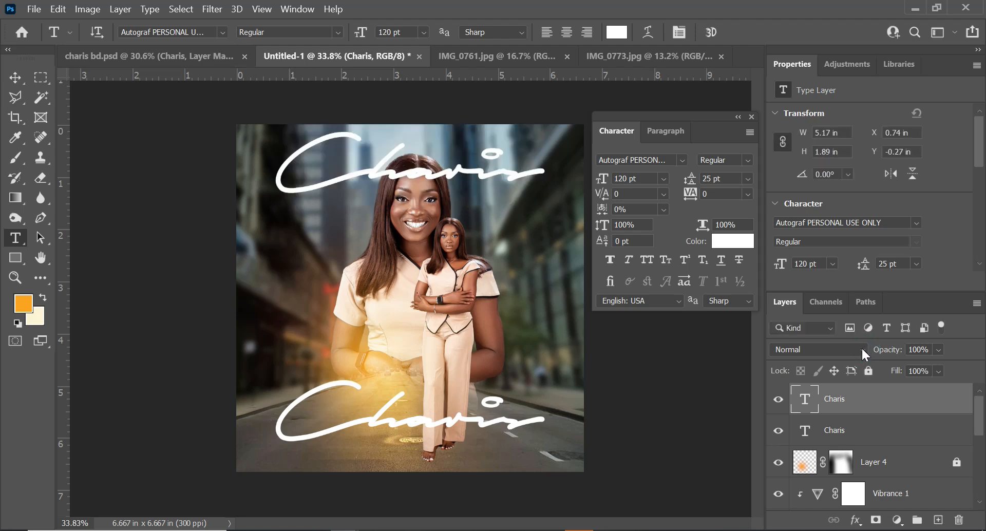
# Set the top Charis text layer's blend mode to Overlay
pyautogui.click(862, 350)
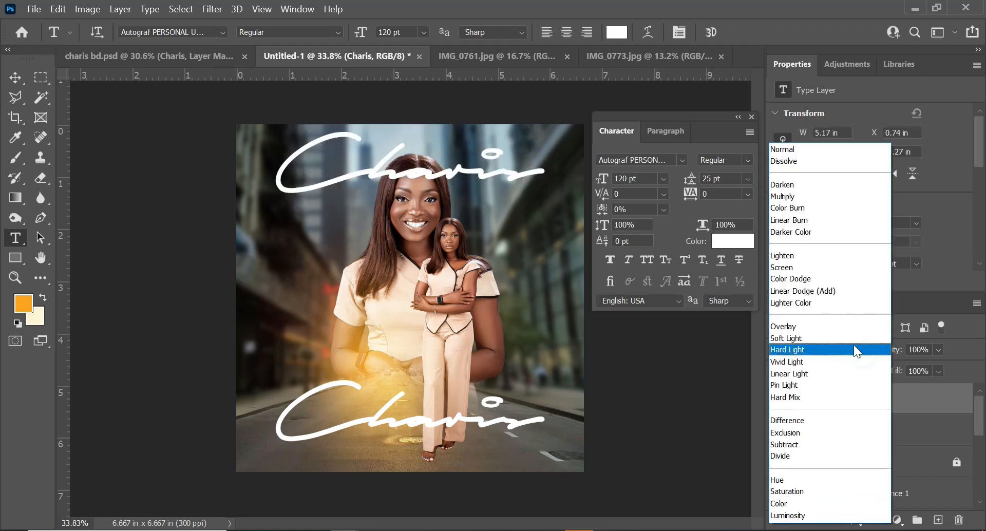
pyautogui.click(822, 326)
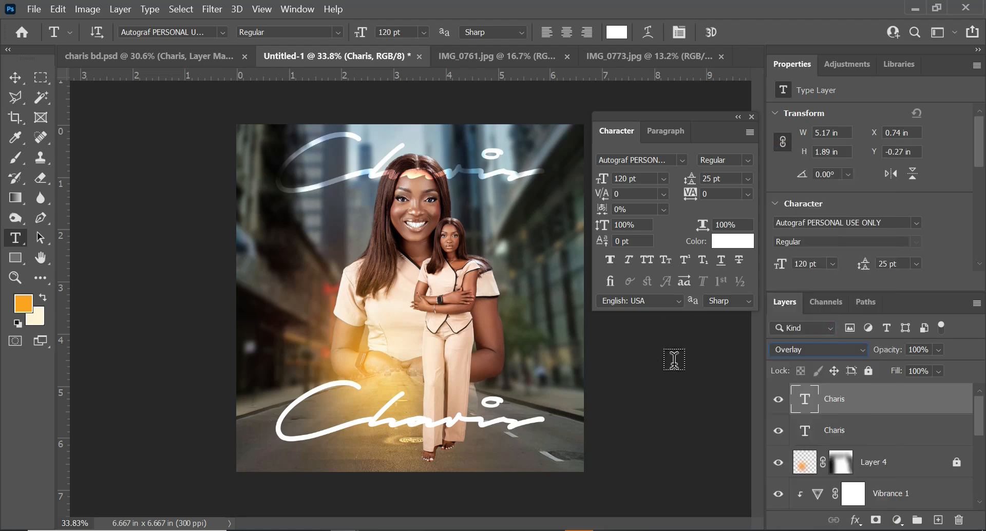
# Add a layer mask to the top Charis text and load Layer 1's woman outline as a selection
pyautogui.click(876, 520)
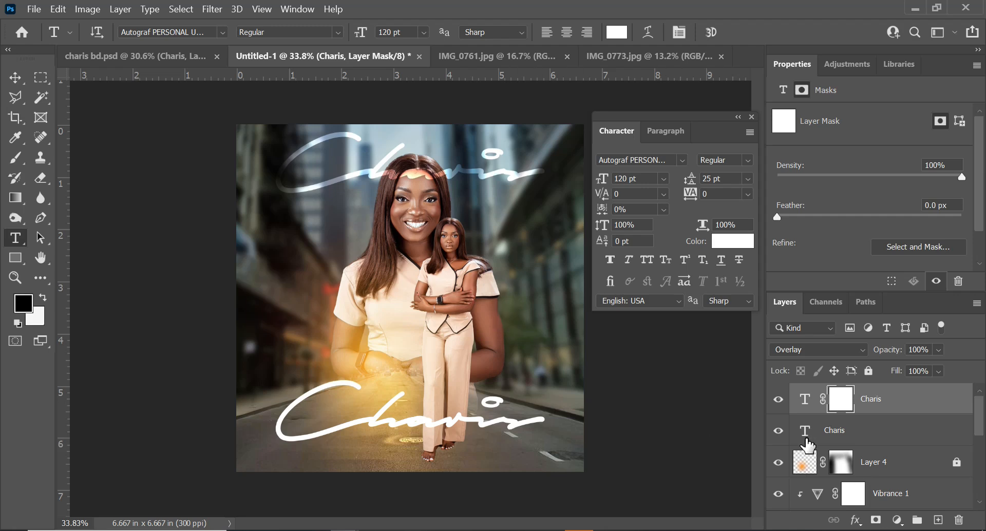
pyautogui.scroll(-2, 826, 460)
pyautogui.scroll(-2, 840, 465)
pyautogui.moveTo(804, 492); pyautogui.dragTo(803, 495)
pyautogui.keyDown('ctrl'); pyautogui.click(803, 494); pyautogui.keyUp('ctrl')
pyautogui.scroll(3, 821, 455)
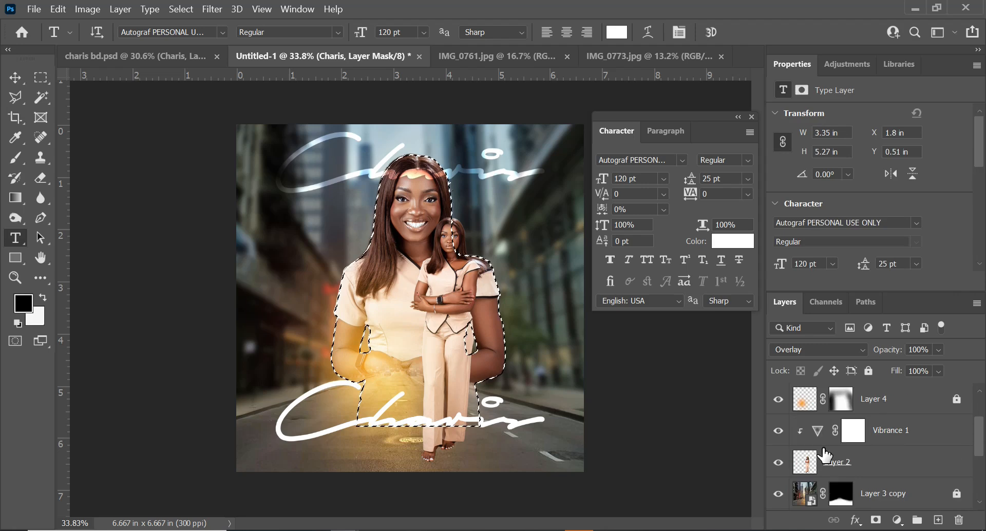
pyautogui.scroll(1, 841, 434)
pyautogui.click(845, 403)
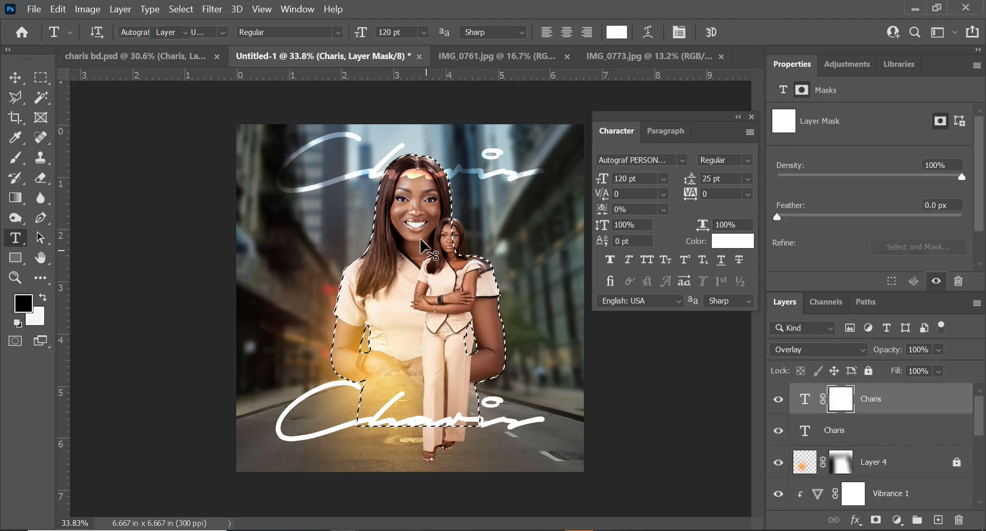
# Paint black on the text mask at 52% over the woman's head to hide the text there, then deselect
pyautogui.press('v')
pyautogui.press('b')
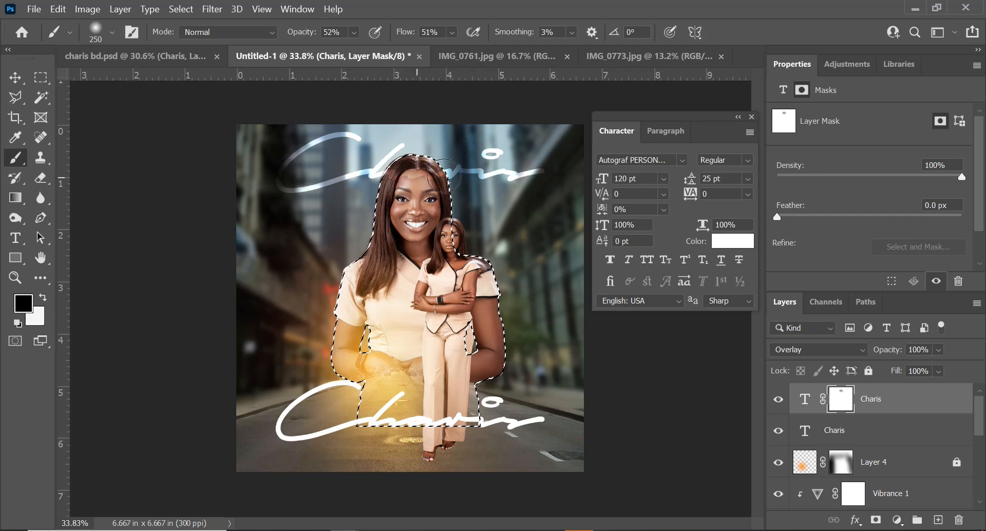
pyautogui.moveTo(405, 179)
pyautogui.mouseDown()
pyautogui.moveTo(437, 169)
pyautogui.moveTo(390, 167)
pyautogui.moveTo(395, 180)
pyautogui.mouseUp()
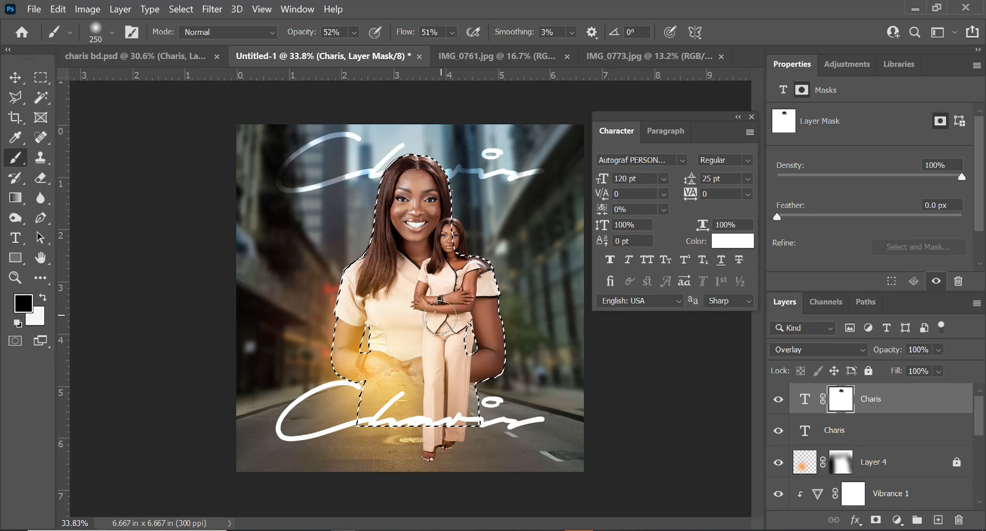
pyautogui.hotkey('ctrl', 'd')
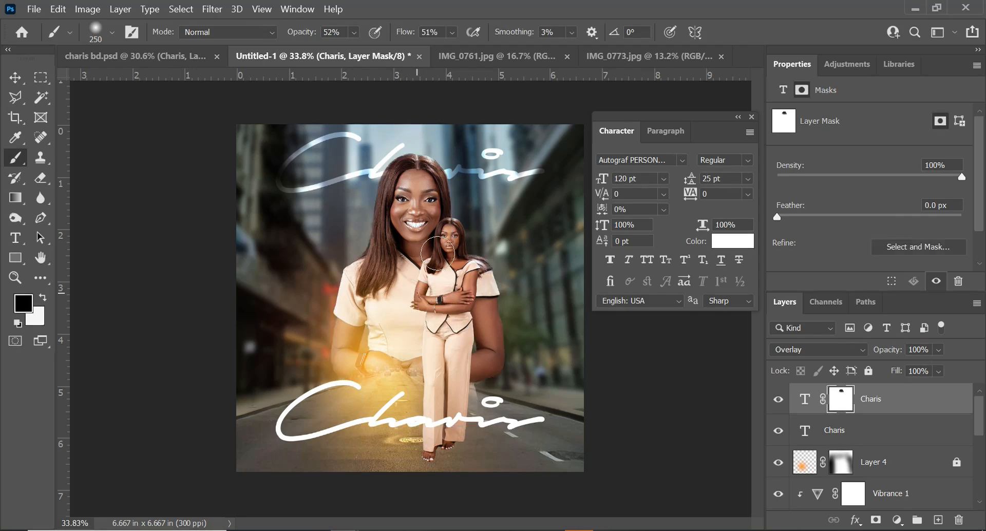
# Close the Character panel and create a new empty layer above the lower Charis text
pyautogui.press('v')
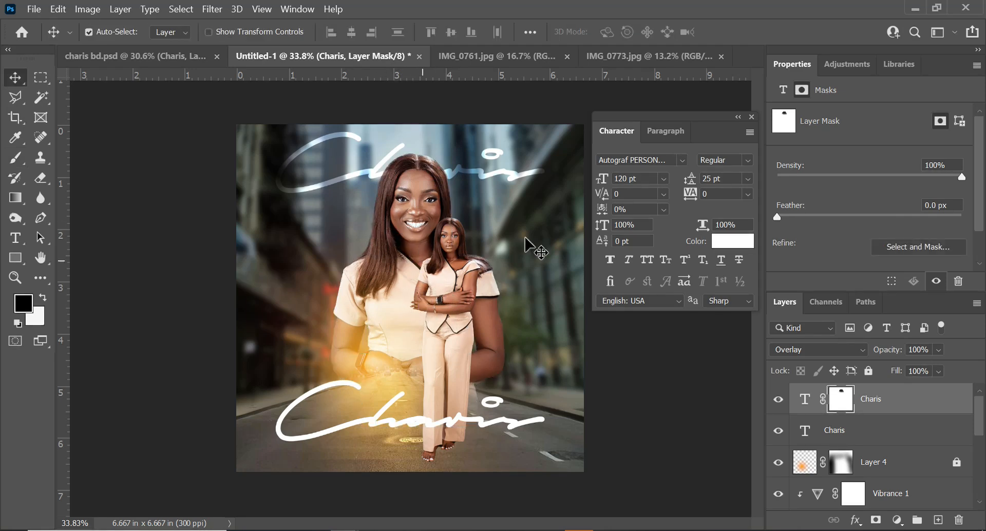
pyautogui.click(751, 117)
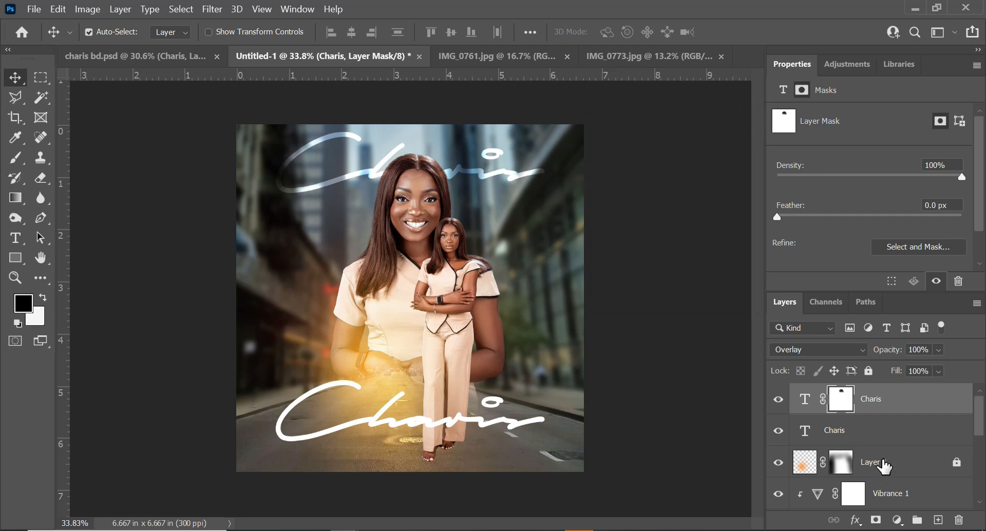
pyautogui.click(900, 398)
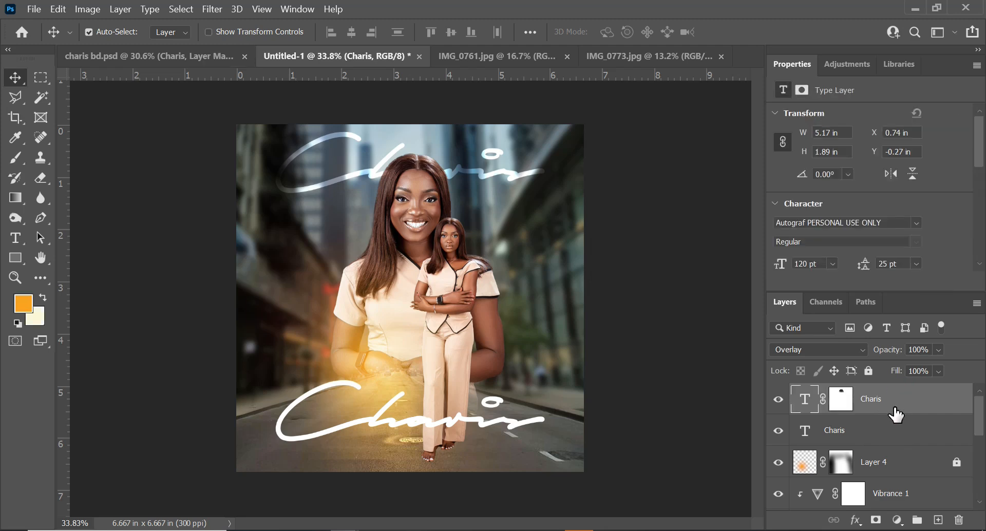
pyautogui.click(890, 434)
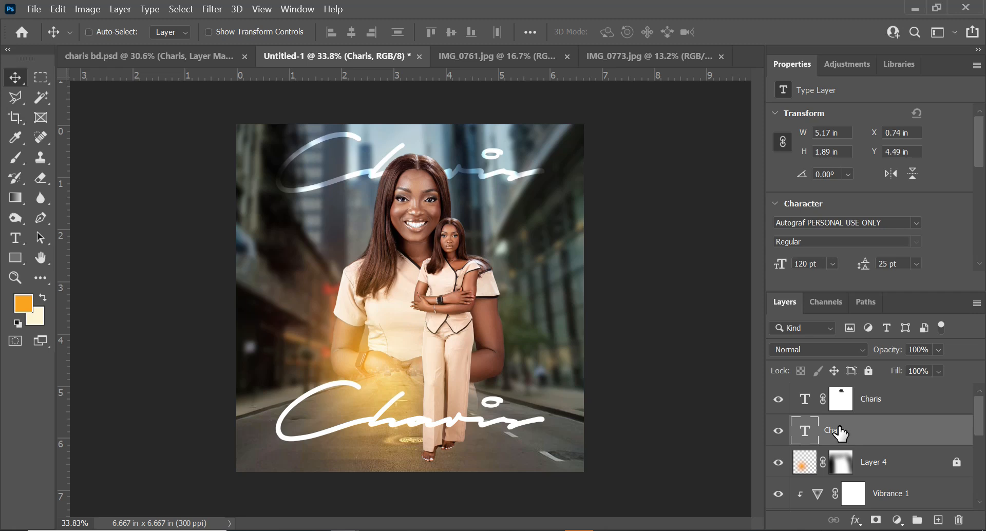
pyautogui.hotkey('ctrl', 'shift', 'n')
pyautogui.press('Return')
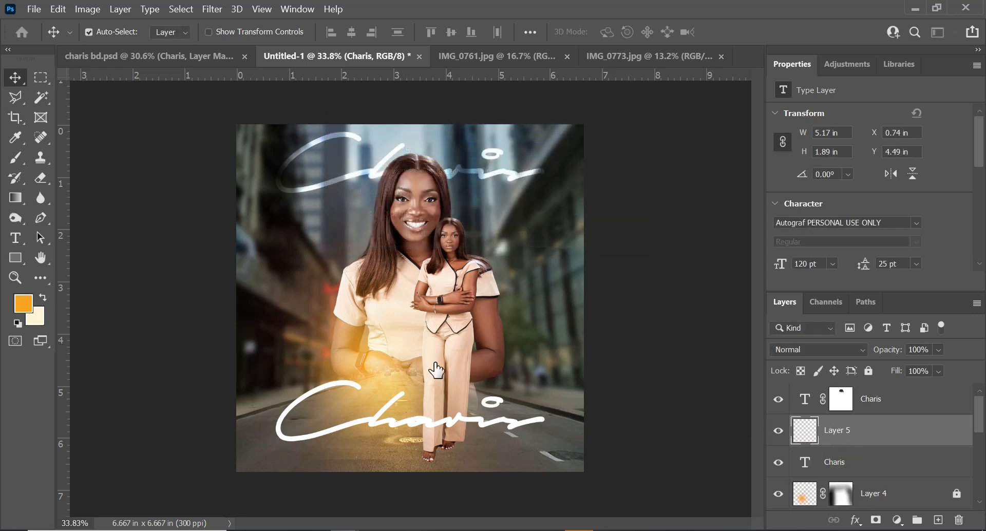
# Set the foreground to black and draw a 30% opacity gradient from the top edge down to the face on Layer 5
pyautogui.click(24, 303)
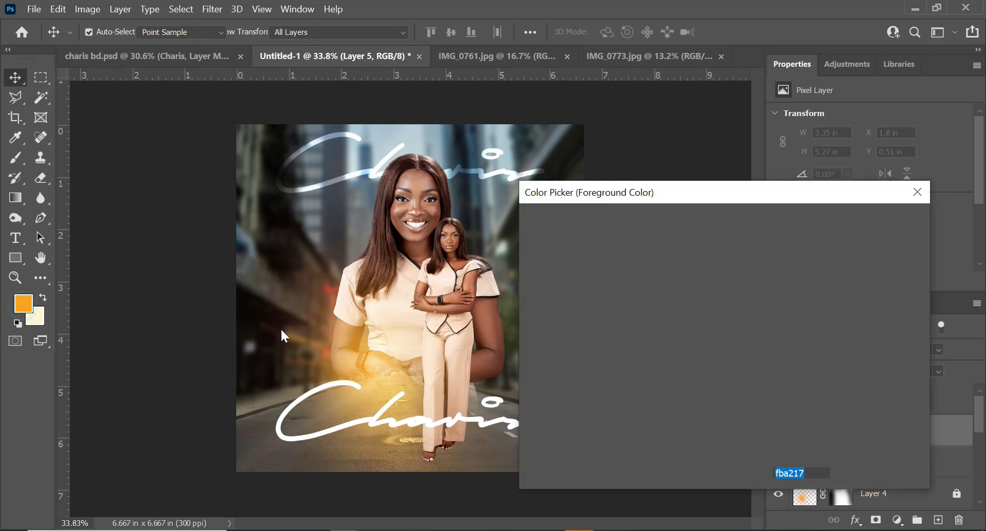
pyautogui.moveTo(596, 344)
pyautogui.mouseDown()
pyautogui.moveTo(501, 407)
pyautogui.moveTo(527, 413)
pyautogui.moveTo(513, 436)
pyautogui.mouseUp()
pyautogui.click(890, 226)
pyautogui.press('v')
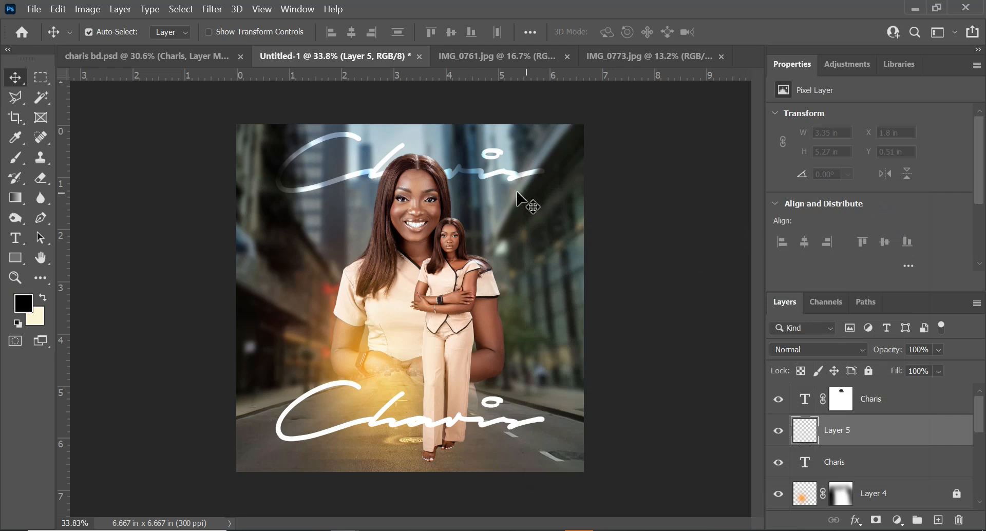
pyautogui.press('b')
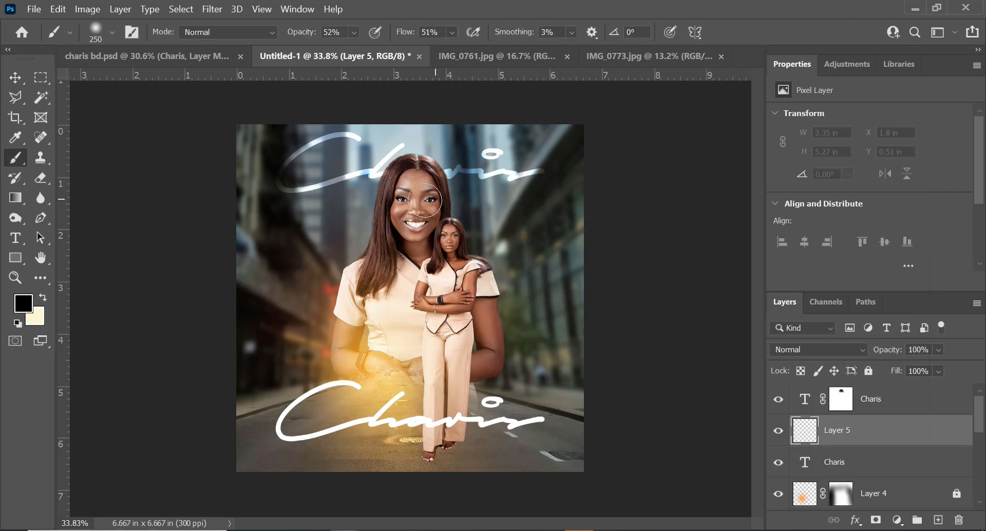
pyautogui.press('g')
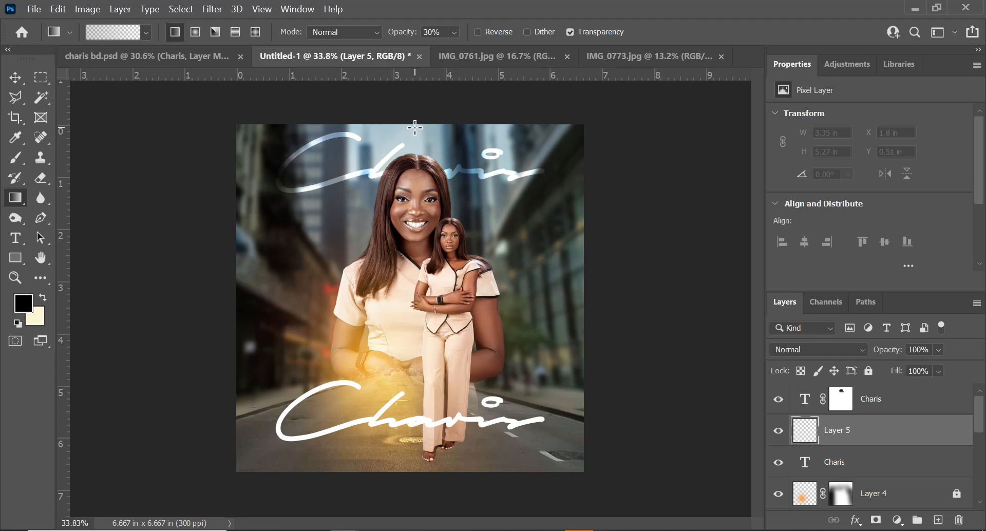
pyautogui.moveTo(415, 128); pyautogui.dragTo(395, 242)
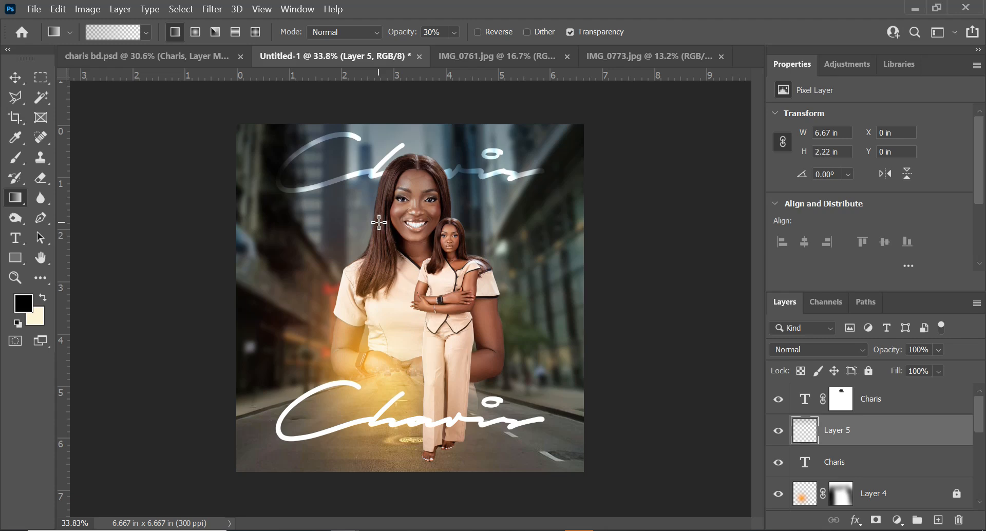
# Add a new text layer left of the woman reading "happy Birthday" on two lines
pyautogui.press('t')
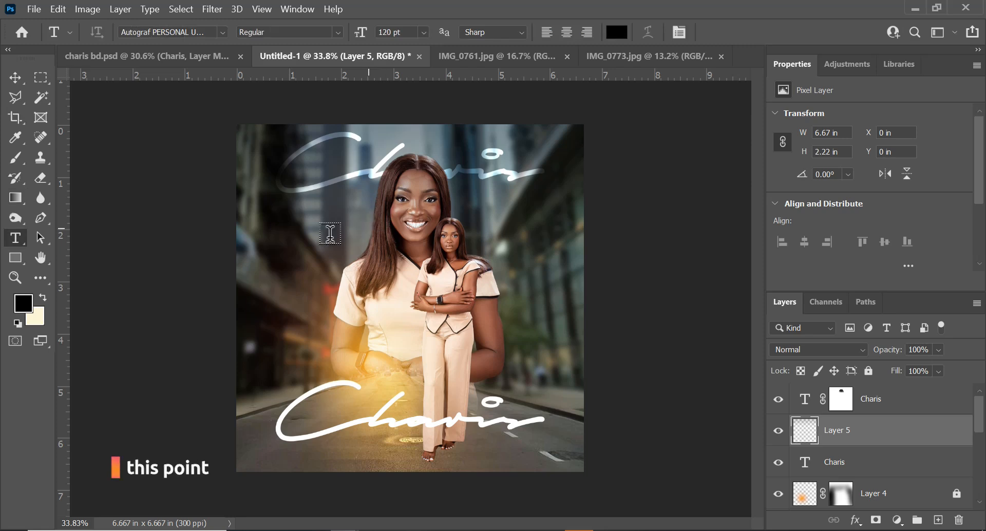
pyautogui.click(289, 294)
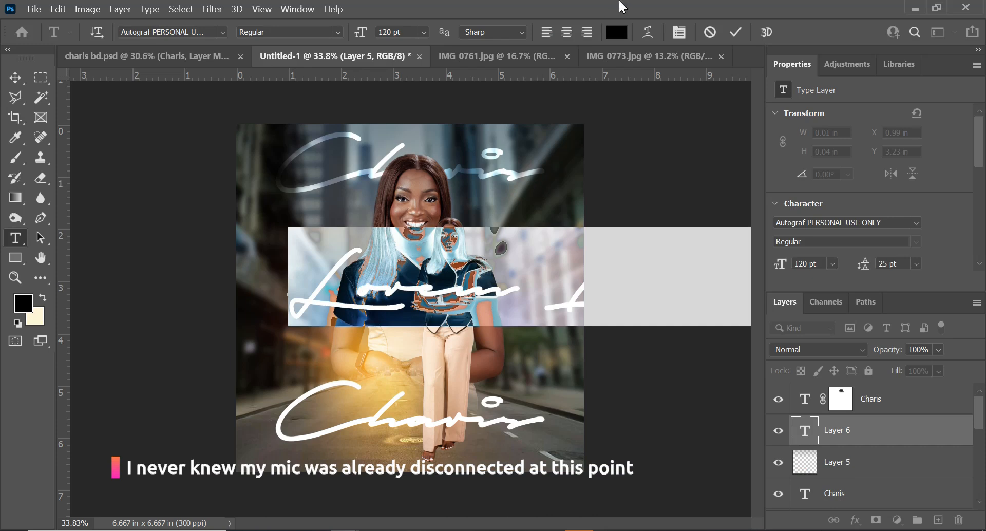
pyautogui.write('ha')
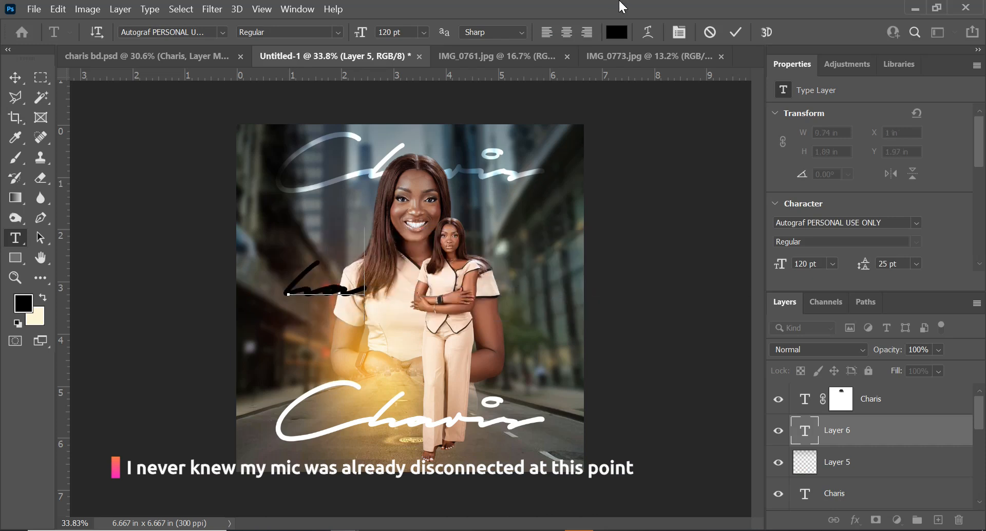
pyautogui.write('pp')
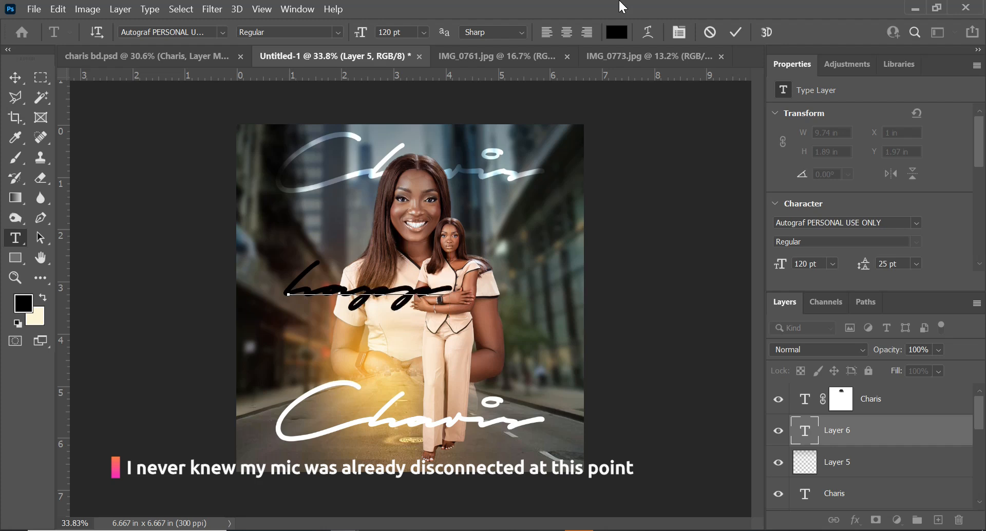
pyautogui.write('y ')
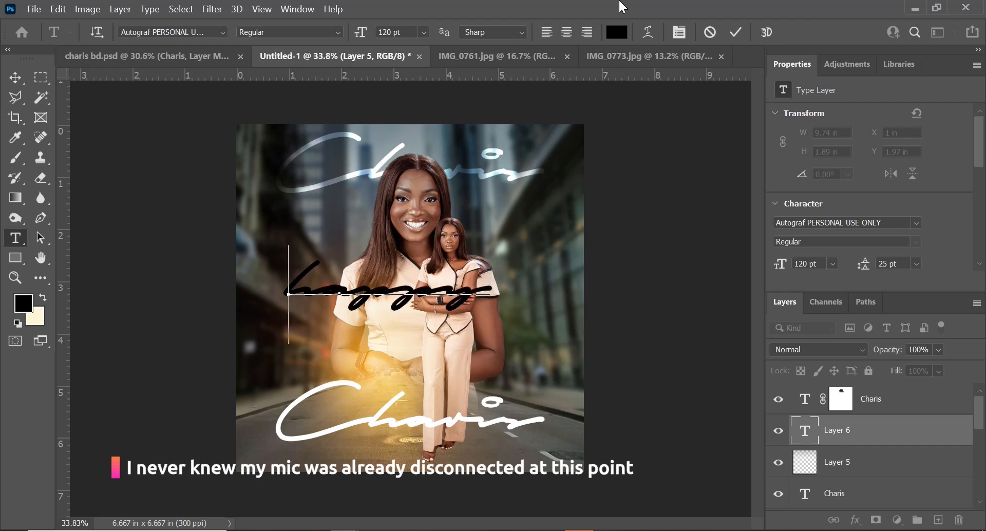
pyautogui.write('B')
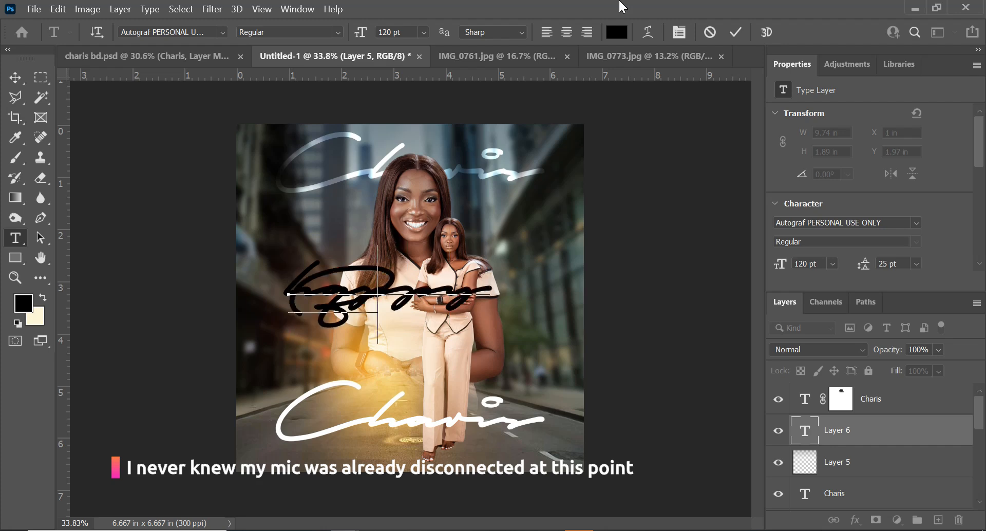
pyautogui.write('irthday')
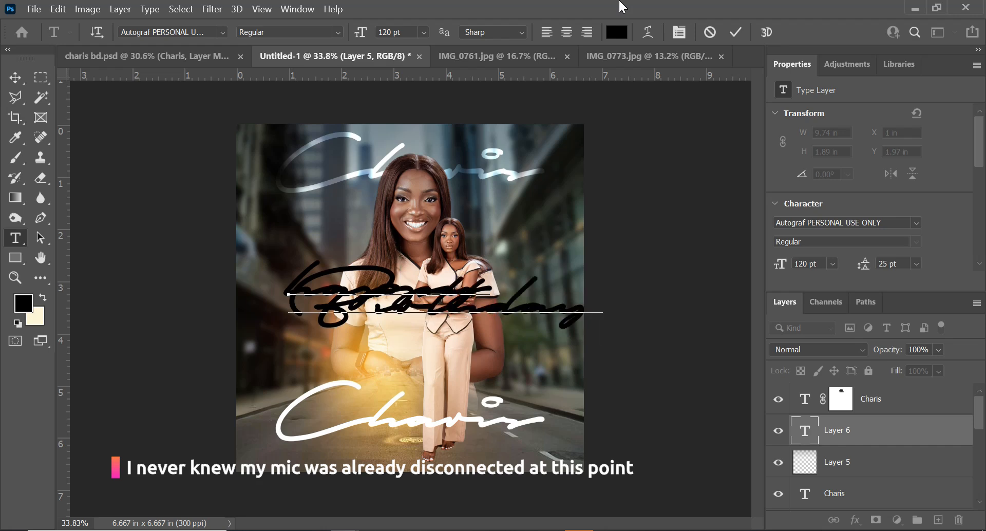
# Set the whole text to Avenir Roman, 18 pt, with Optical kerning
pyautogui.hotkey('ctrl', 'a')
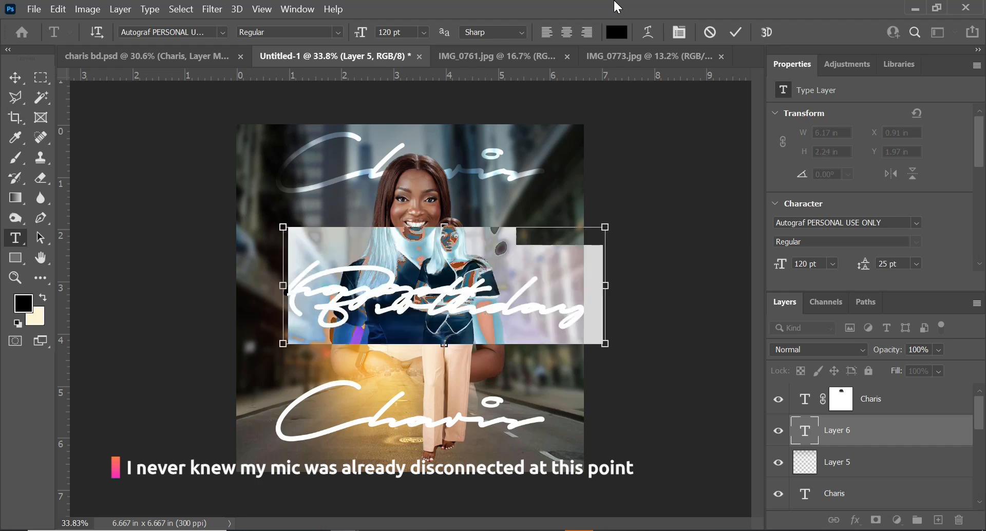
pyautogui.hotkey('ctrl', 't')
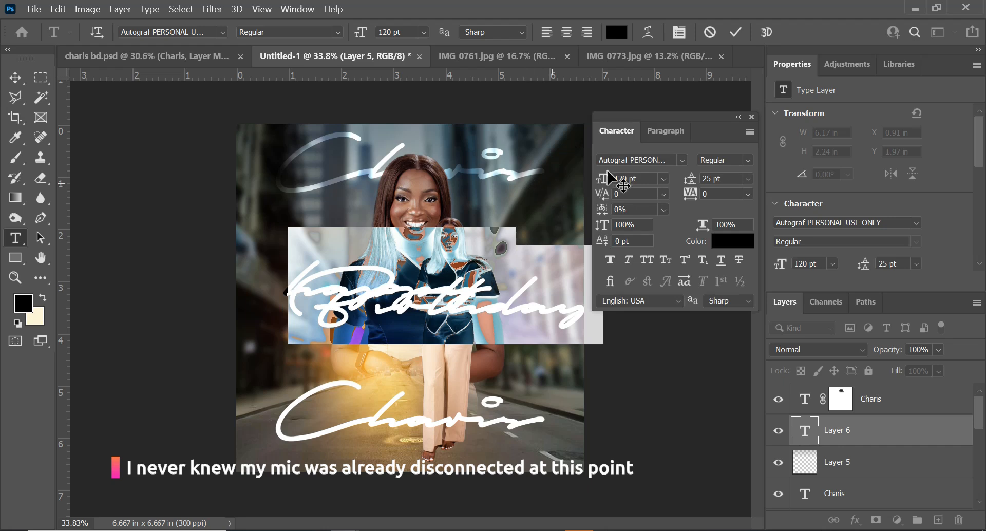
pyautogui.click(681, 159)
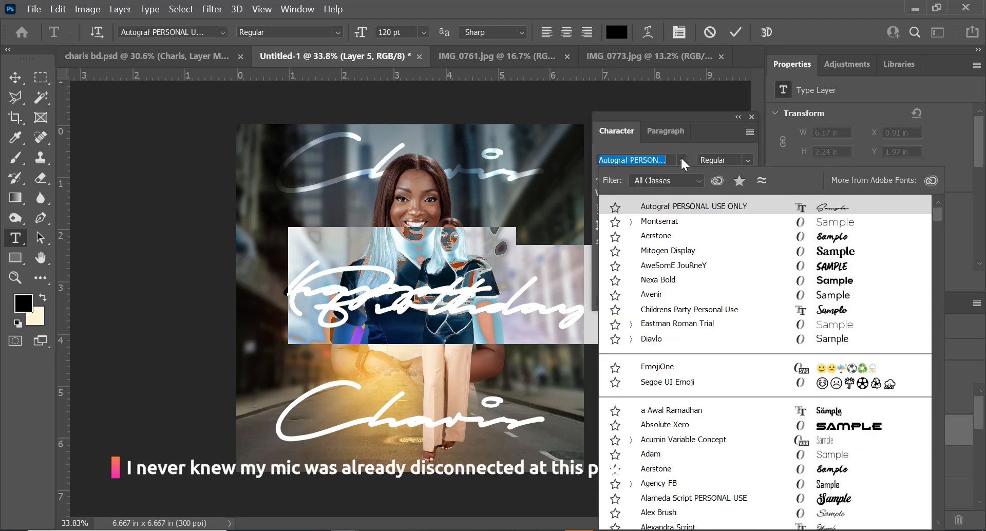
pyautogui.click(659, 294)
pyautogui.click(663, 194)
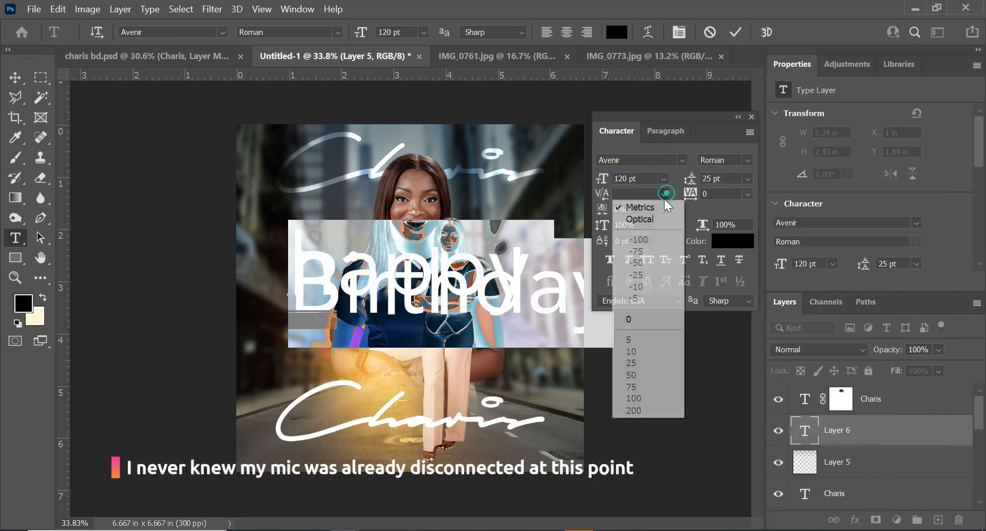
pyautogui.click(648, 220)
pyautogui.click(632, 179)
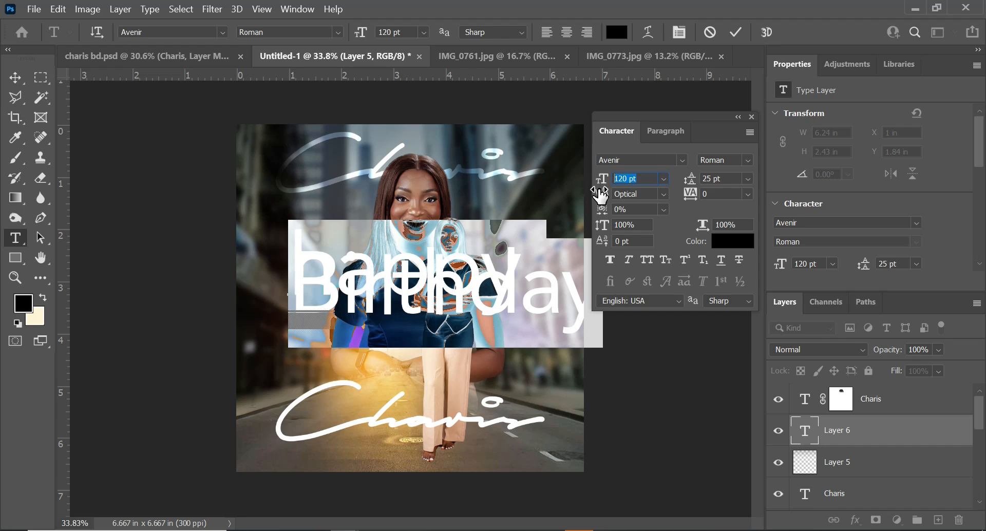
pyautogui.write('1')
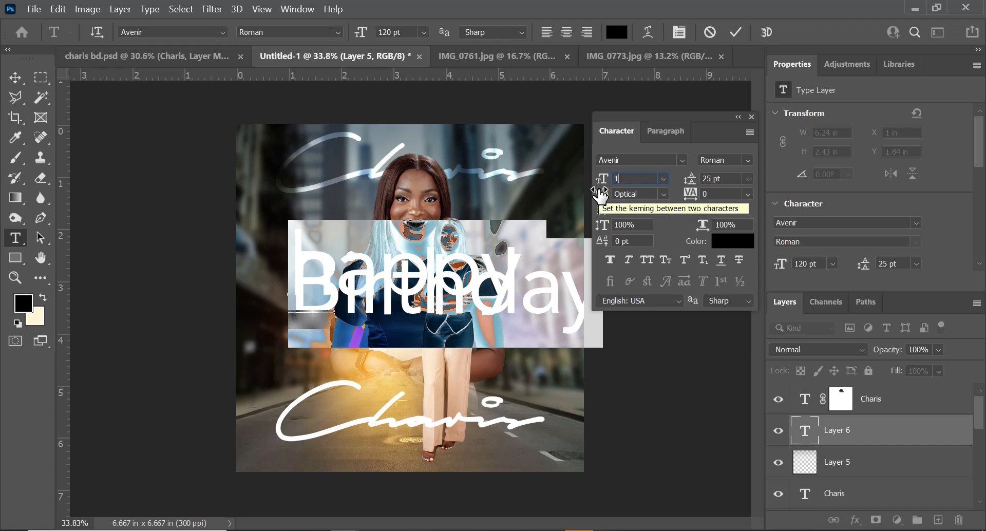
pyautogui.write('8')
pyautogui.press('Return')
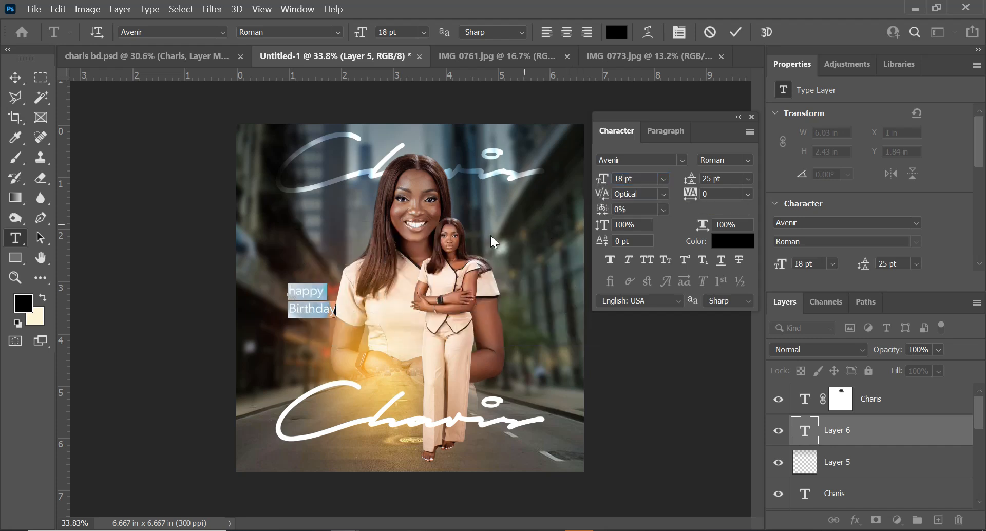
# Apply All Caps and Faux Bold to the birthday text
pyautogui.click(648, 260)
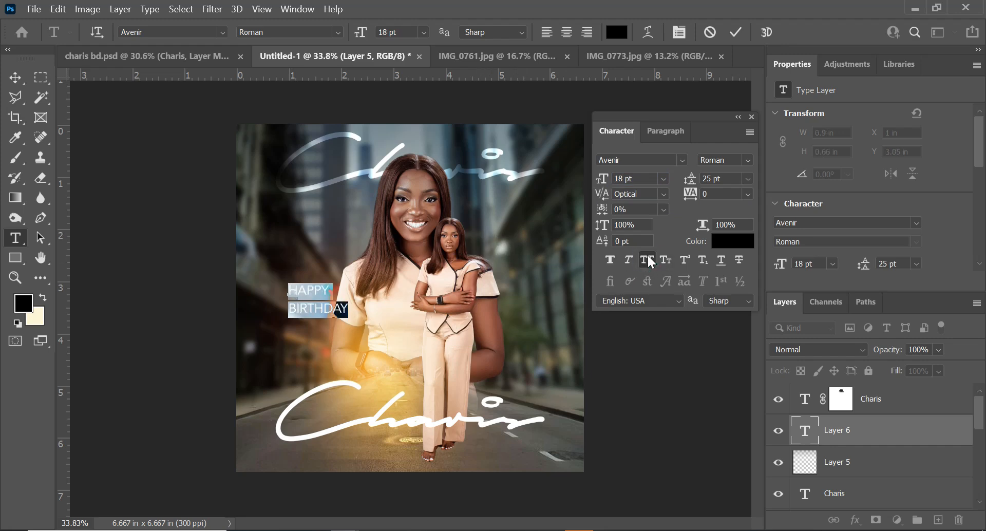
pyautogui.click(738, 31)
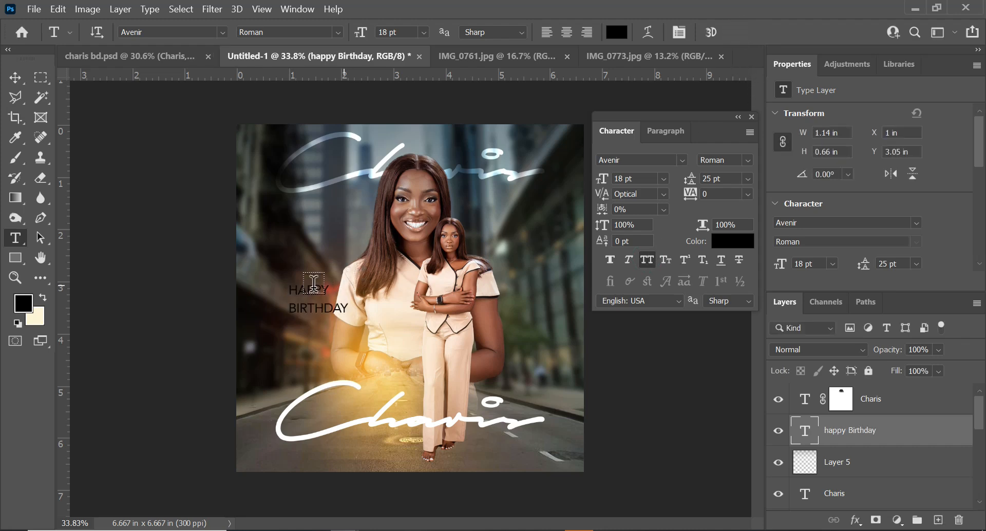
pyautogui.click(299, 300)
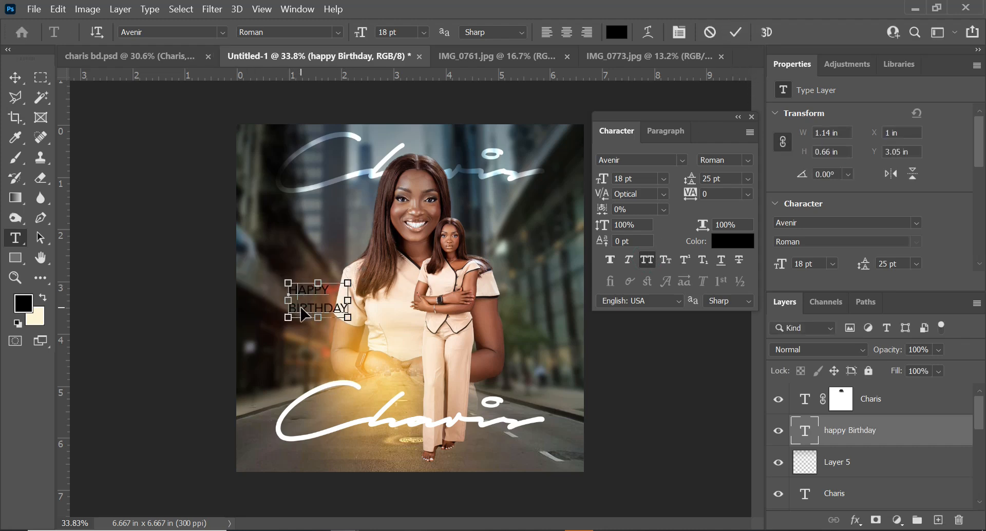
pyautogui.hotkey('ctrl', 'a')
pyautogui.click(747, 159)
pyautogui.click(747, 160)
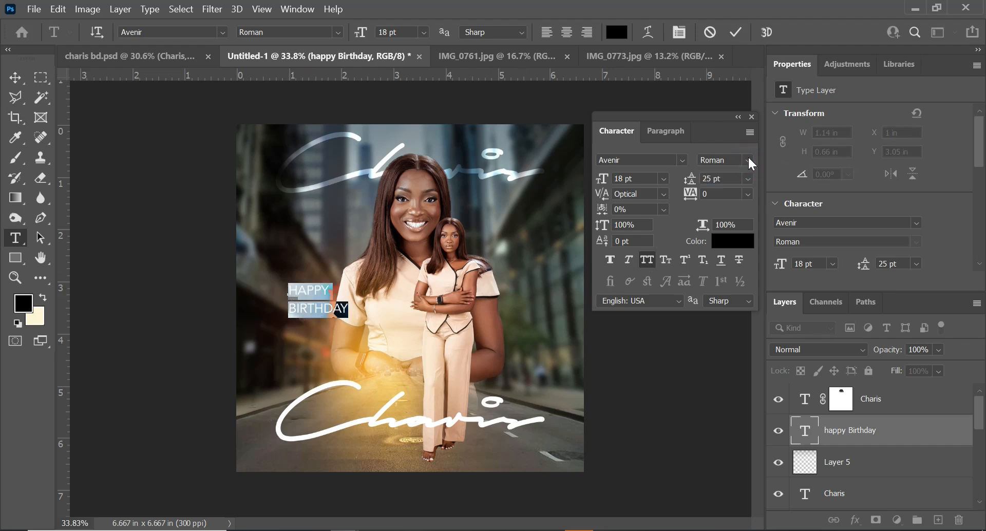
pyautogui.click(747, 161)
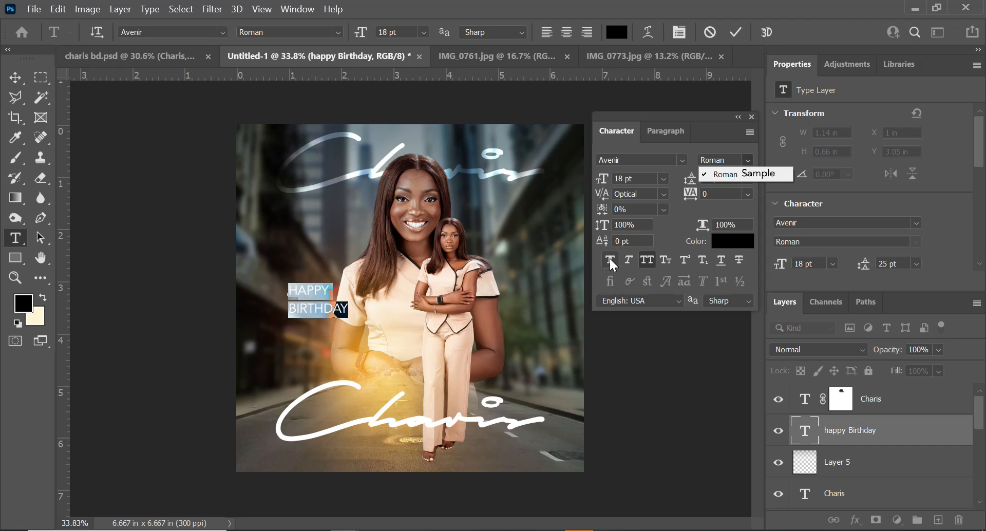
pyautogui.click(610, 258)
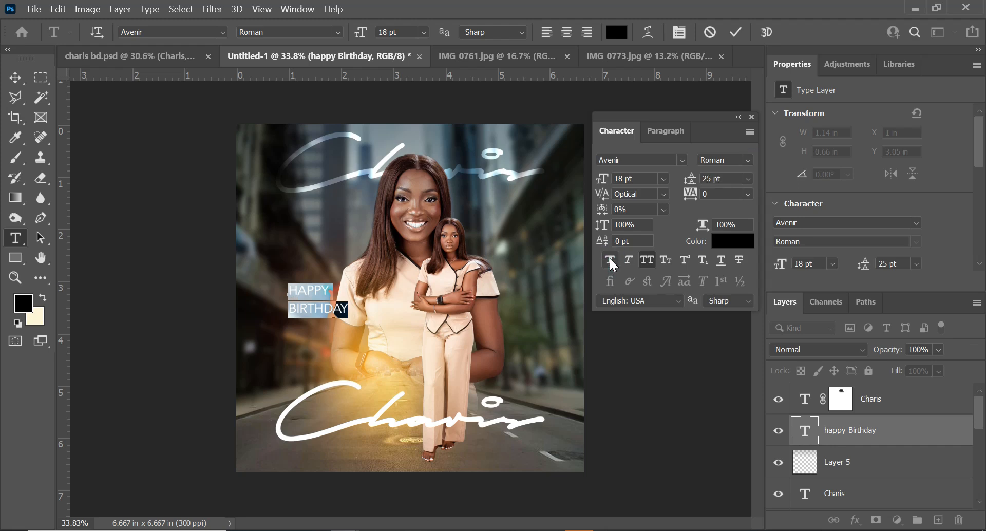
pyautogui.click(610, 258)
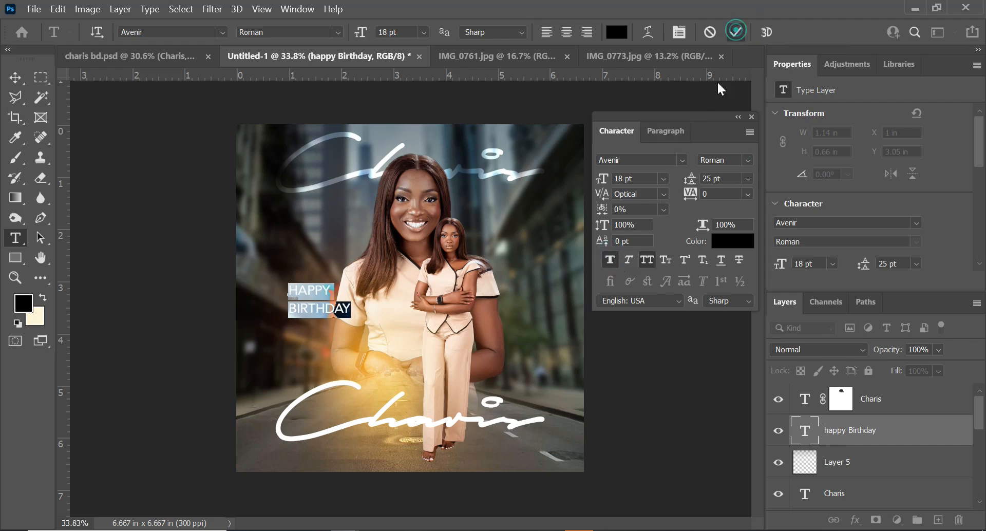
# Scale the birthday text up to about 123%, shifting it slightly left
pyautogui.hotkey('ctrl', 't')
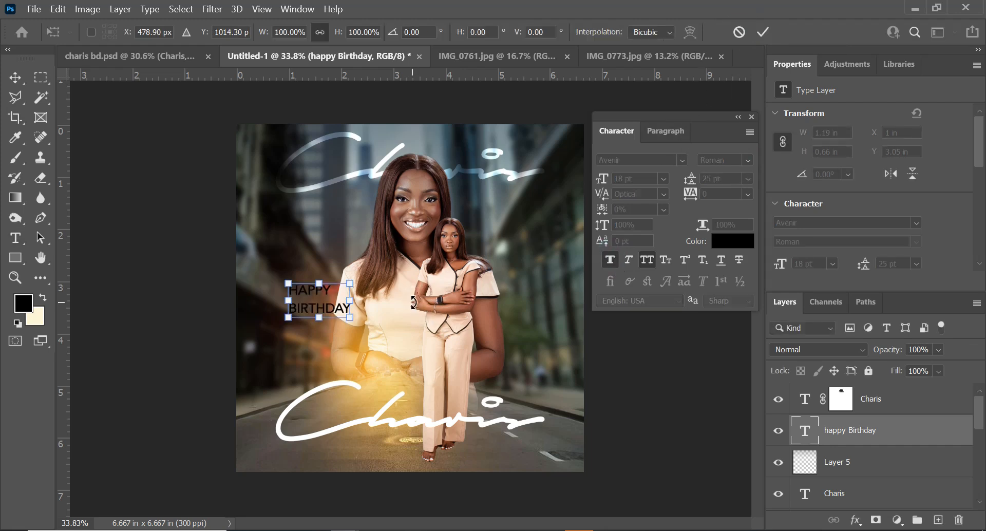
pyautogui.moveTo(350, 316); pyautogui.dragTo(289, 329)
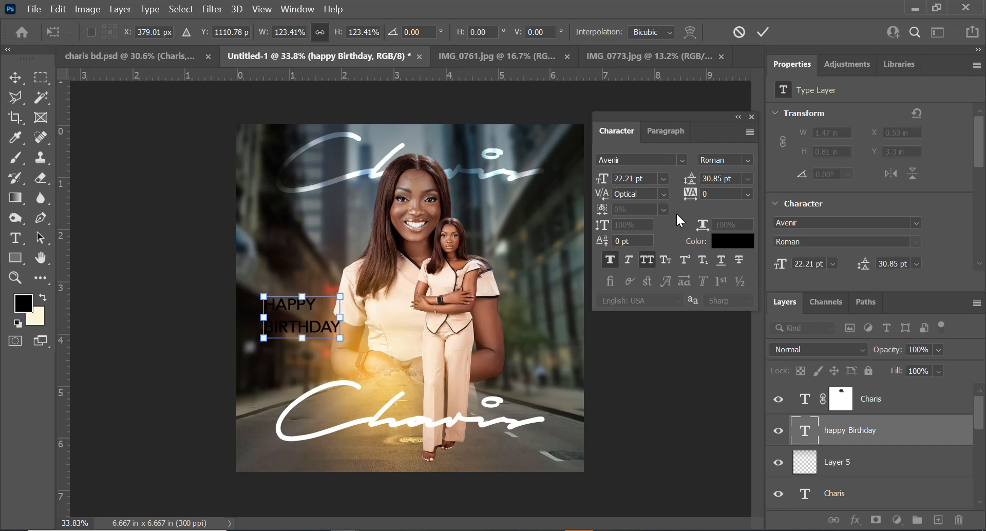
pyautogui.press('Return')
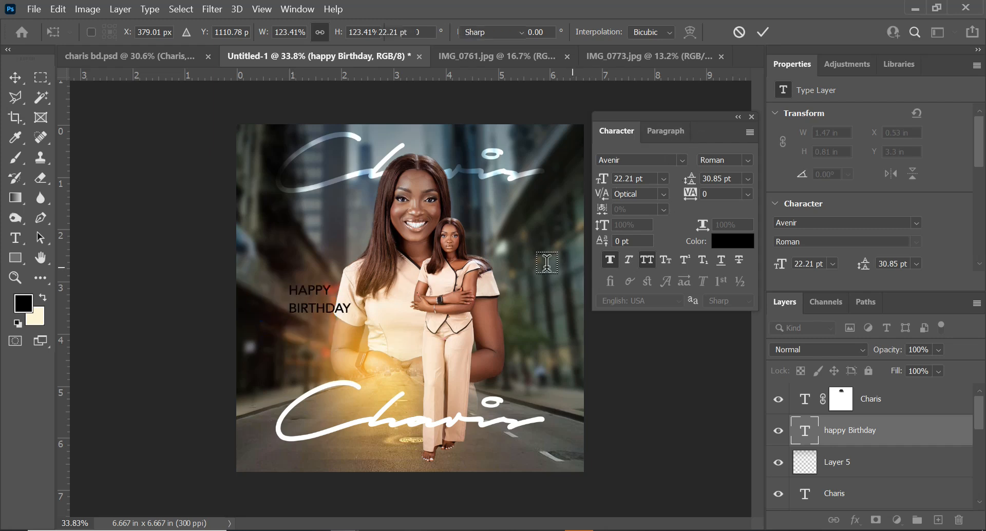
# Set the leading of the birthday text to 20 pt
pyautogui.click(306, 298)
pyautogui.hotkey('ctrl', 'a')
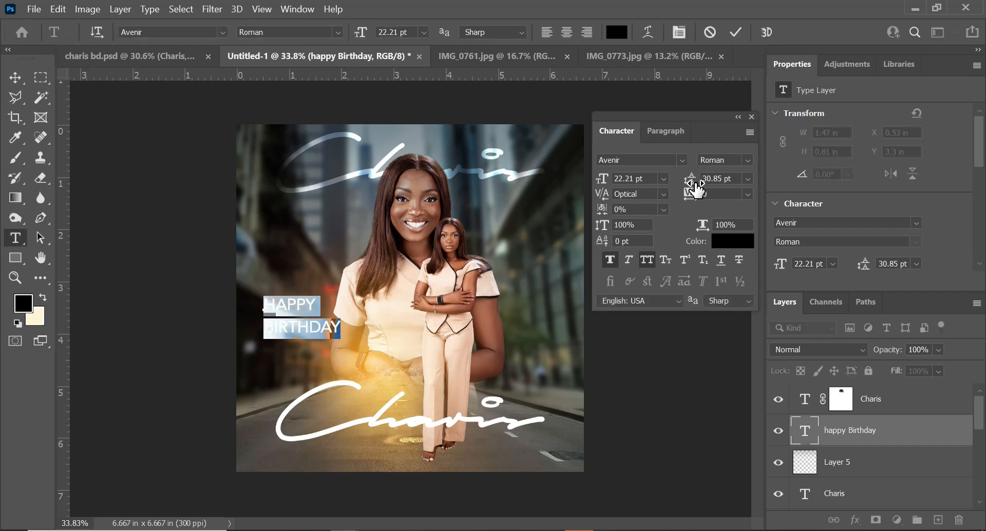
pyautogui.moveTo(695, 189); pyautogui.dragTo(689, 189)
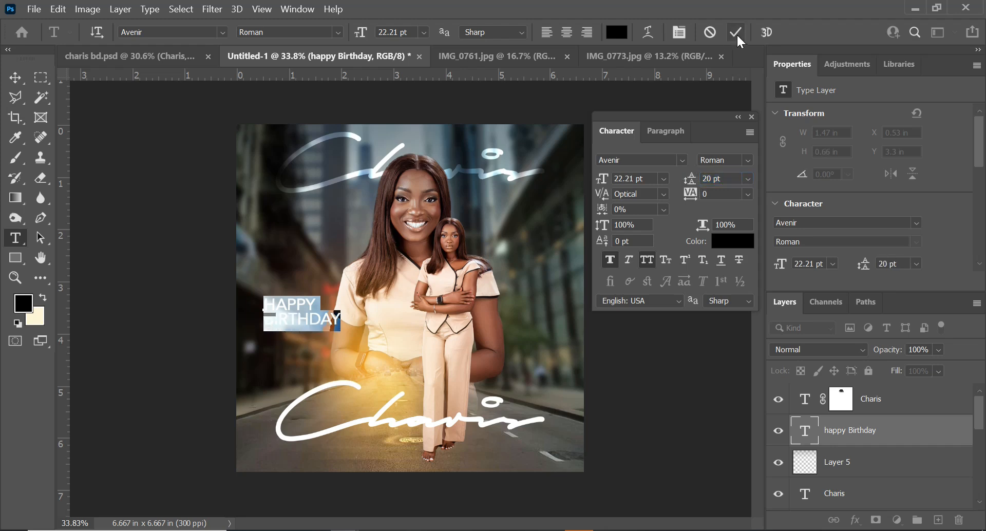
pyautogui.click(733, 32)
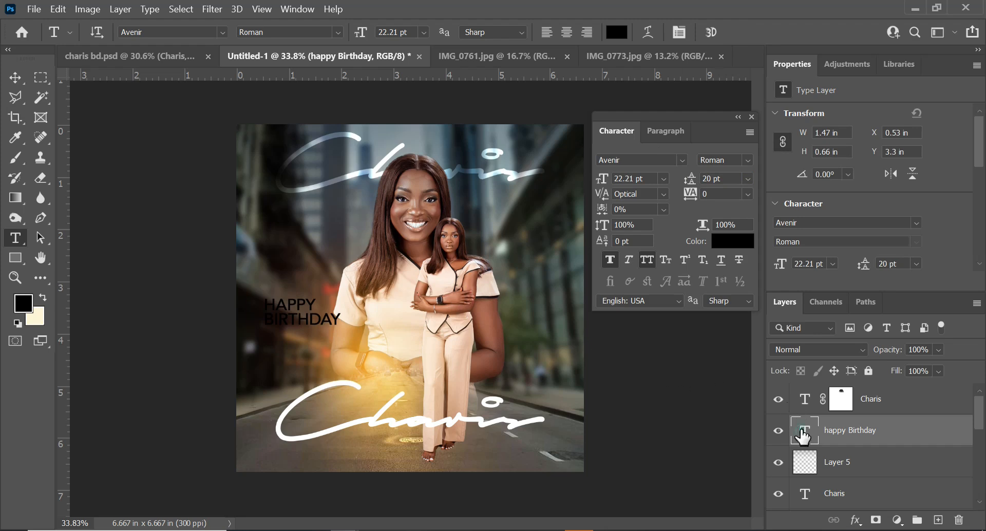
# Change the birthday text colour to white, ffffff
pyautogui.doubleClick(803, 431)
pyautogui.click(735, 239)
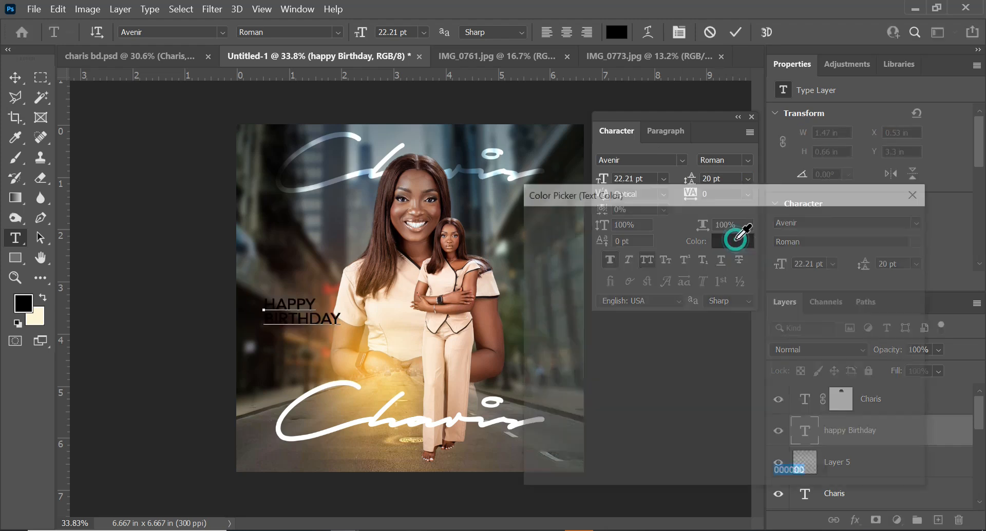
pyautogui.moveTo(722, 308); pyautogui.dragTo(512, 199)
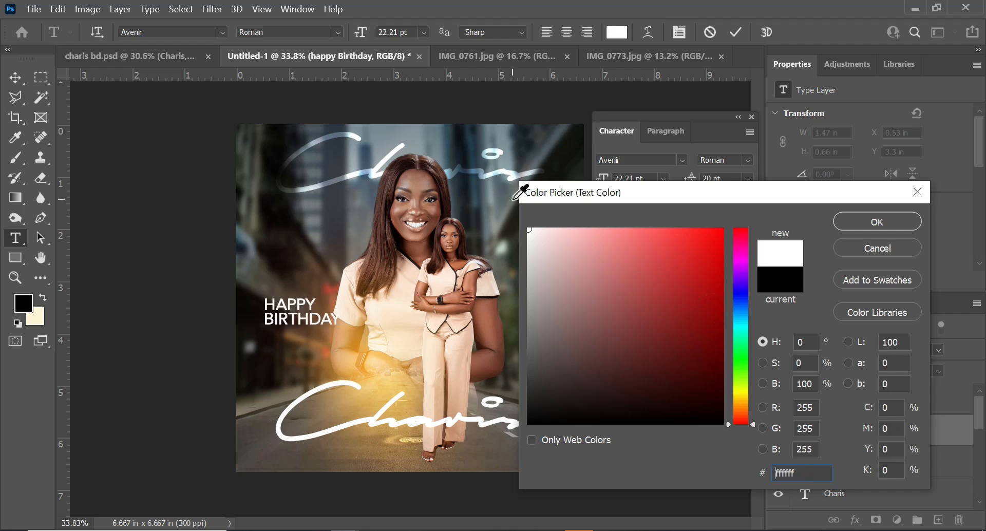
pyautogui.click(863, 222)
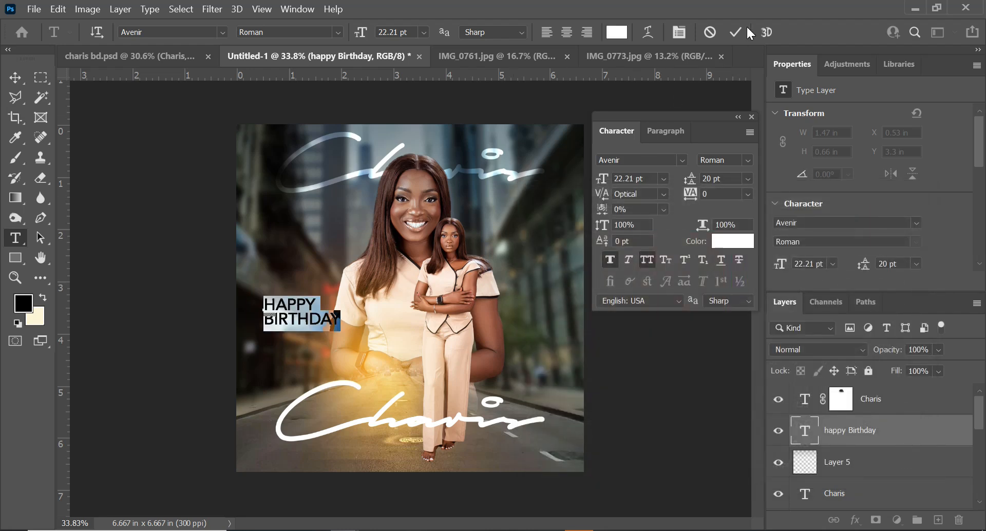
pyautogui.click(735, 31)
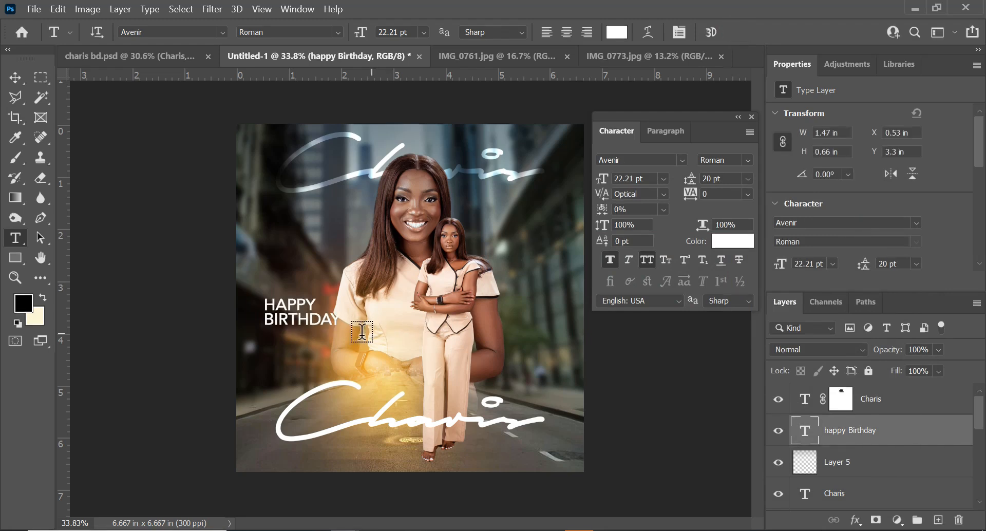
# Duplicate the birthday text just below the original and retype the copy as 30TH JULY 2024
pyautogui.press('v')
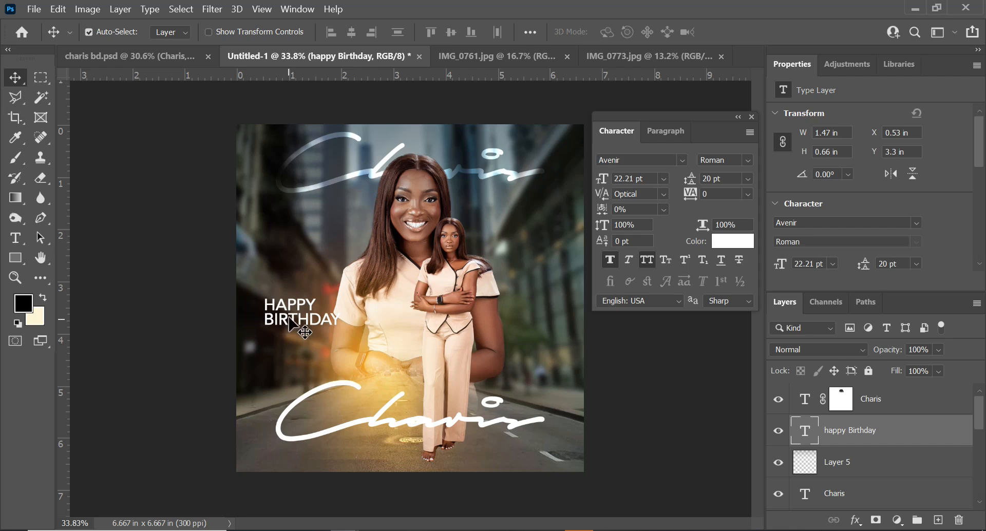
pyautogui.moveTo(288, 327); pyautogui.dragTo(297, 349)
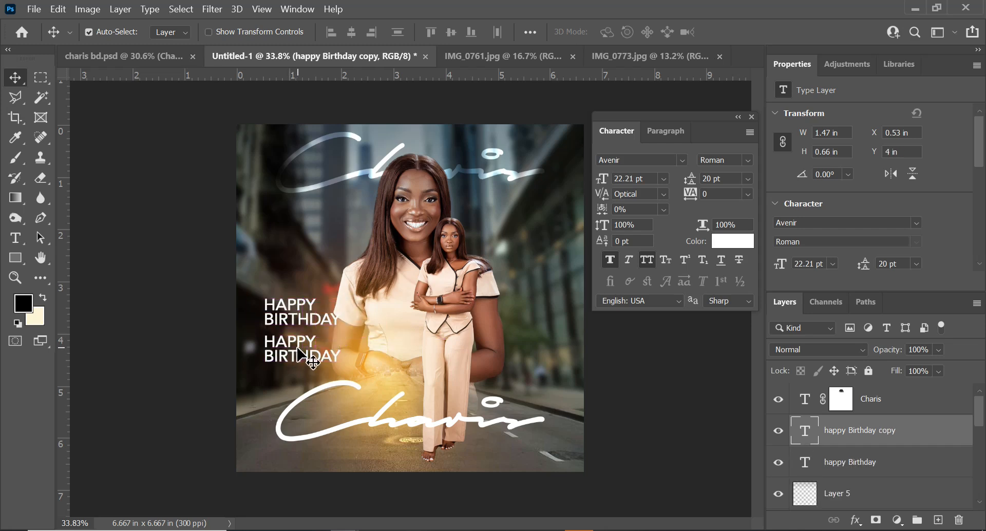
pyautogui.press('t')
pyautogui.click(302, 353)
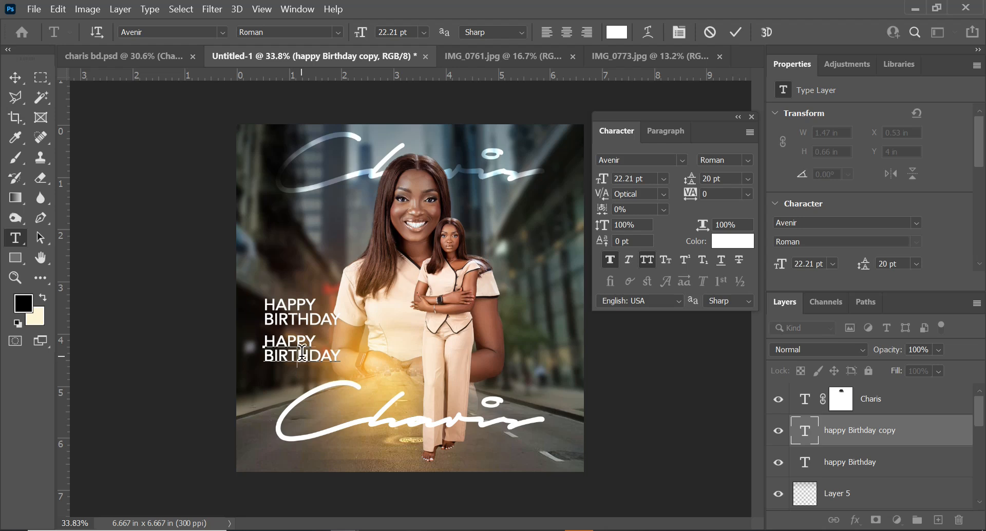
pyautogui.hotkey('ctrl', 'a')
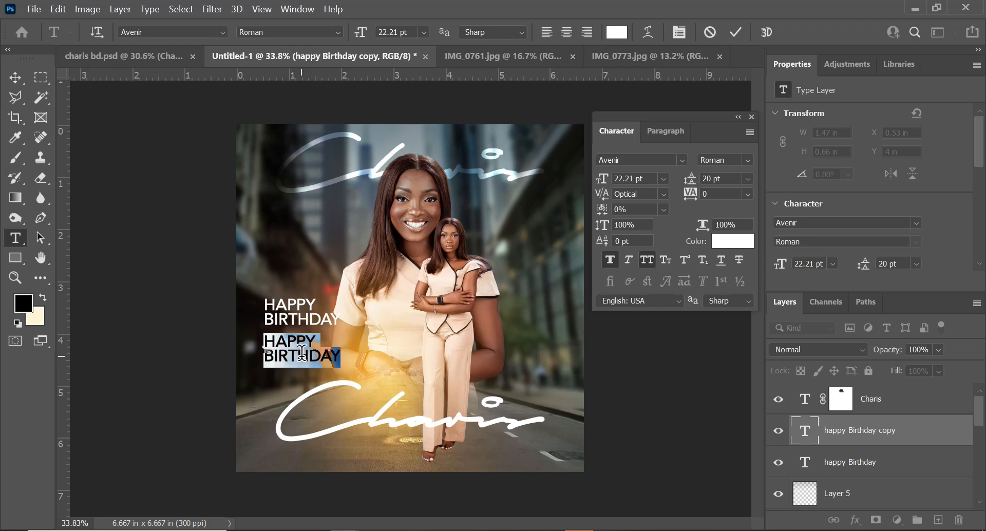
pyautogui.write('30TH JULY')
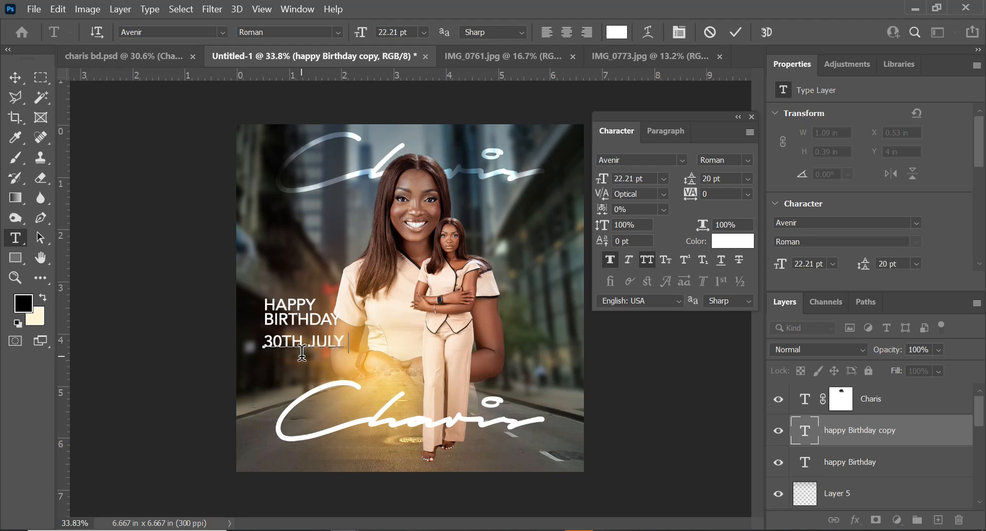
pyautogui.write('2024')
pyautogui.hotkey('ctrl', 'a')
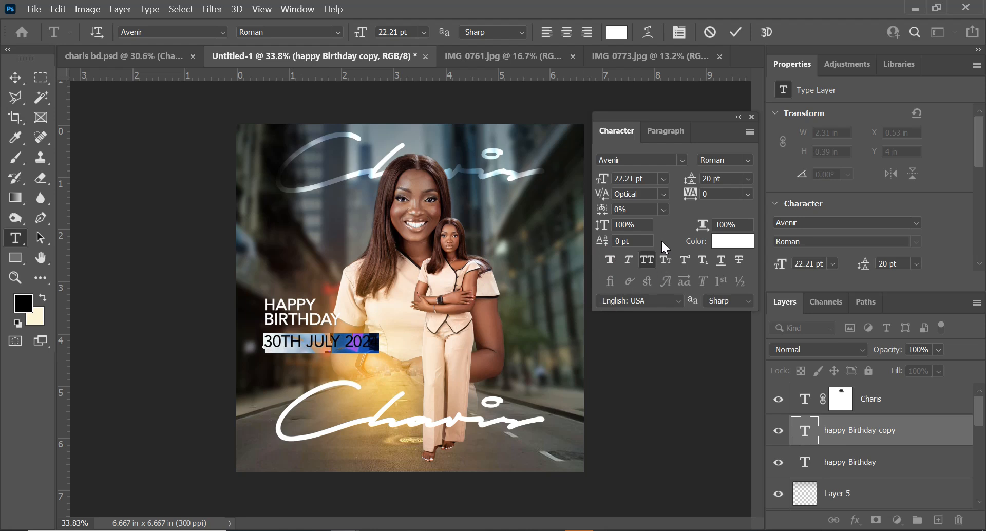
pyautogui.click(737, 33)
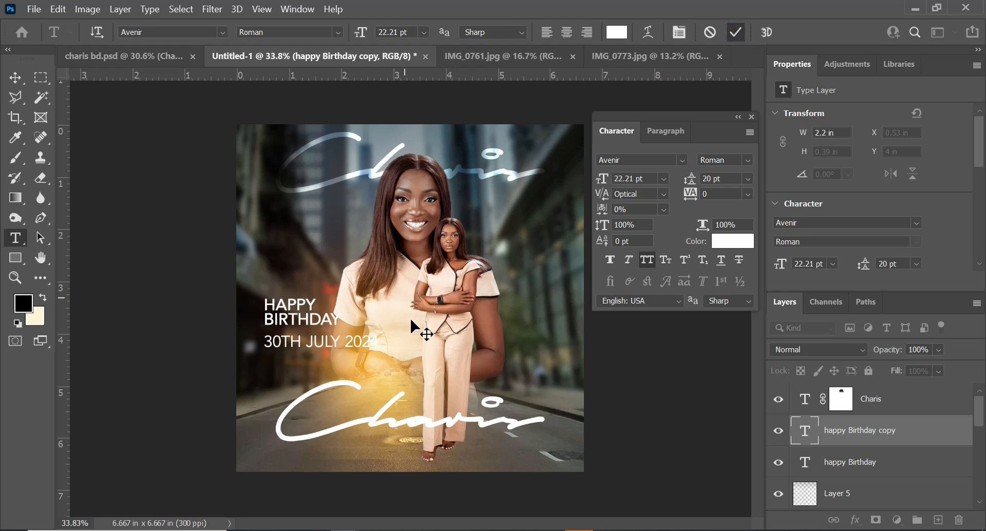
# Scale the date text down to about 59% and nudge it slightly up under the birthday text
pyautogui.hotkey('ctrl', 't')
pyautogui.moveTo(379, 353); pyautogui.dragTo(333, 345)
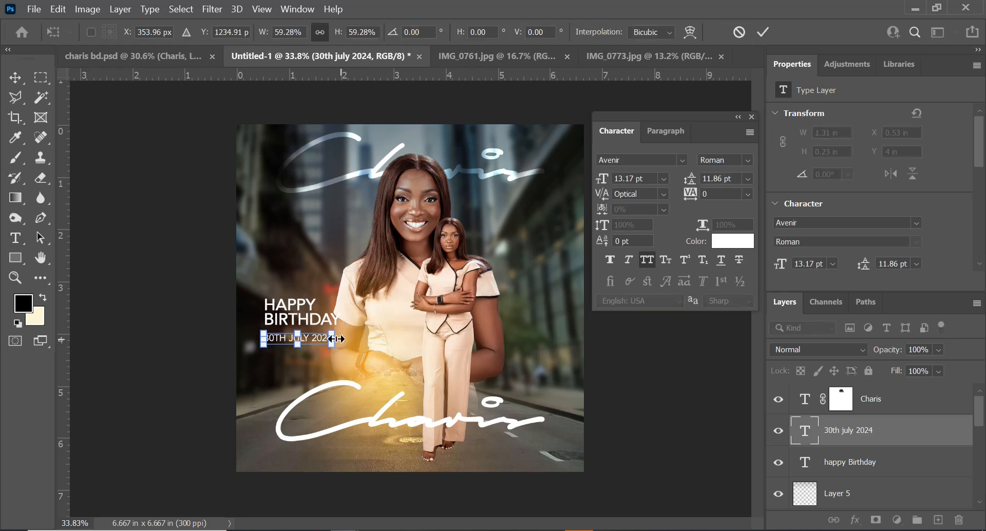
pyautogui.scroll(3, 334, 339)
pyautogui.moveTo(281, 360); pyautogui.dragTo(280, 356)
pyautogui.press('Return')
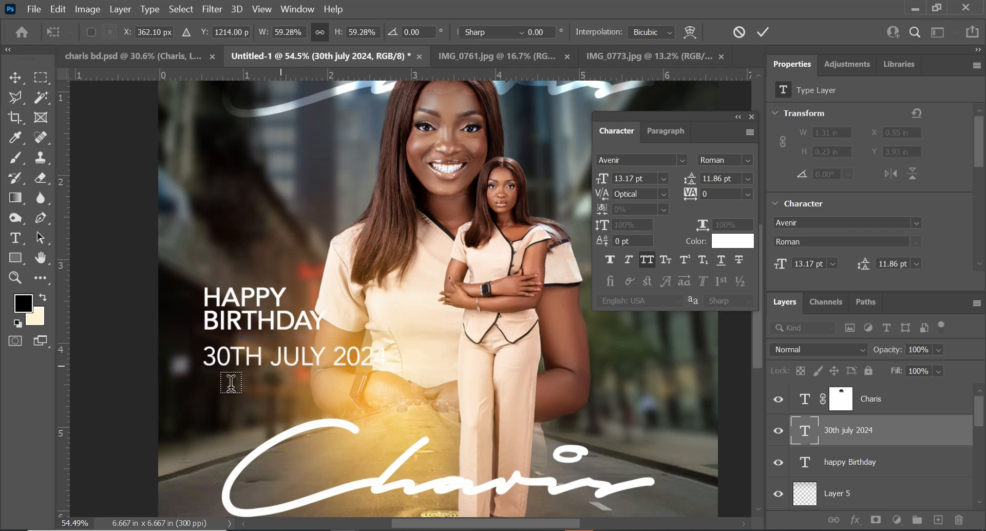
# Set the leading of the birthday text to 22 pt
pyautogui.press('t')
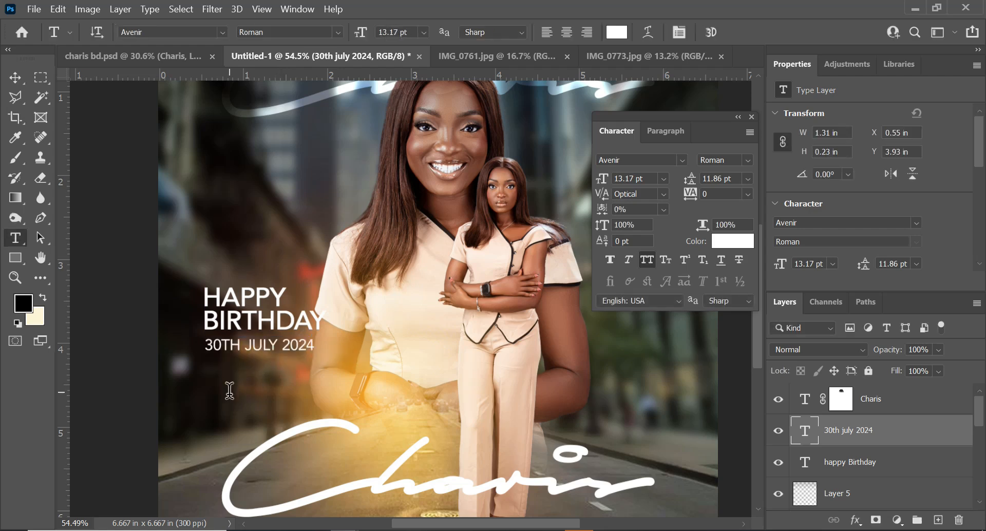
pyautogui.click(218, 316)
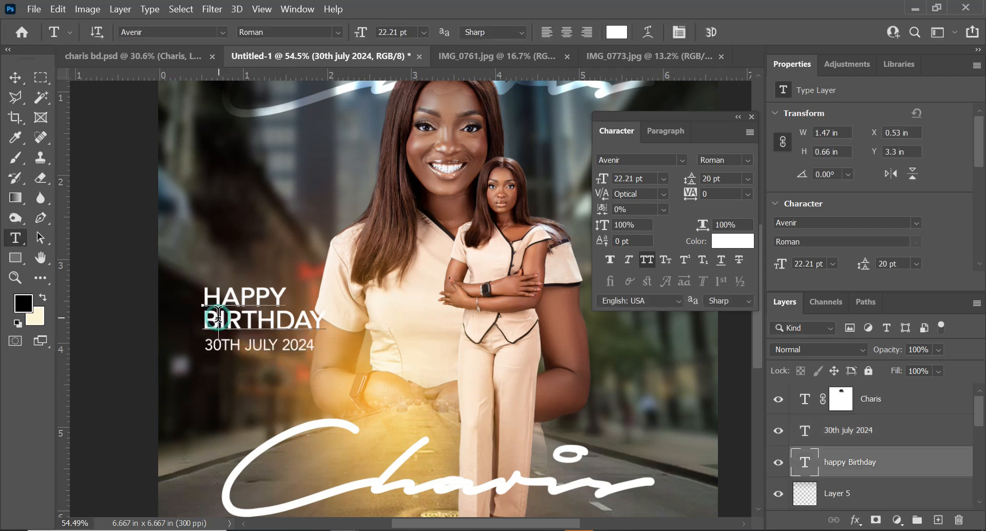
pyautogui.hotkey('ctrl', 'a')
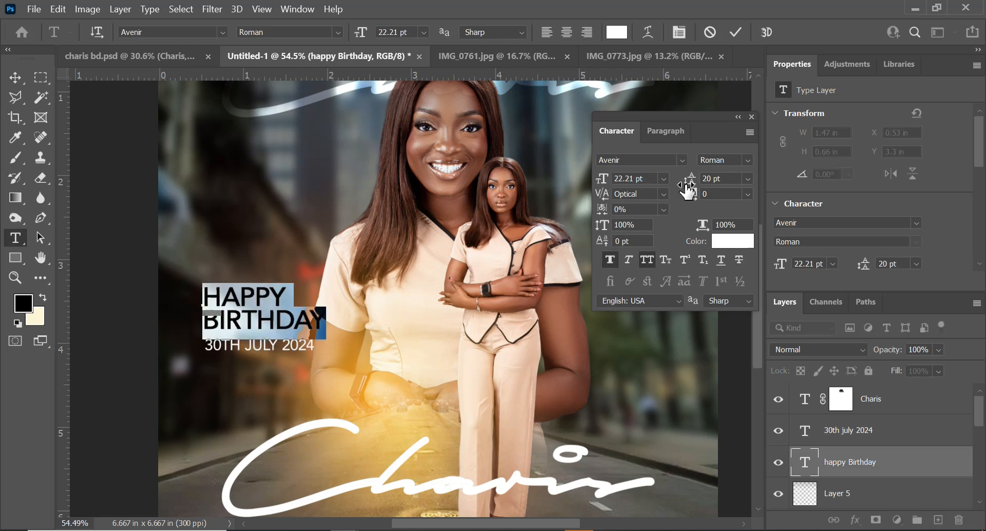
pyautogui.moveTo(692, 188); pyautogui.dragTo(693, 187)
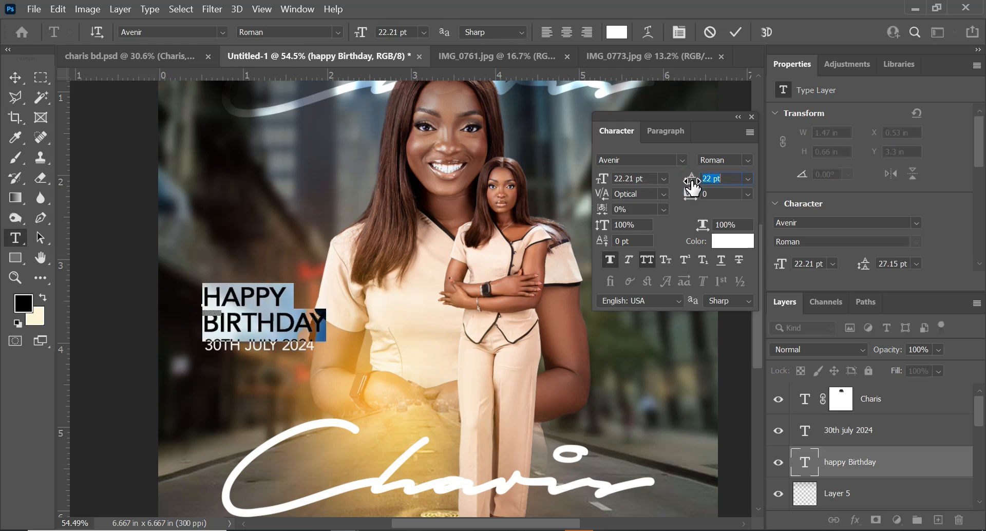
pyautogui.click(736, 32)
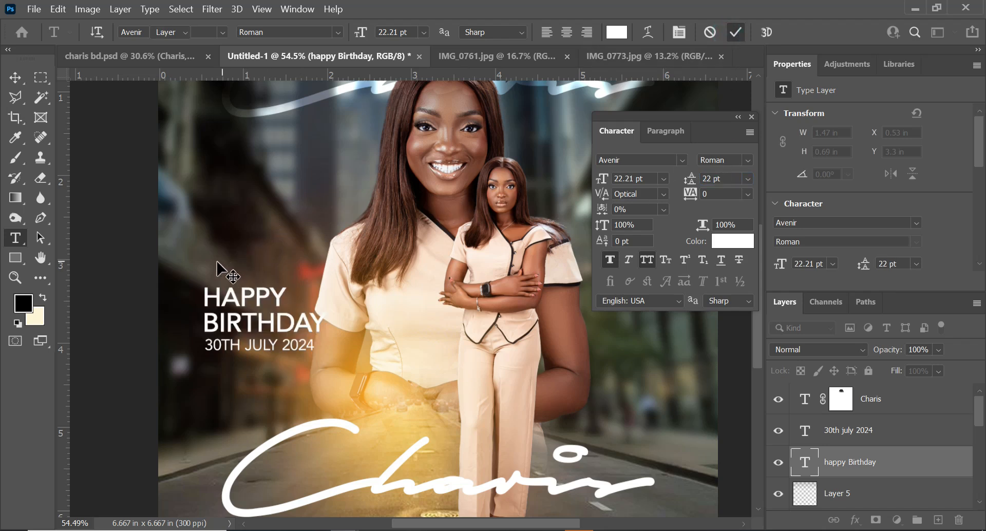
# Lock the background street photo layer, then select both the birthday and date text and move them slightly left
pyautogui.press('v')
pyautogui.click(198, 260)
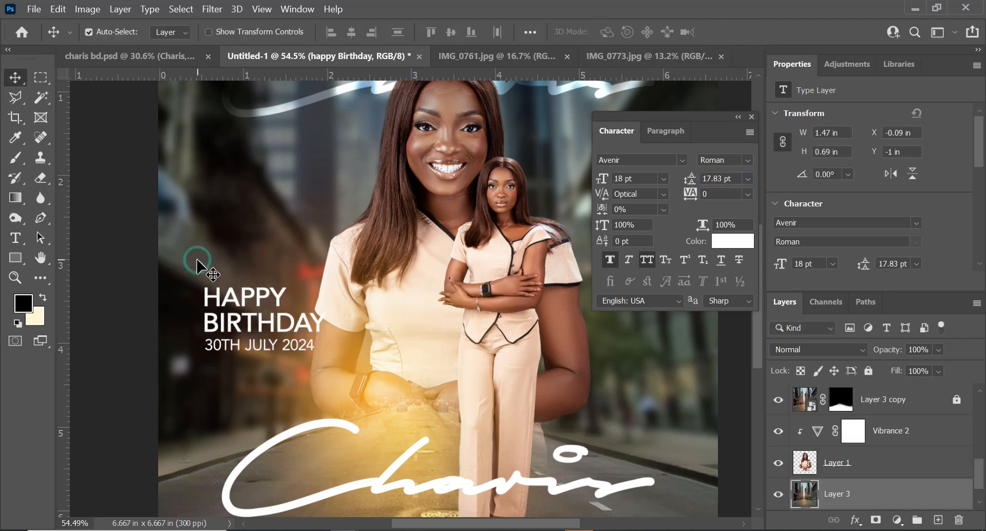
pyautogui.click(867, 370)
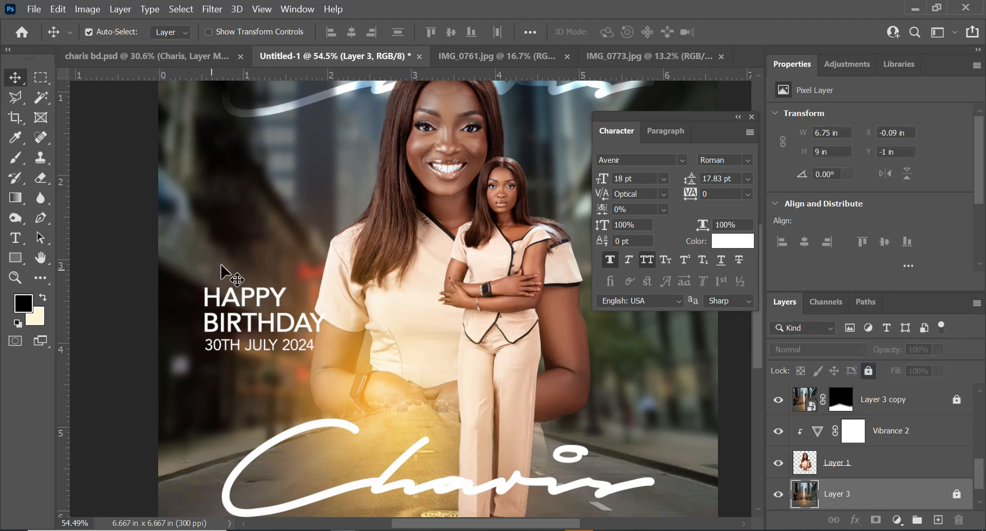
pyautogui.moveTo(195, 264); pyautogui.dragTo(235, 369)
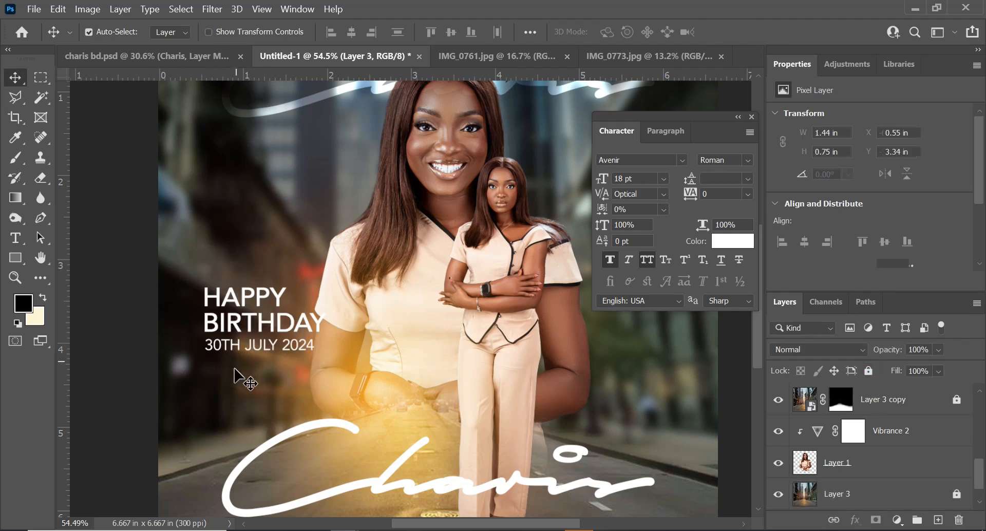
pyautogui.moveTo(226, 325); pyautogui.dragTo(214, 331)
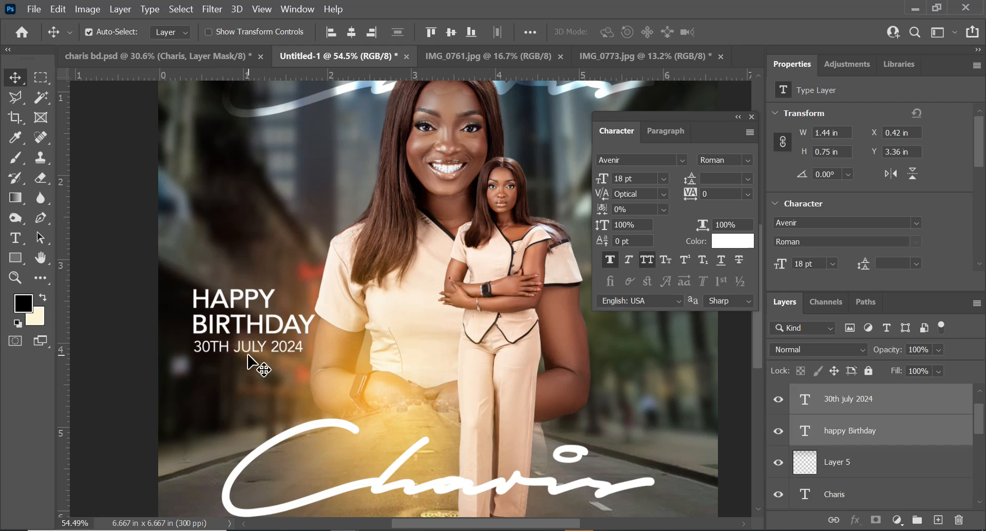
pyautogui.hotkey('ctrl', '-')
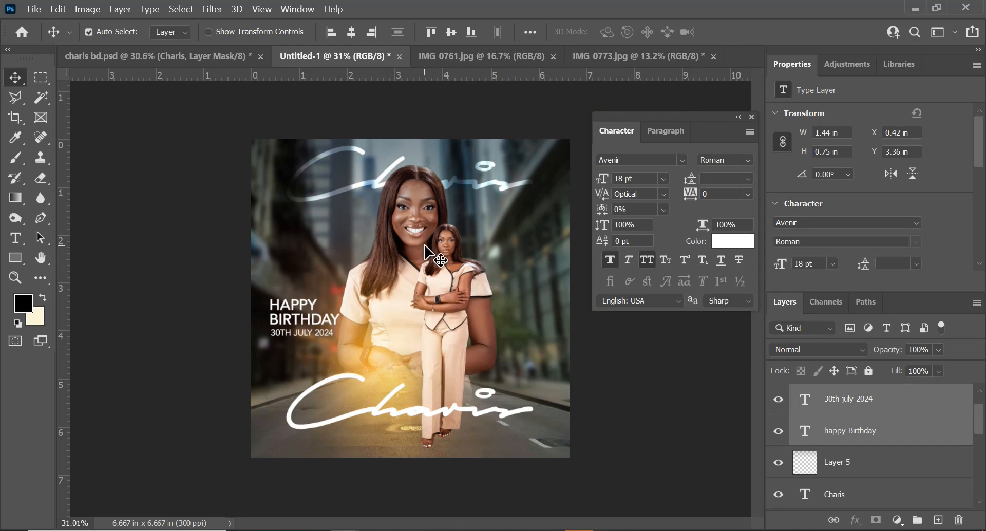
pyautogui.scroll(3, 409, 179)
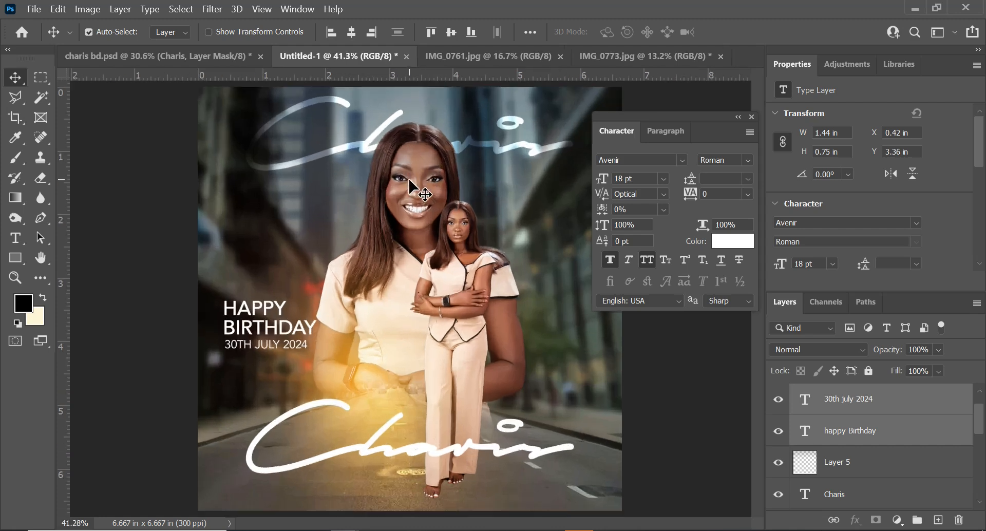
pyautogui.scroll(-2, 409, 180)
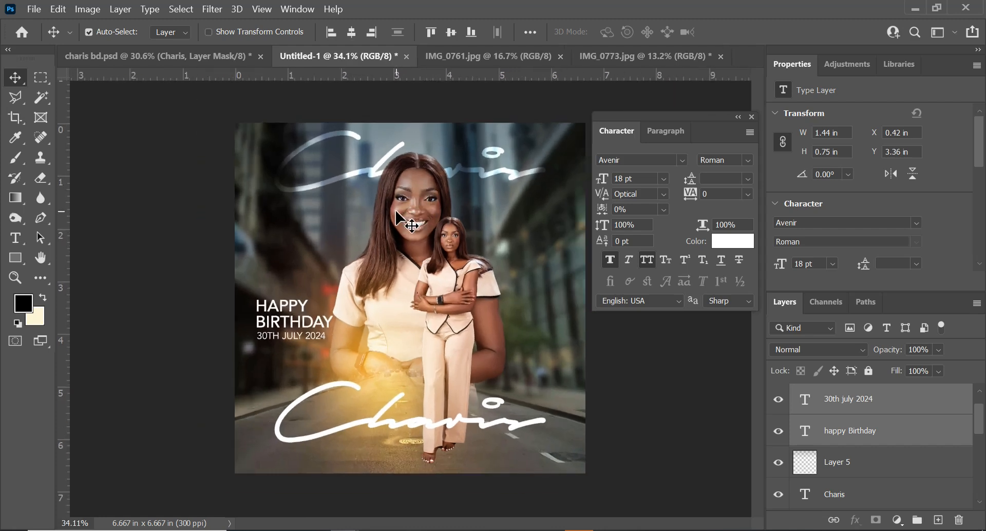